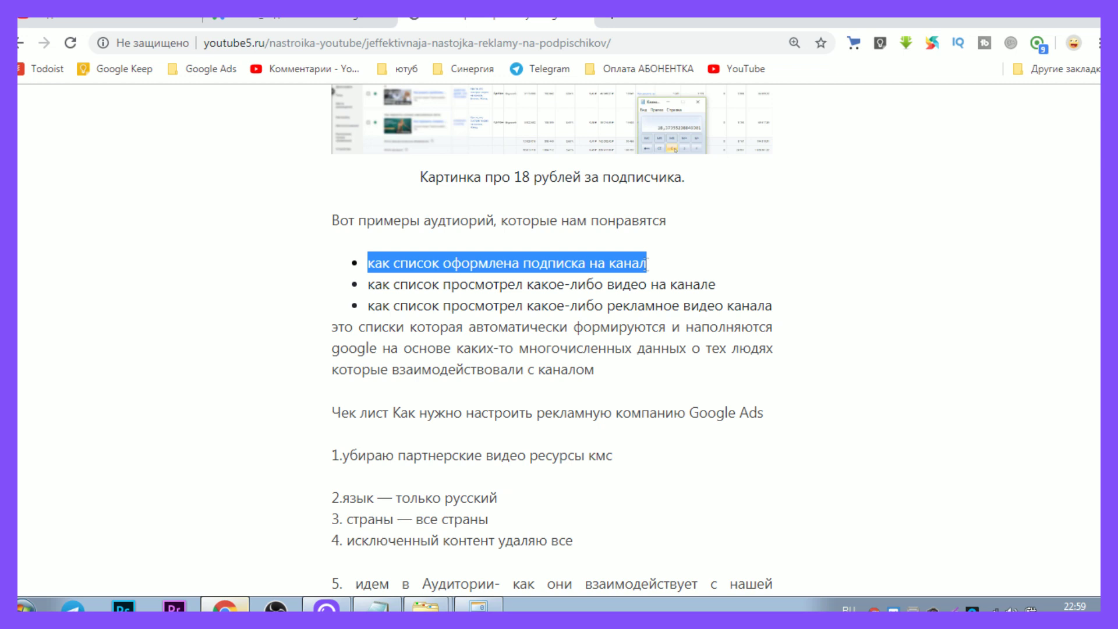
# Review the three example audience lists in the article, highlighting each one and the note on people who interacted with the channel.
pyautogui.click(554, 294)
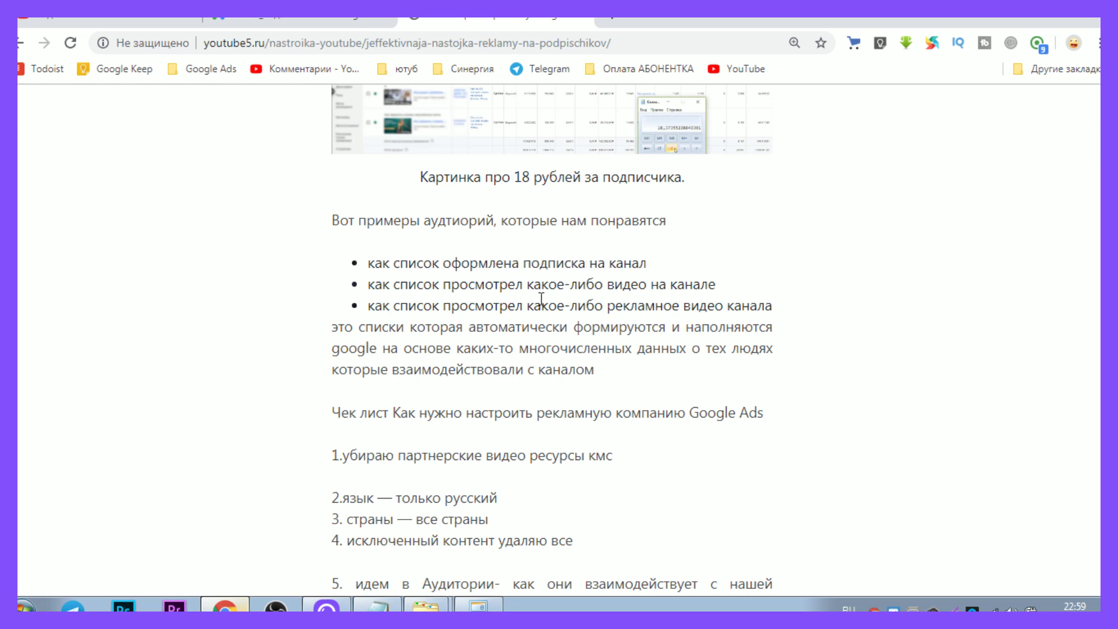
pyautogui.moveTo(370, 263); pyautogui.dragTo(653, 286)
pyautogui.click(481, 287)
pyautogui.moveTo(446, 265); pyautogui.dragTo(671, 267)
pyautogui.click(555, 287)
pyautogui.moveTo(448, 265); pyautogui.dragTo(671, 274)
pyautogui.click(480, 289)
pyautogui.moveTo(451, 285); pyautogui.dragTo(727, 284)
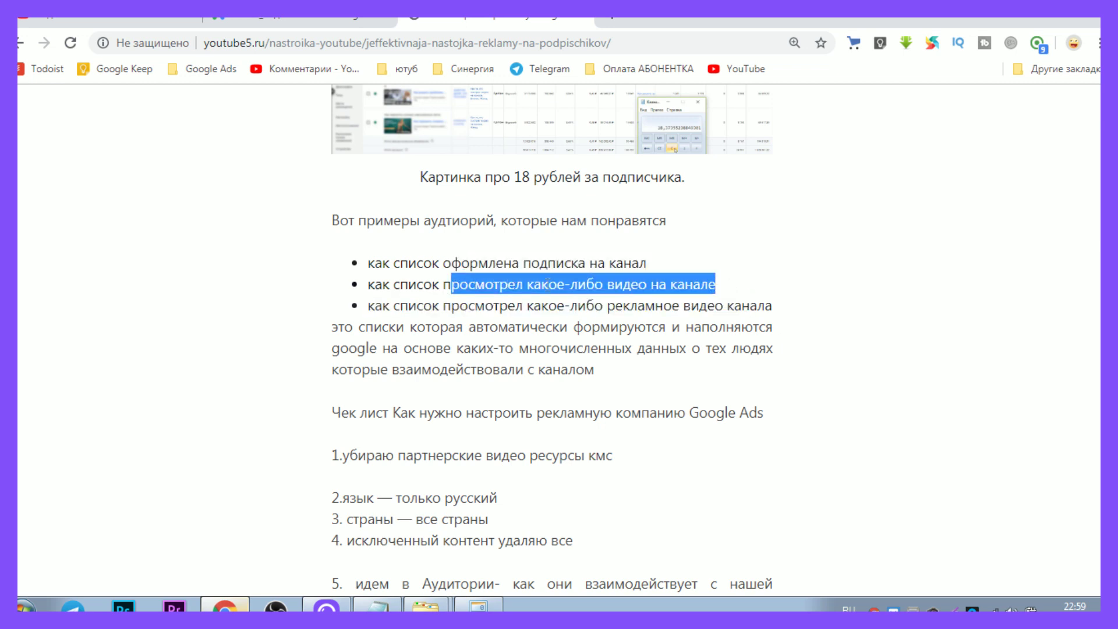
pyautogui.click(549, 288)
pyautogui.moveTo(515, 305); pyautogui.dragTo(764, 295)
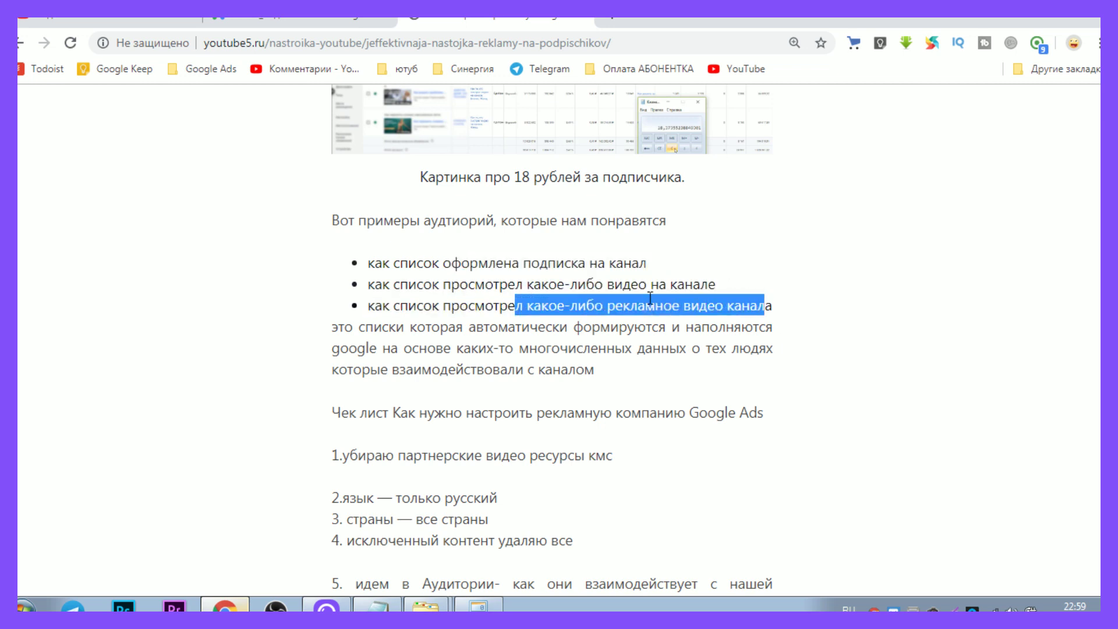
pyautogui.moveTo(368, 263); pyautogui.dragTo(441, 265)
pyautogui.moveTo(369, 264); pyautogui.dragTo(423, 263)
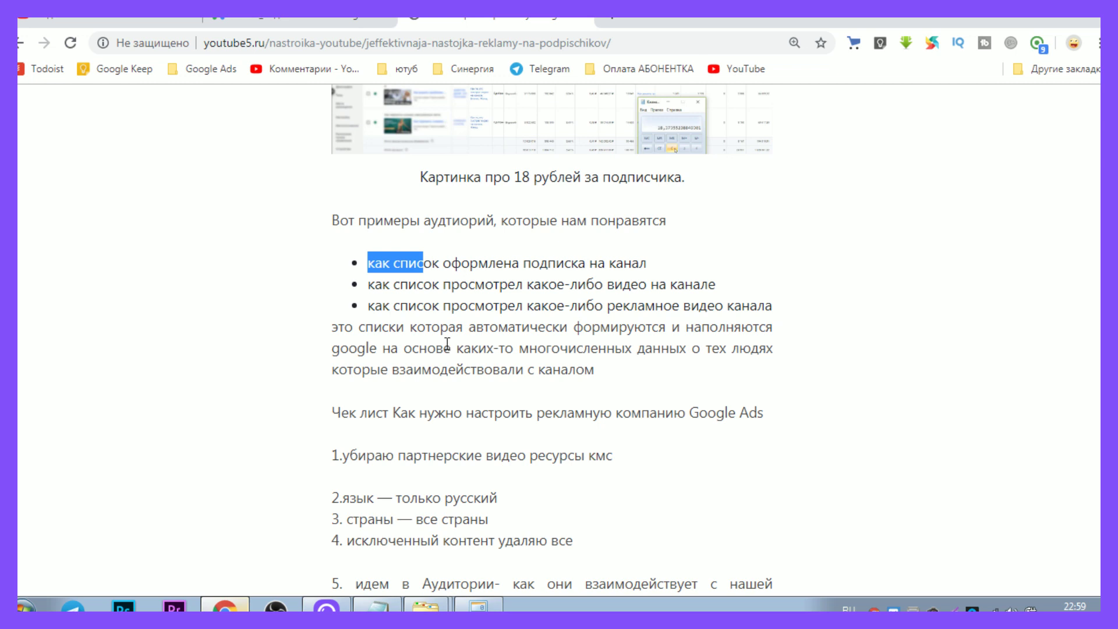
pyautogui.moveTo(432, 369); pyautogui.dragTo(595, 370)
# Look through the Google Ads campaign checklist and highlight item 1 about removing partner video resources in КМС.
pyautogui.scroll(-4, 475, 246)
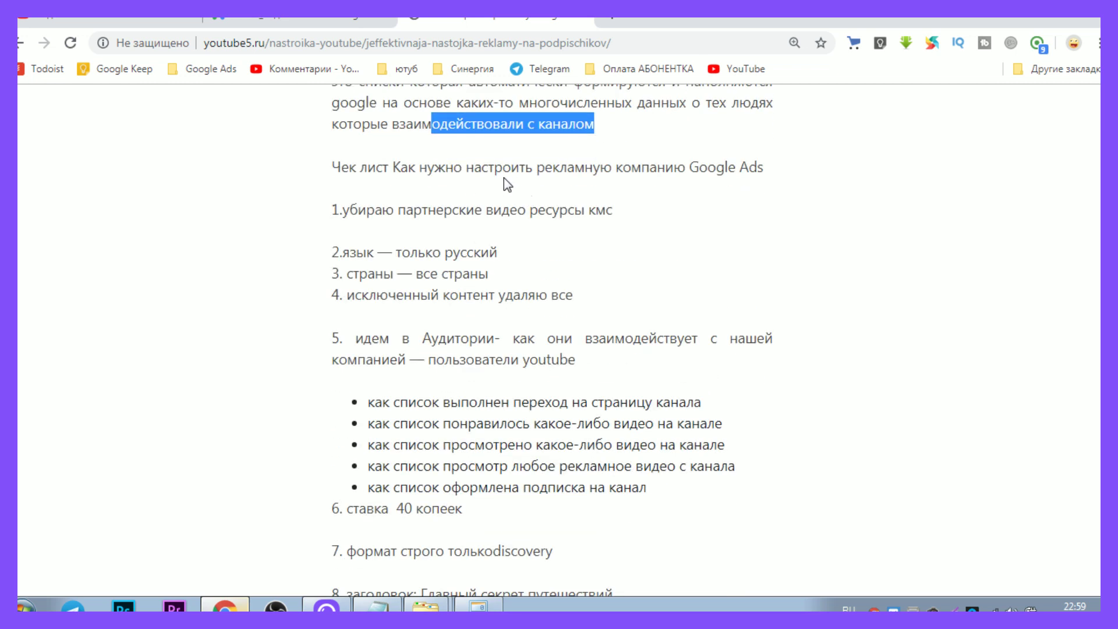
pyautogui.scroll(-12, 498, 248)
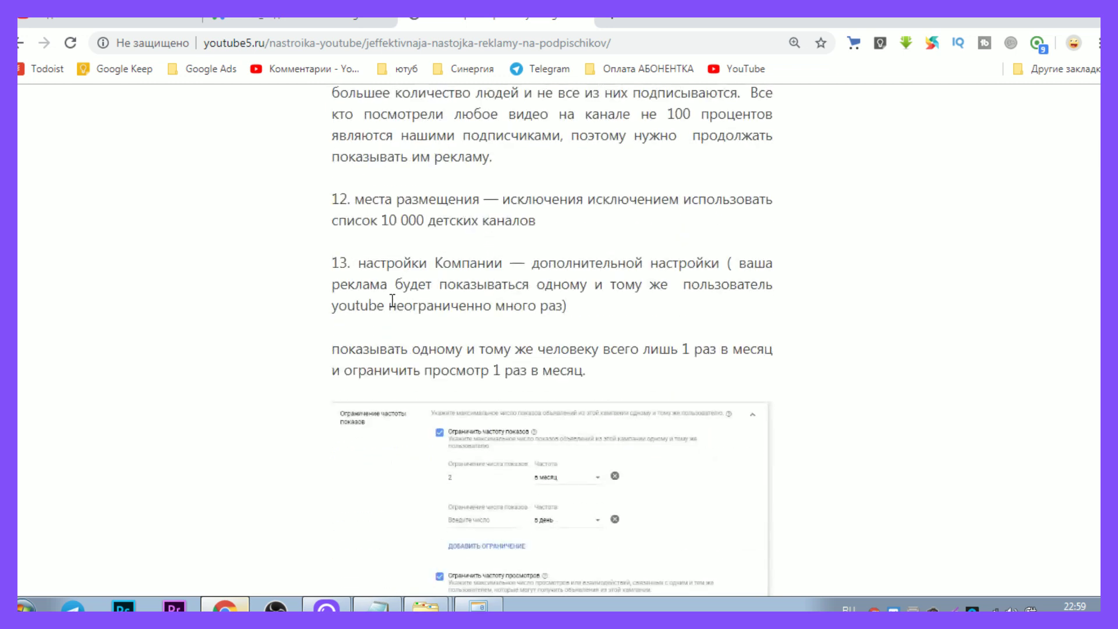
pyautogui.scroll(15, 394, 302)
pyautogui.moveTo(366, 332); pyautogui.dragTo(767, 336)
pyautogui.click(700, 353)
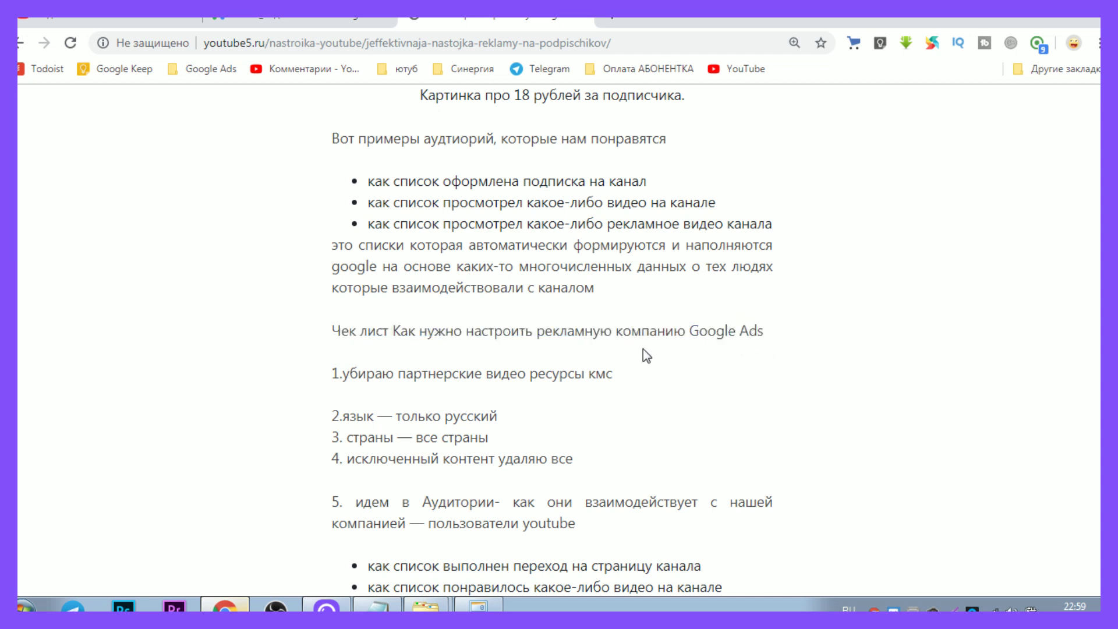
pyautogui.scroll(-2, 539, 349)
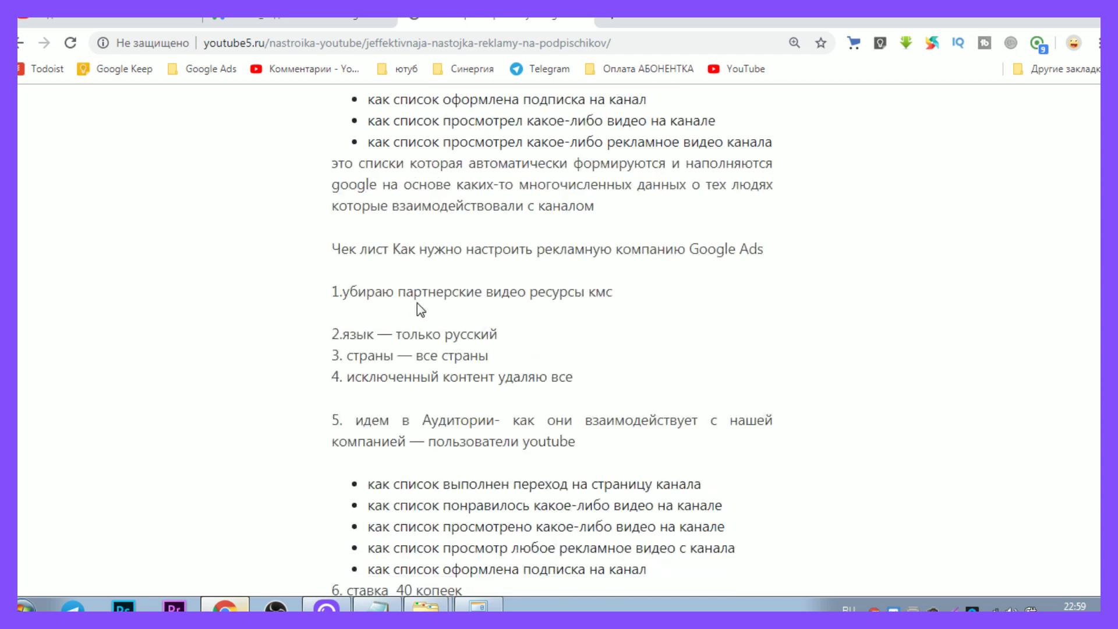
pyautogui.moveTo(342, 292); pyautogui.dragTo(645, 293)
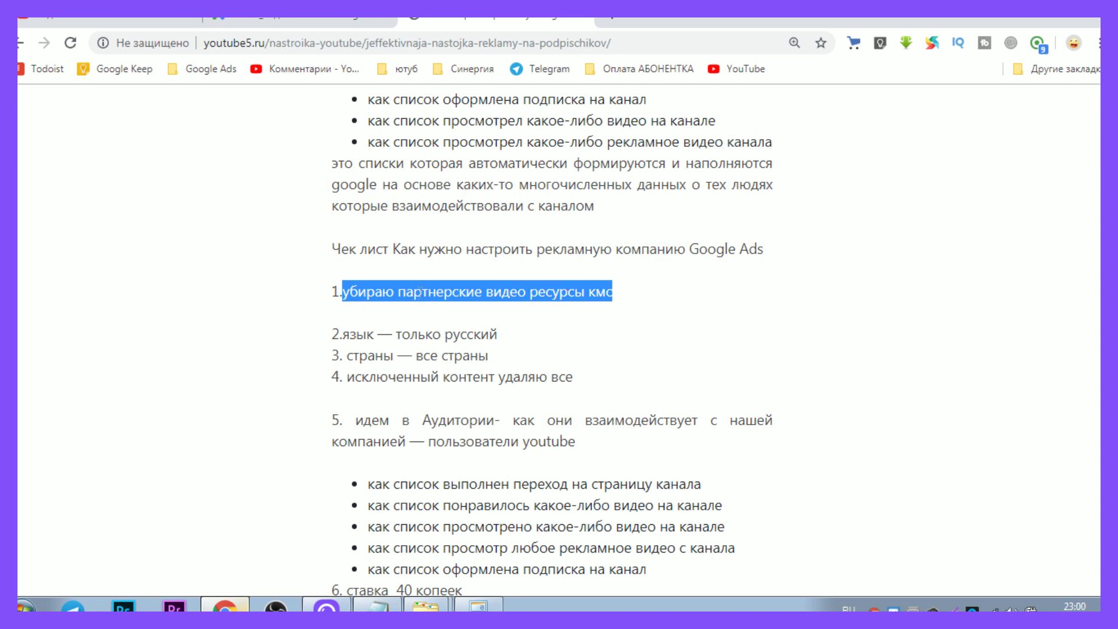
# Switch to Google Ads and open the settings of the paused trailer campaign from its campaign group.
pyautogui.click(367, 21)
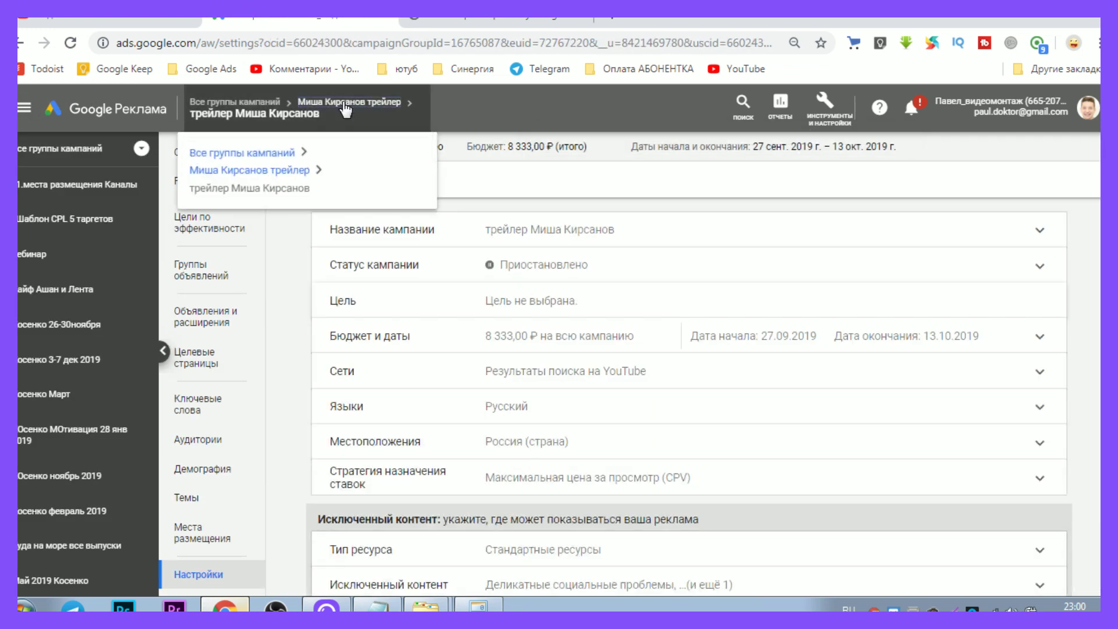
pyautogui.click(346, 109)
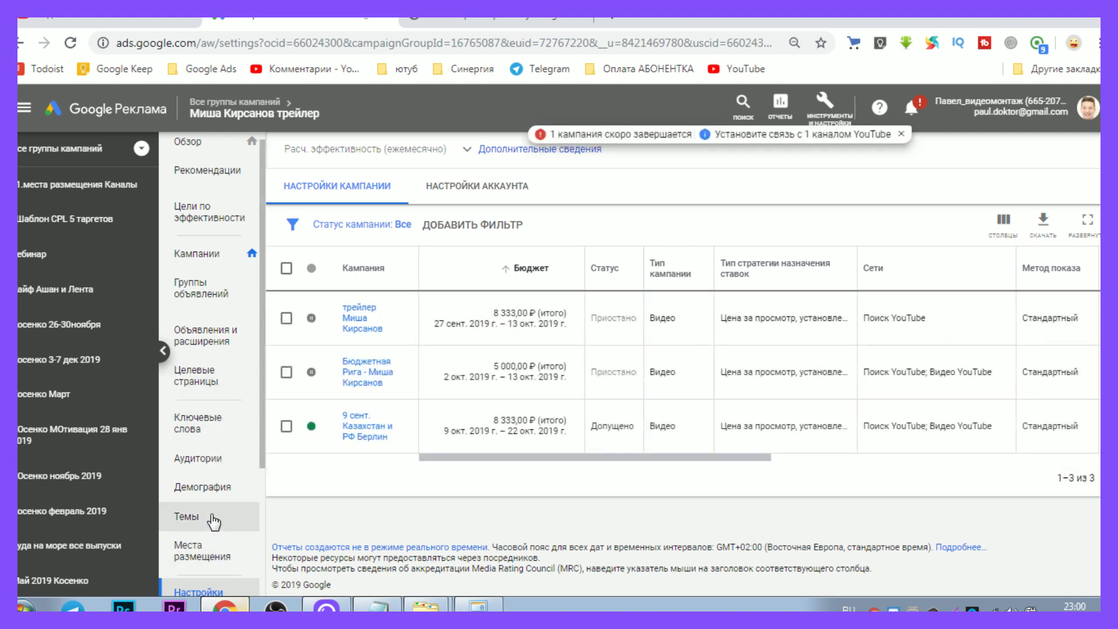
pyautogui.scroll(-3, 215, 520)
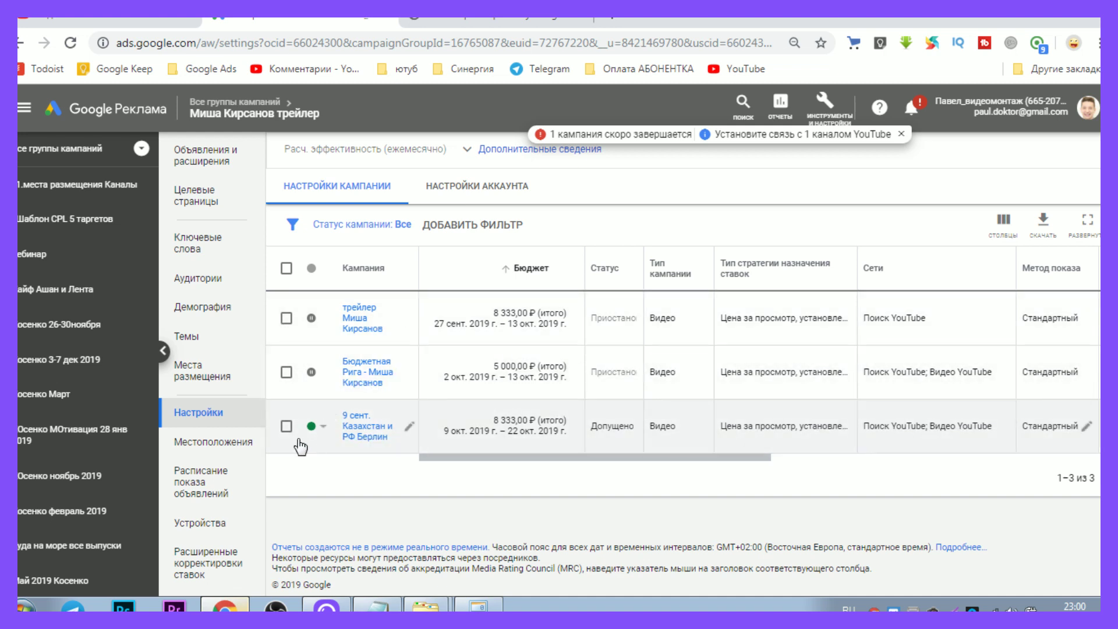
pyautogui.click(319, 431)
pyautogui.click(324, 445)
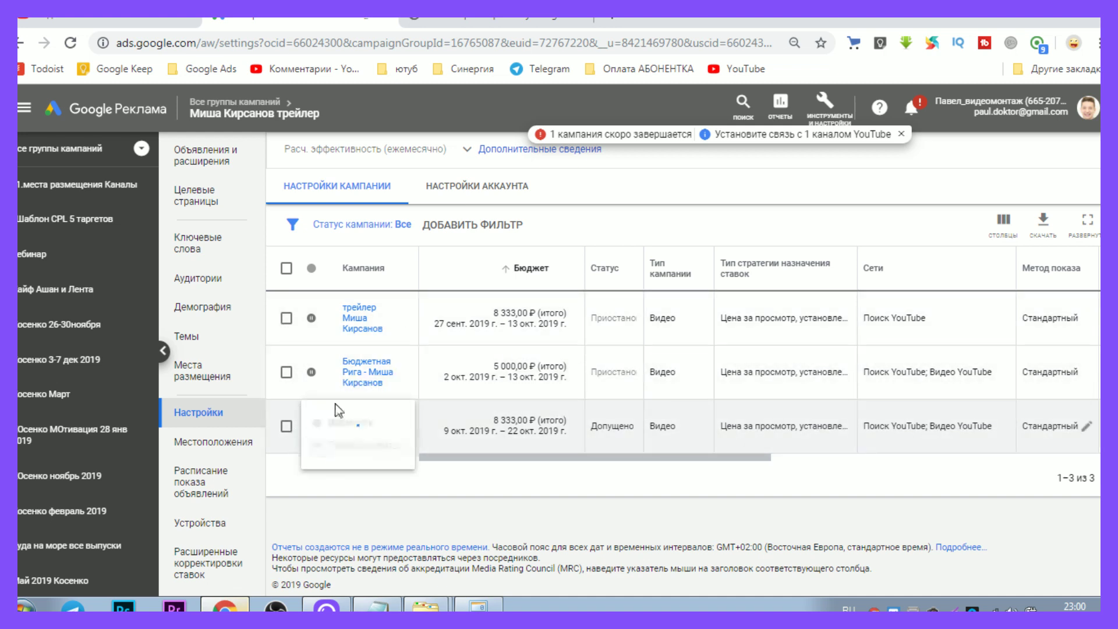
pyautogui.click(360, 321)
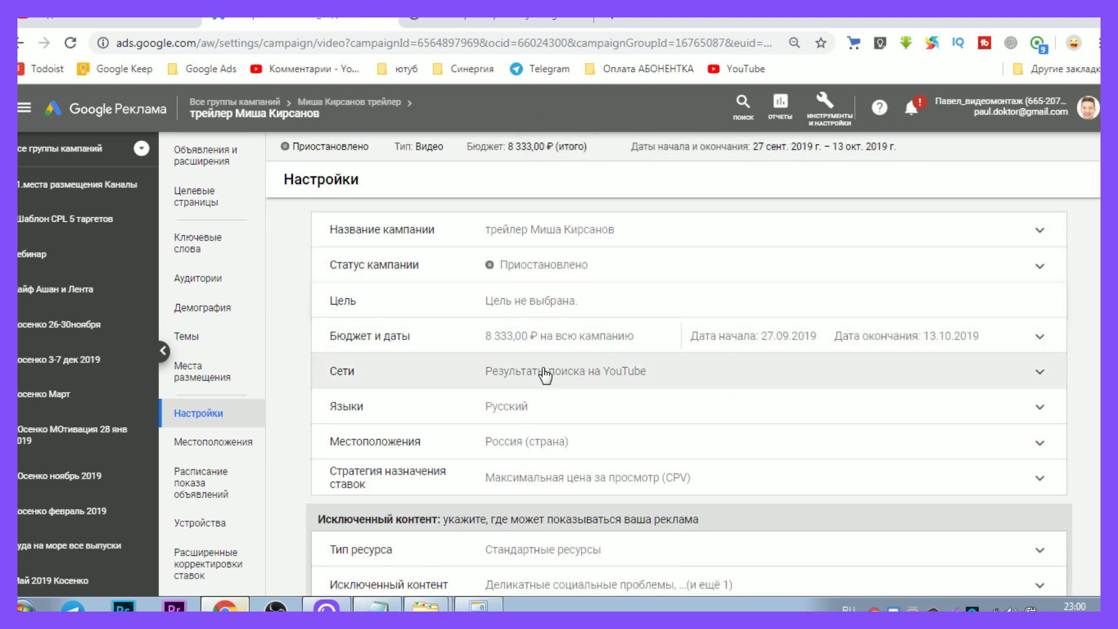
# Expand the campaign's network settings and examine the YouTube search, YouTube video and КМС partner options, highlighting Video Discovery.
pyautogui.scroll(-3, 545, 376)
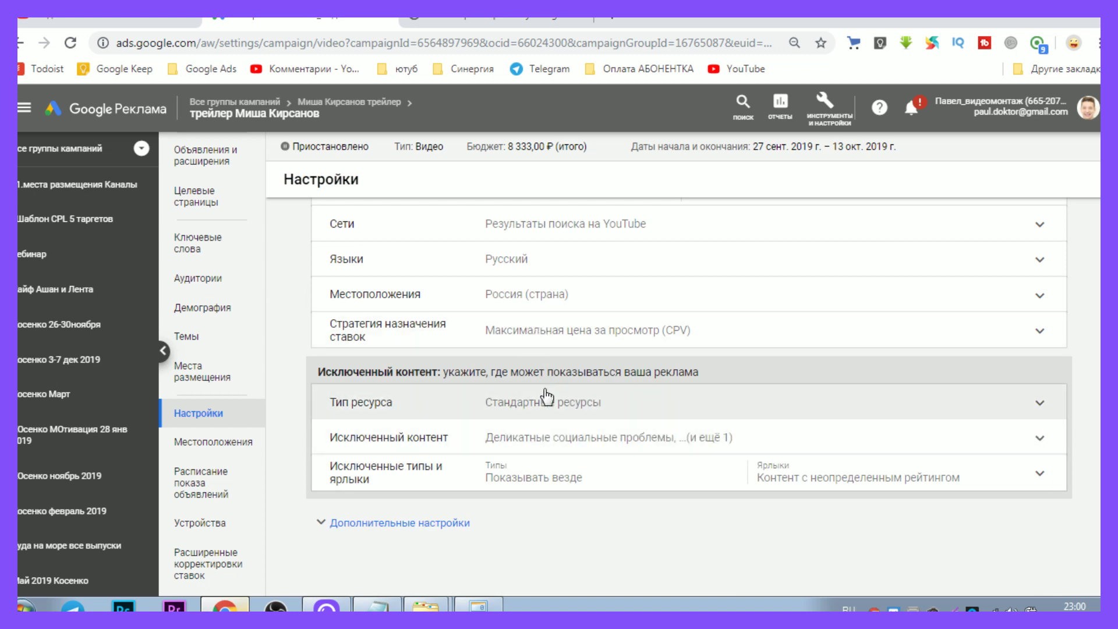
pyautogui.scroll(1, 533, 457)
pyautogui.click(536, 293)
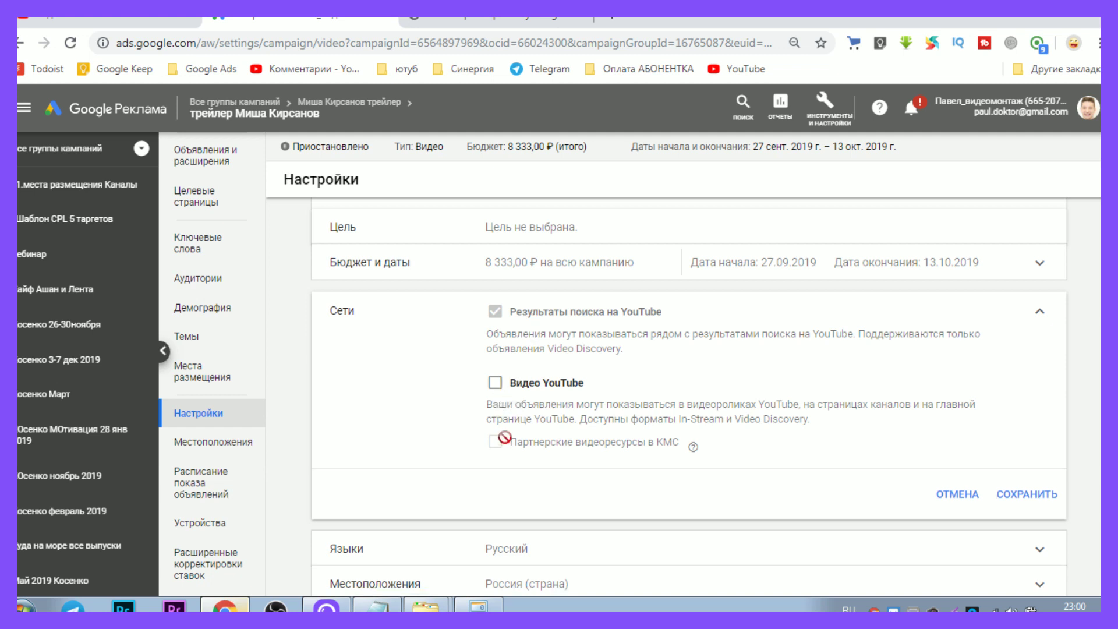
pyautogui.moveTo(569, 441)
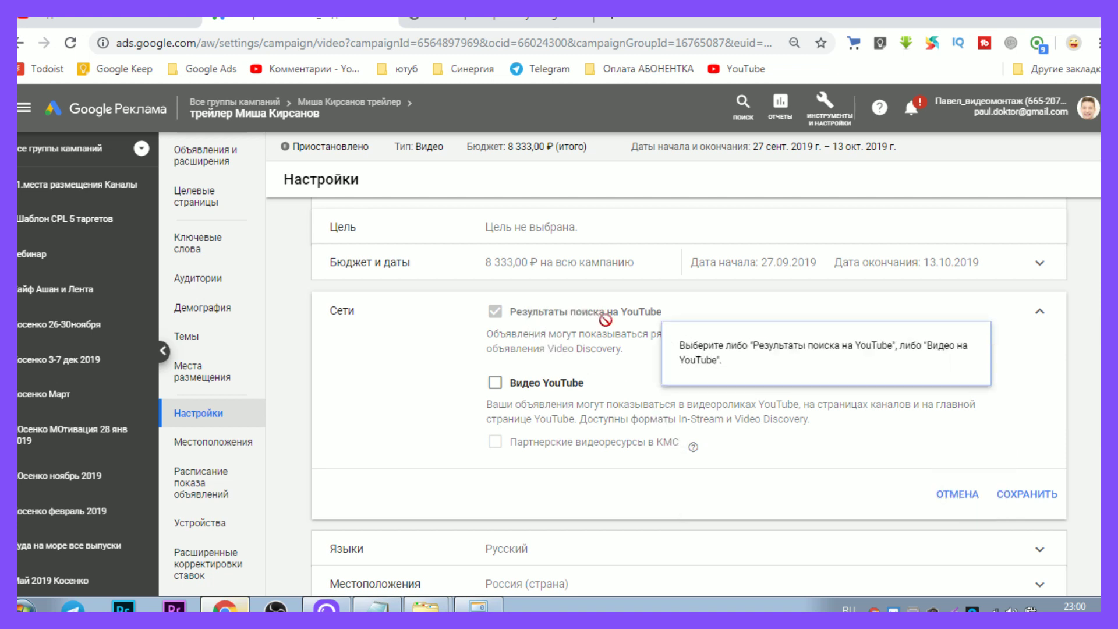
pyautogui.moveTo(549, 350); pyautogui.dragTo(625, 351)
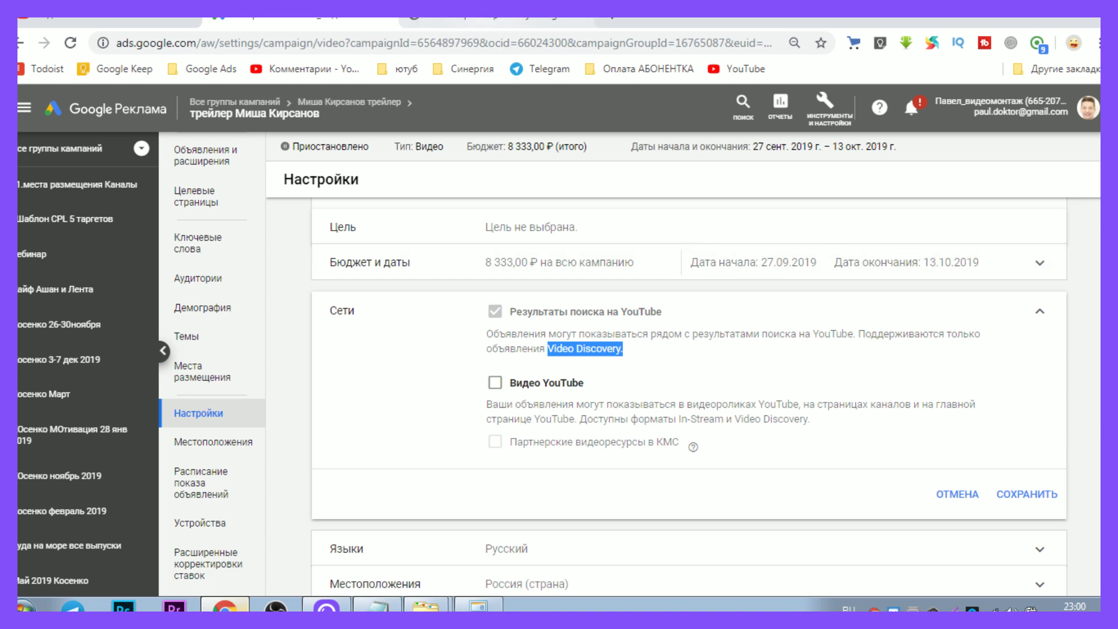
# Highlight the Russian-only language item in the checklist, return to the campaign settings and collapse the network section.
pyautogui.click(498, 23)
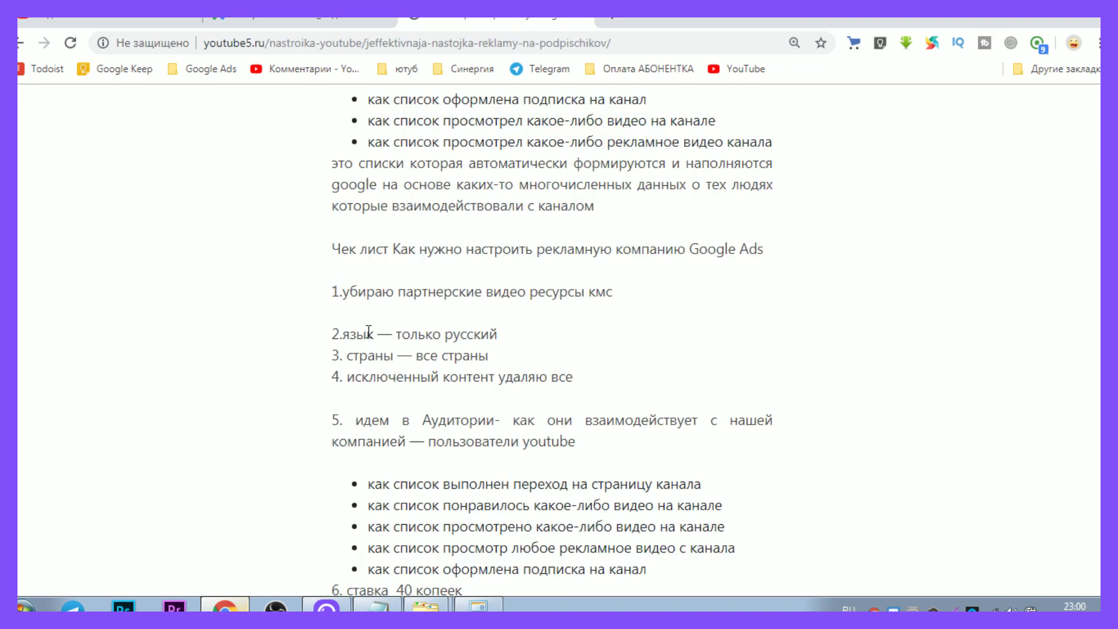
pyautogui.moveTo(352, 334); pyautogui.dragTo(557, 334)
pyautogui.click(312, 21)
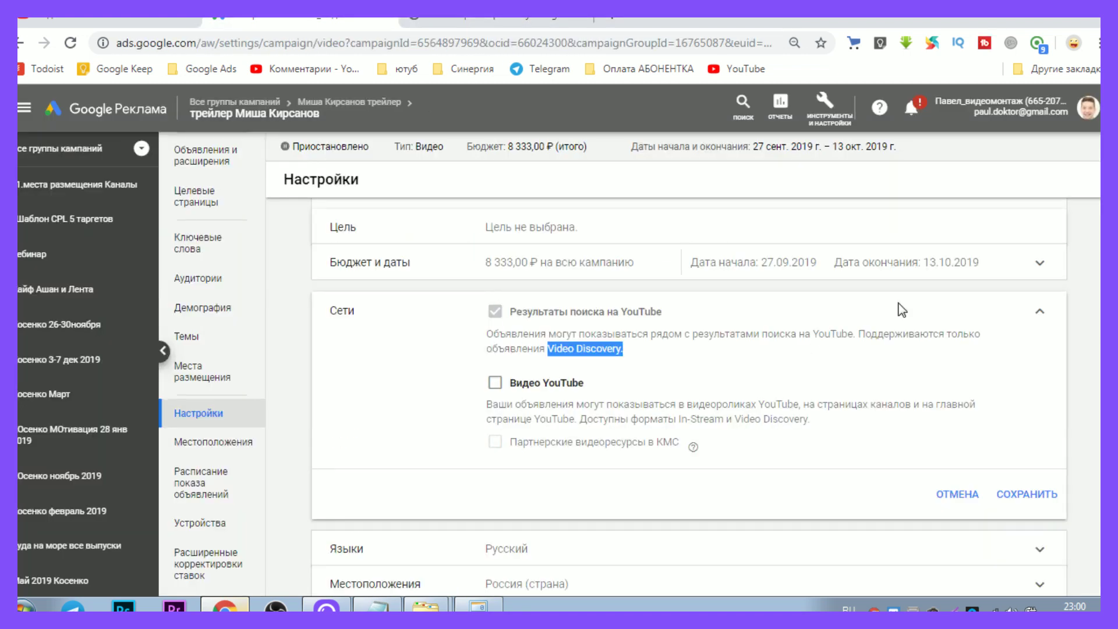
pyautogui.click(1041, 315)
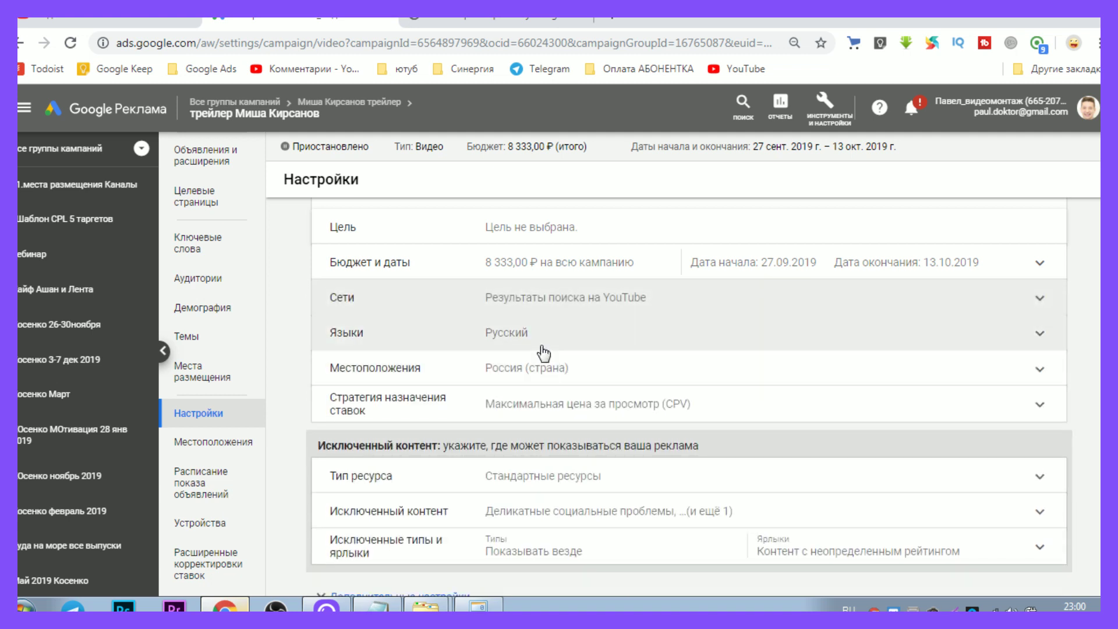
# Highlight the all-countries item in the checklist, examine the campaign's target location options and cancel the location edit.
pyautogui.click(419, 21)
pyautogui.moveTo(416, 356); pyautogui.dragTo(492, 353)
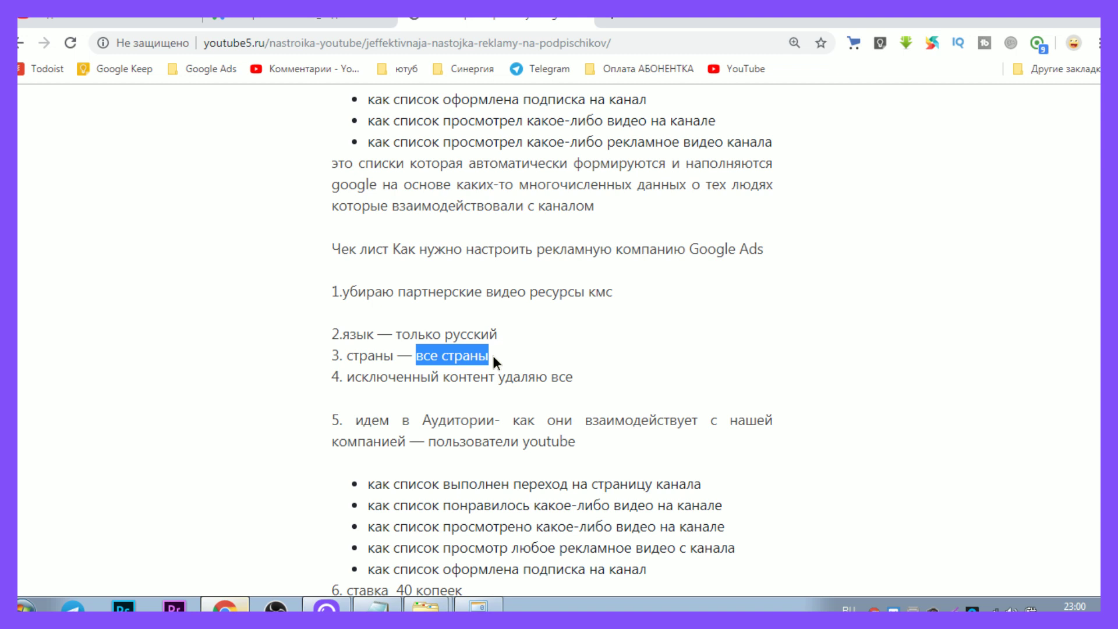
pyautogui.click(382, 24)
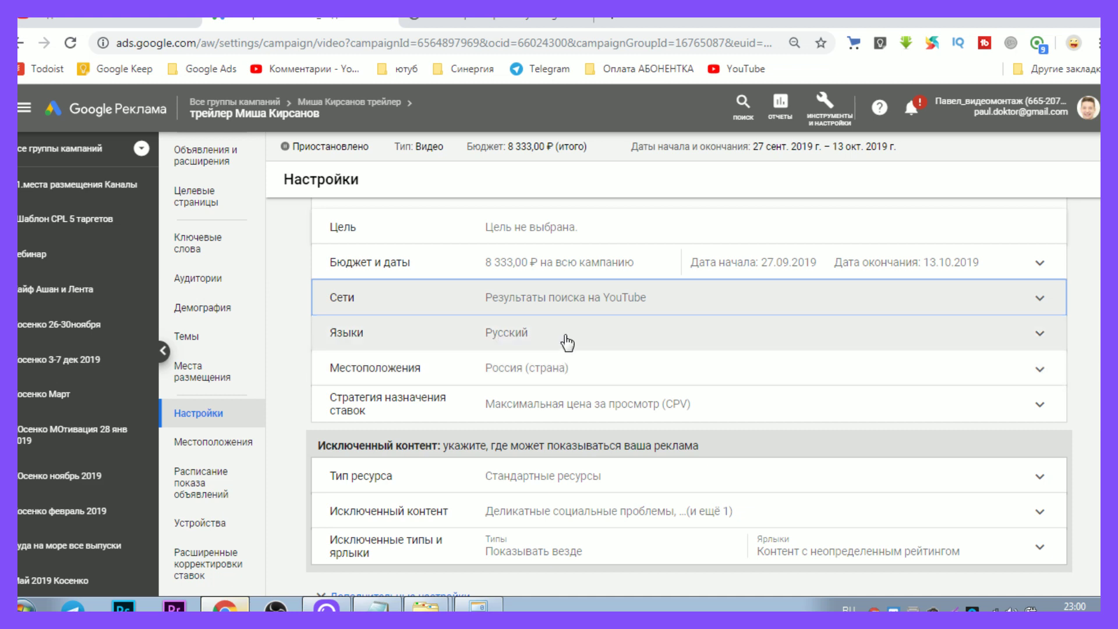
pyautogui.click(566, 373)
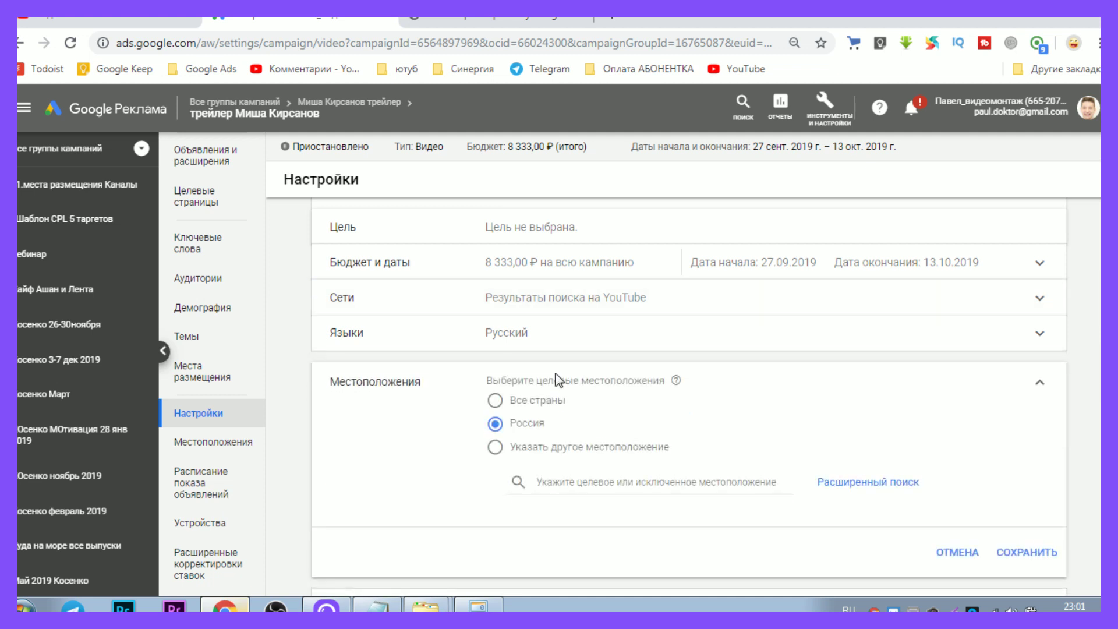
pyautogui.click(548, 454)
pyautogui.click(529, 425)
pyautogui.scroll(-1, 807, 438)
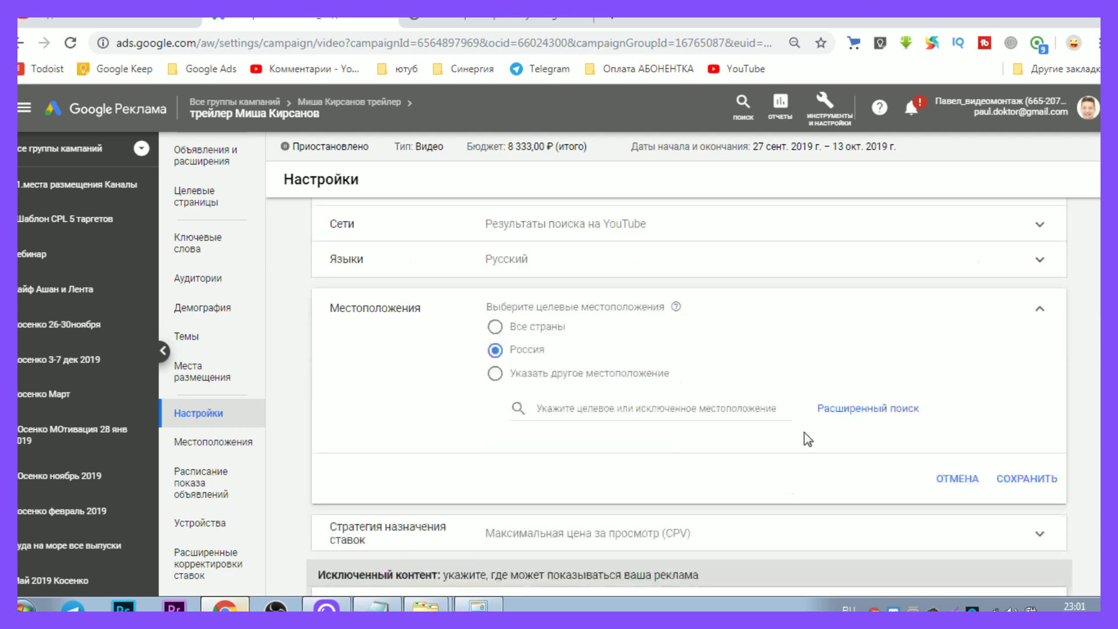
pyautogui.click(965, 485)
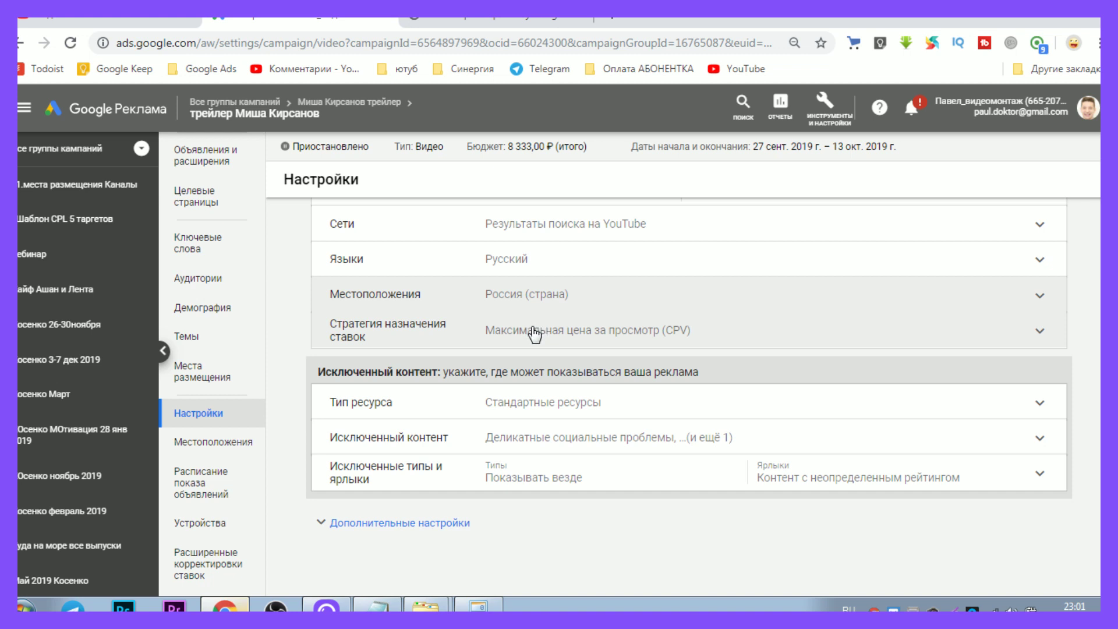
# Highlight checklist item 4 on excluded content and review the campaign's excluded content types and labels, collapsing the section.
pyautogui.hotkey('ctrl', 'Tab')
pyautogui.moveTo(389, 377); pyautogui.dragTo(600, 384)
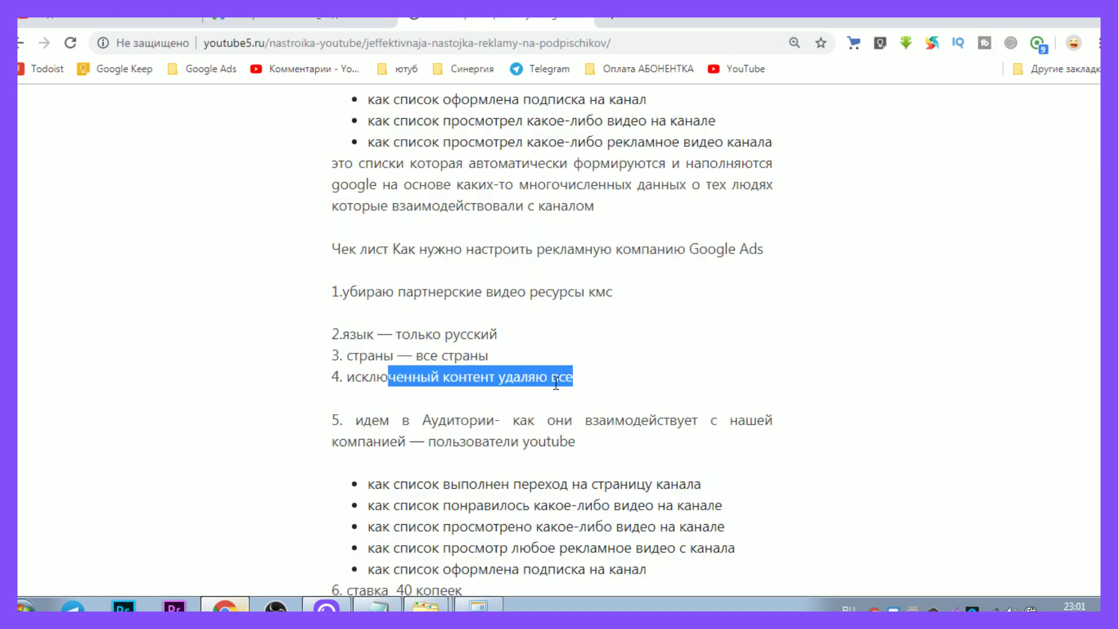
pyautogui.hotkey('ctrl', 'shift', 'Tab')
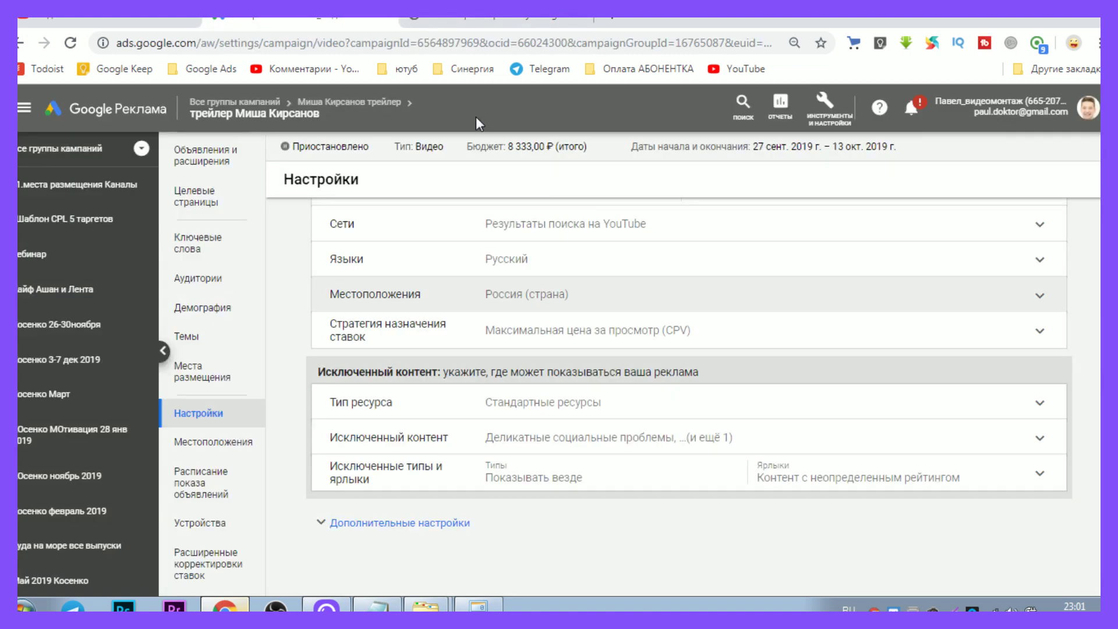
pyautogui.click(521, 489)
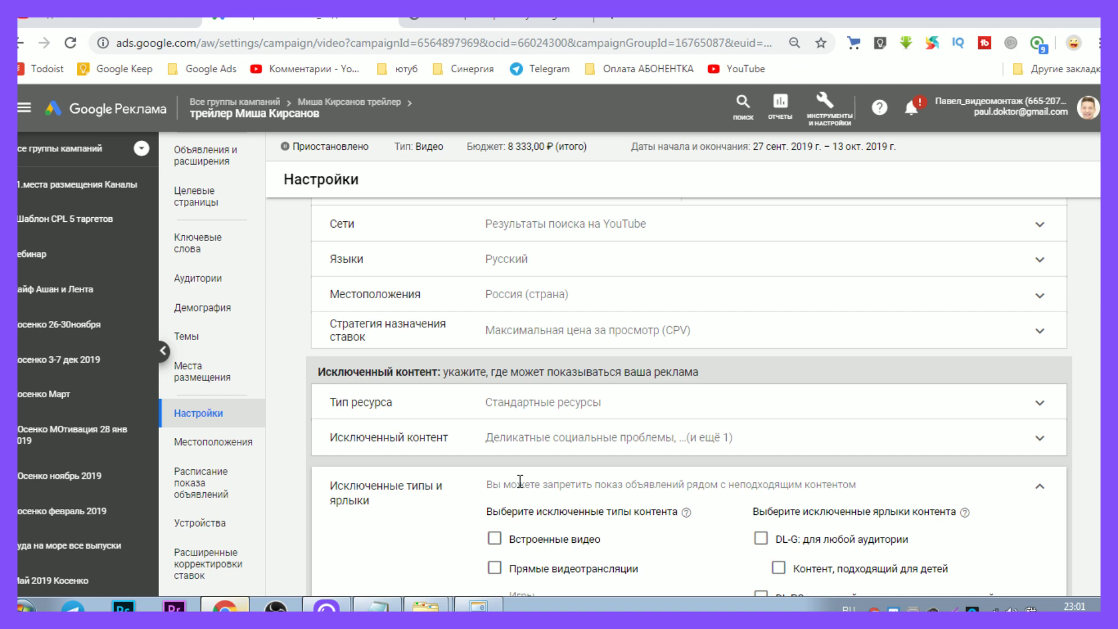
pyautogui.scroll(-5, 530, 481)
pyautogui.scroll(3, 539, 488)
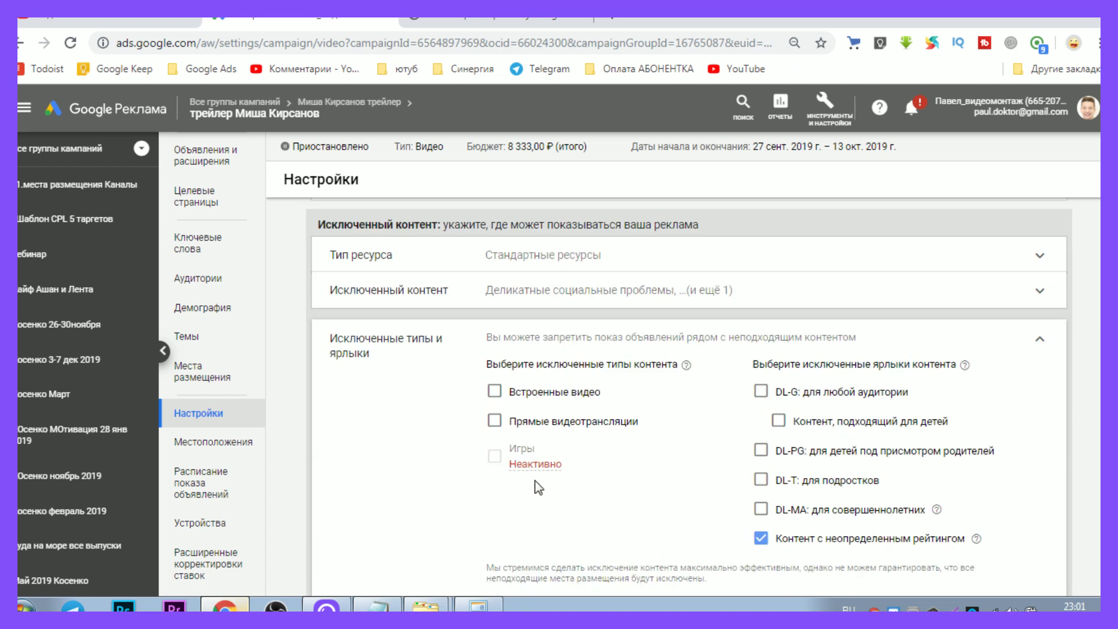
pyautogui.scroll(-4, 462, 381)
pyautogui.scroll(4, 464, 408)
pyautogui.click(1041, 344)
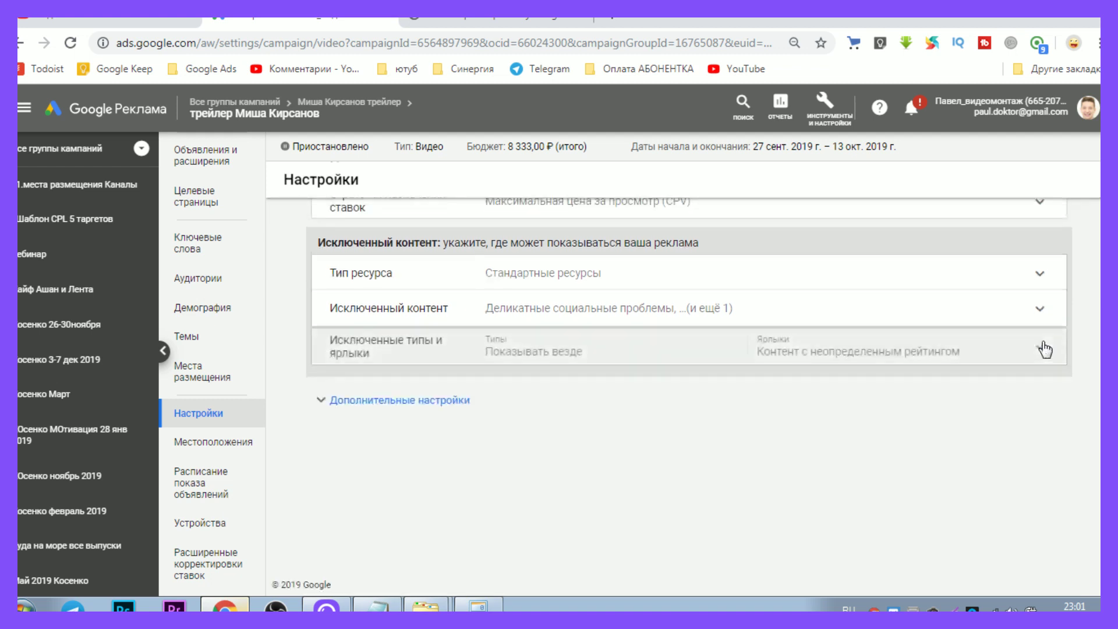
# Open the campaign's excluded content section, review the sensitive content categories and save the section.
pyautogui.click(537, 325)
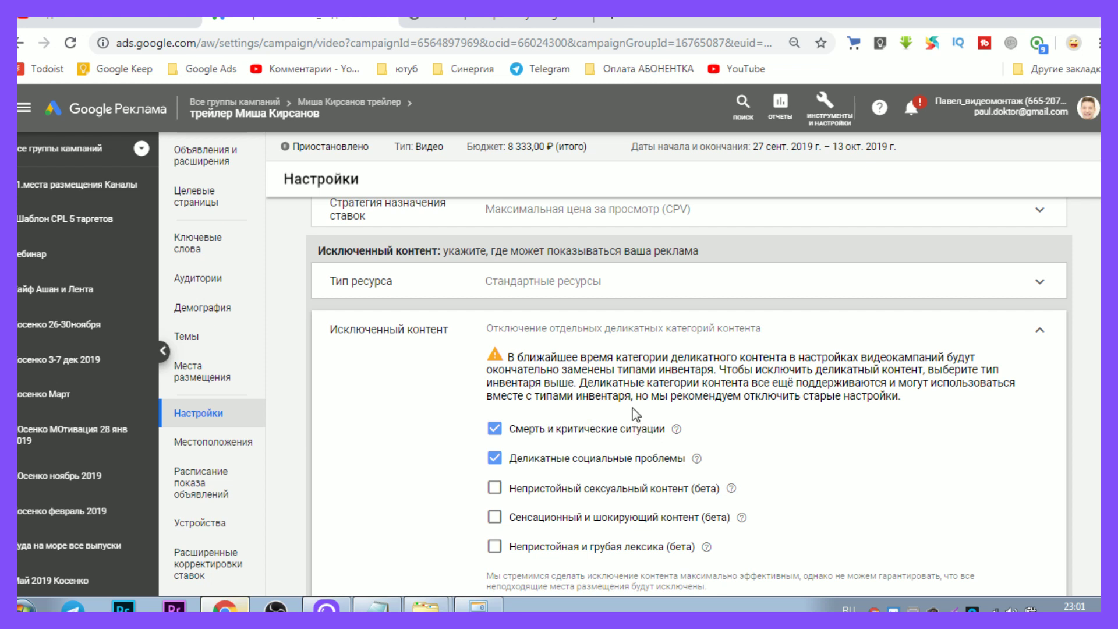
pyautogui.scroll(-3, 635, 414)
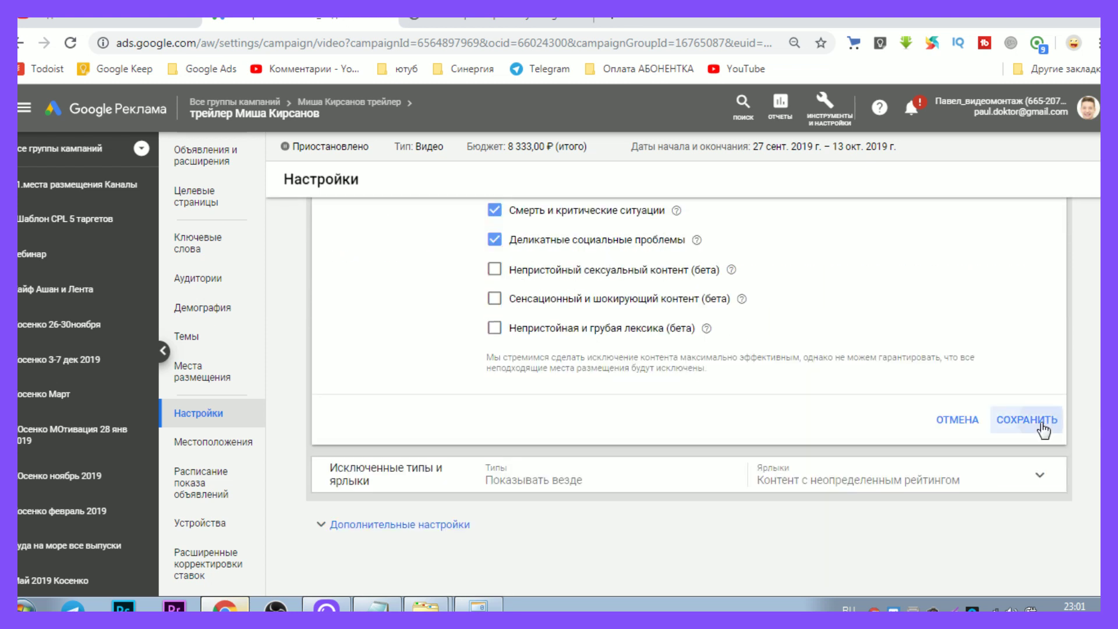
pyautogui.click(1017, 421)
# Switch to the checklist article, highlight item 5 on audiences and YouTube users, and look through the rest of the checklist.
pyautogui.click(476, 18)
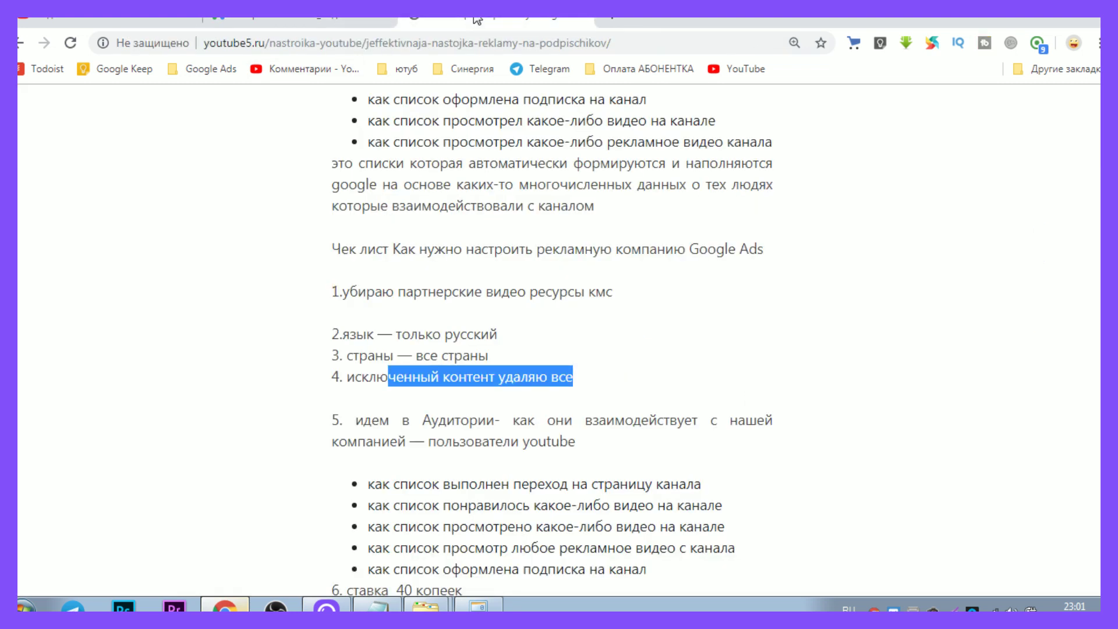
pyautogui.moveTo(379, 420); pyautogui.dragTo(520, 424)
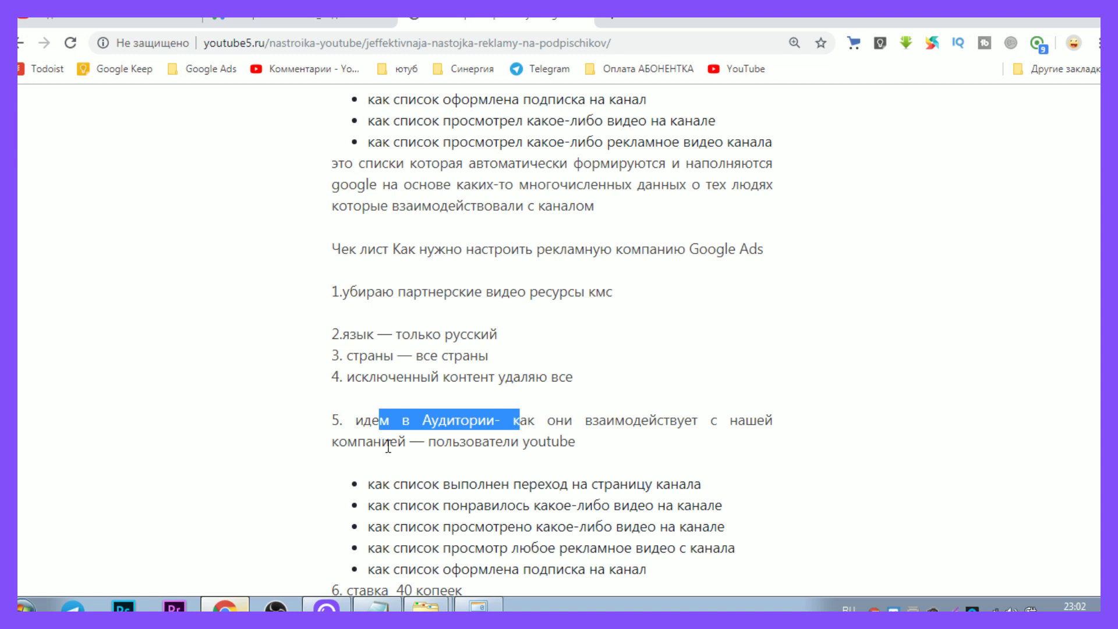
pyautogui.moveTo(435, 443); pyautogui.dragTo(587, 445)
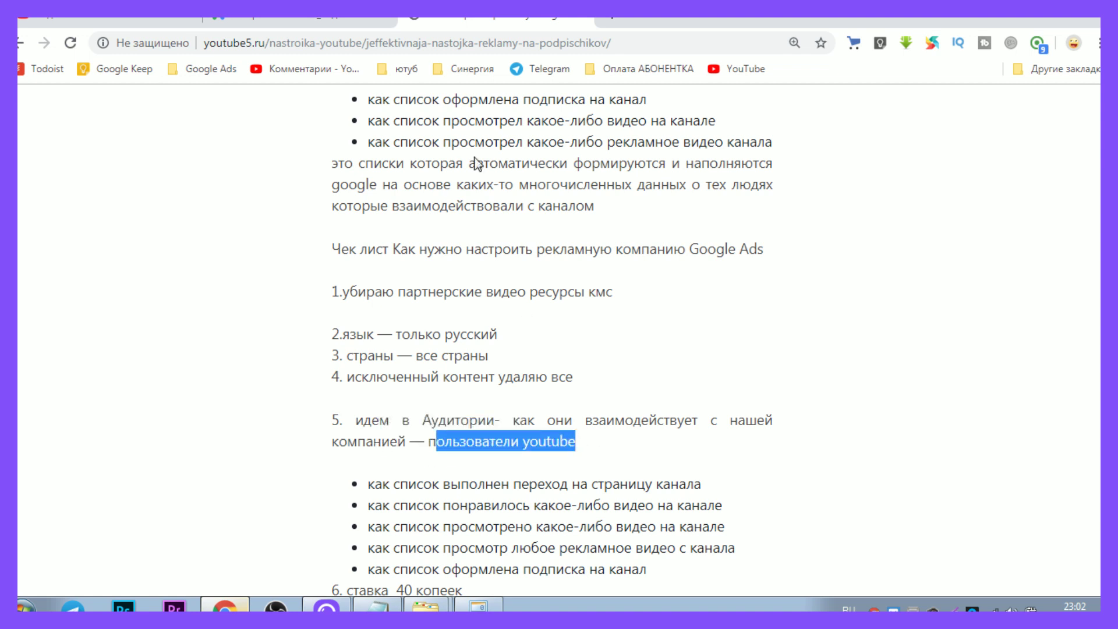
pyautogui.scroll(15, 499, 309)
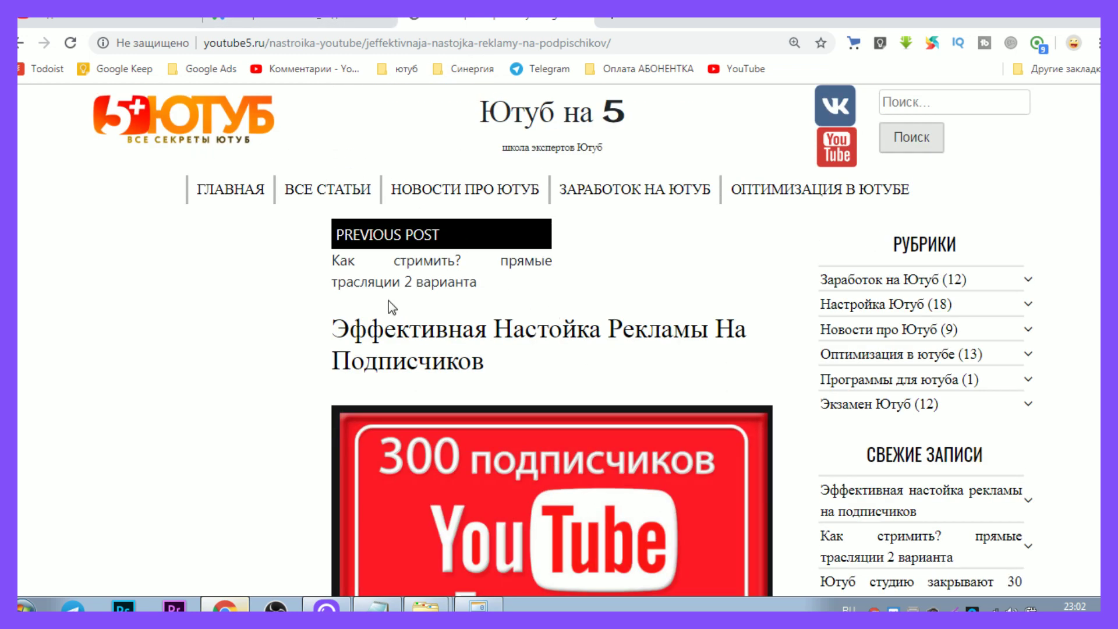
pyautogui.scroll(-10, 384, 300)
pyautogui.scroll(-10, 383, 300)
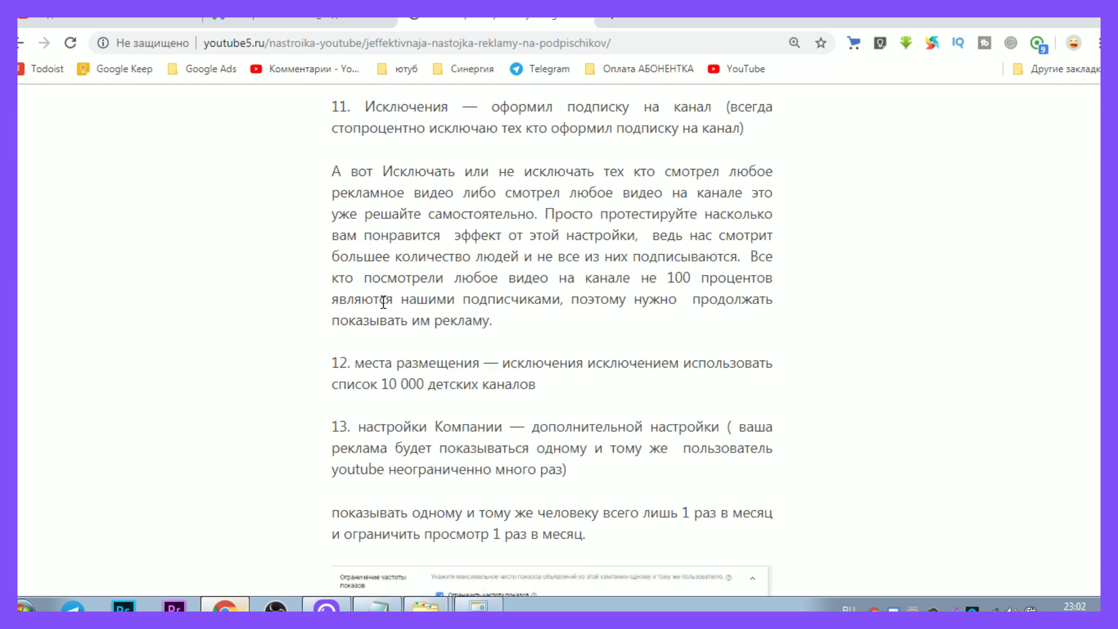
pyautogui.scroll(2, 385, 302)
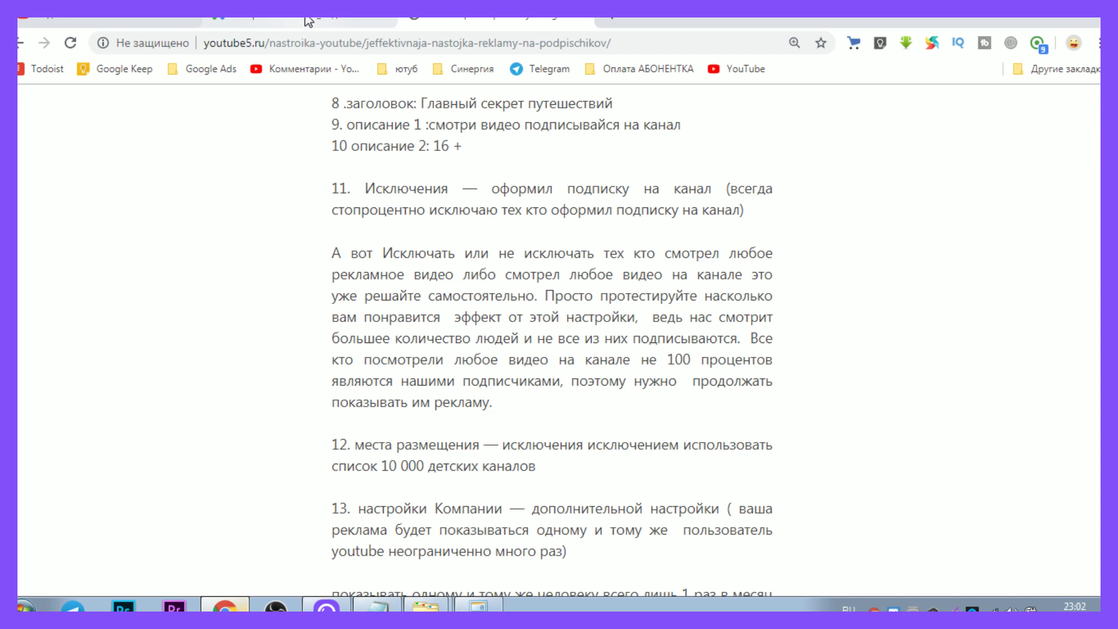
pyautogui.scroll(6, 430, 250)
pyautogui.scroll(-6, 427, 285)
# Return to the Google Ads campaign and view the audiences of its ad group "(Ремаркетинг) лайки, просмотры, репосты".
pyautogui.click(349, 22)
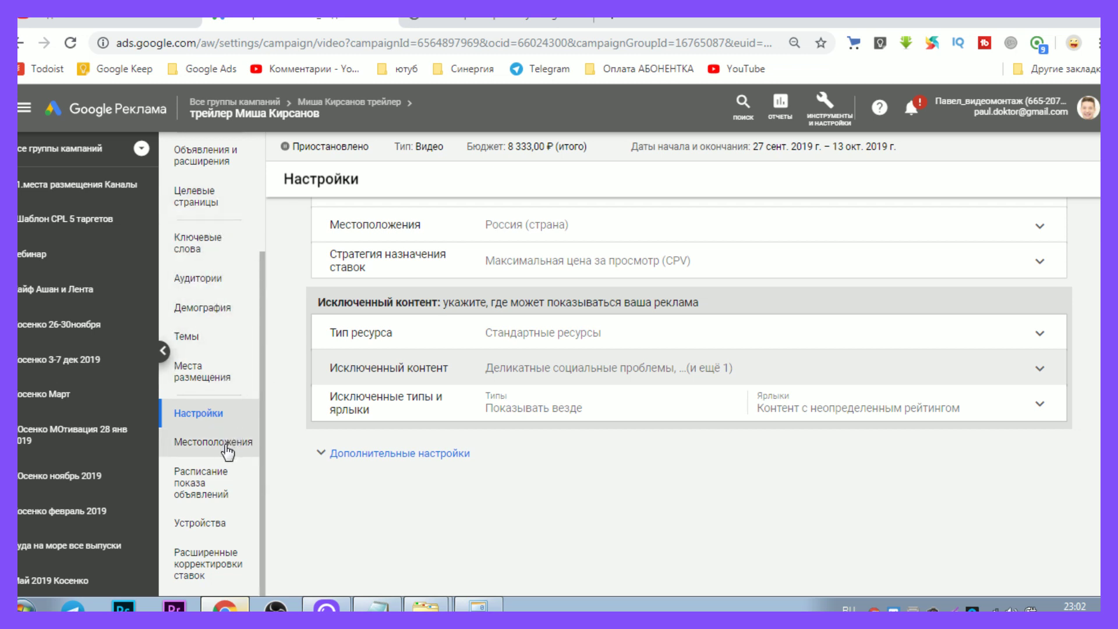
pyautogui.scroll(2, 224, 408)
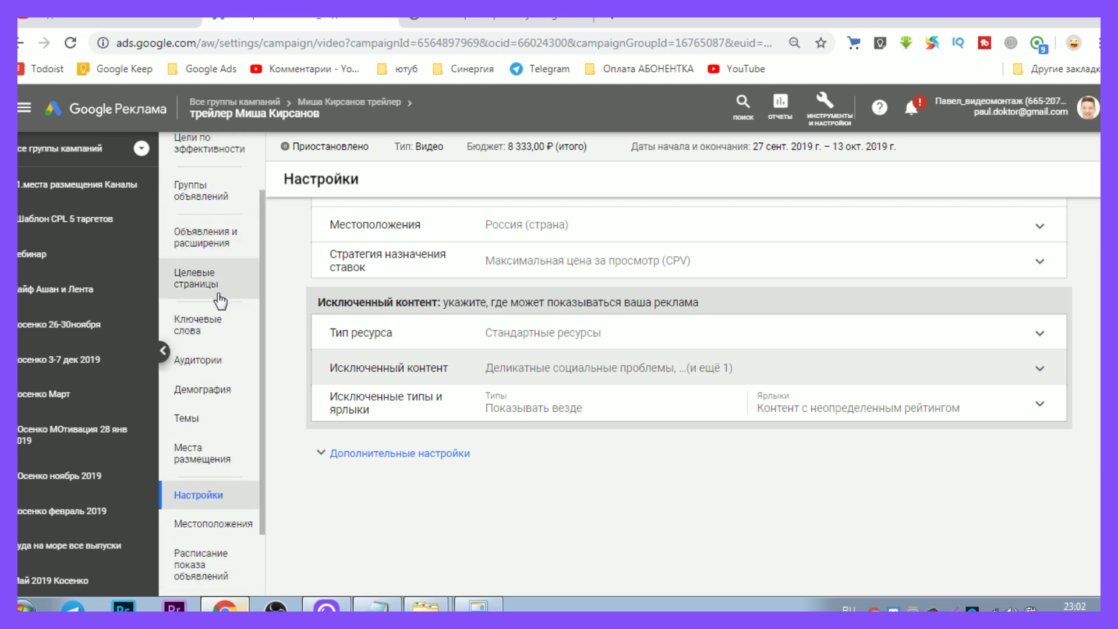
pyautogui.click(219, 192)
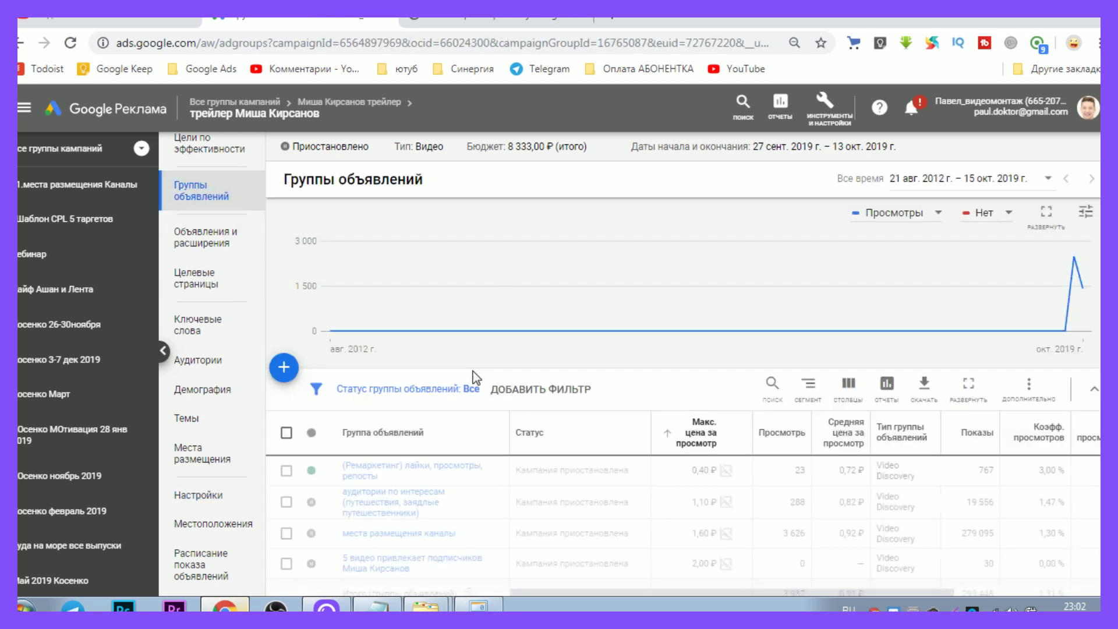
pyautogui.scroll(-1, 466, 428)
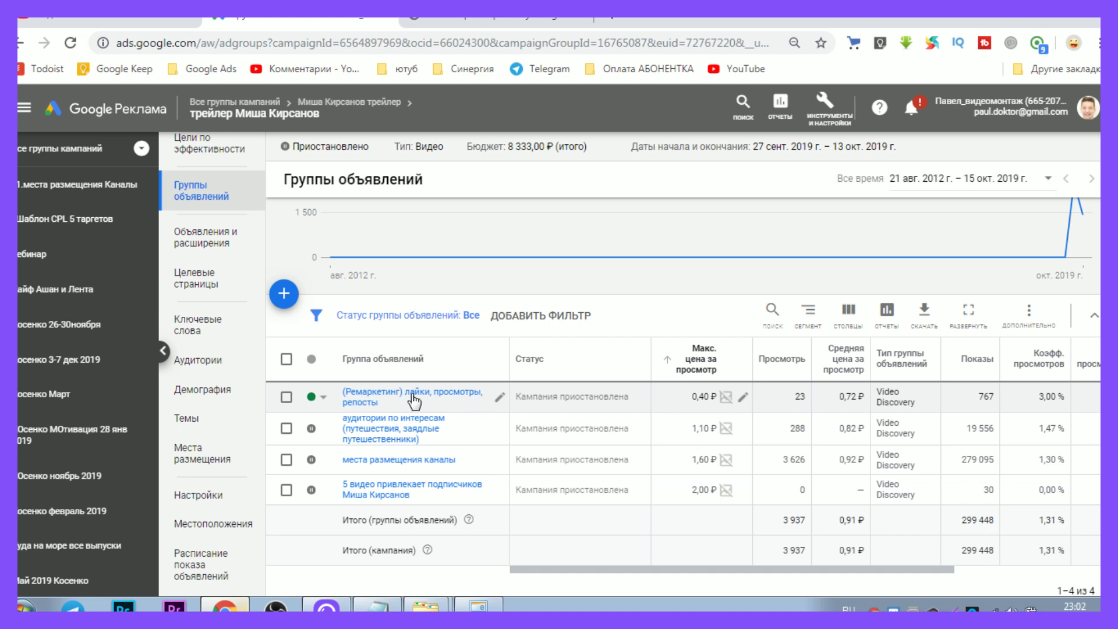
pyautogui.click(375, 401)
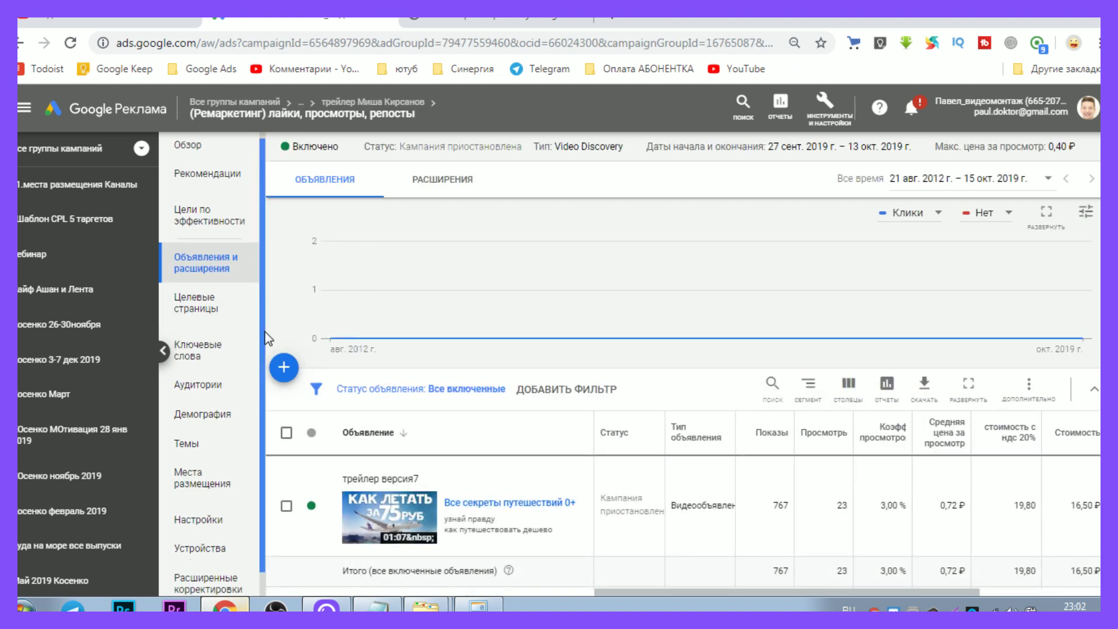
pyautogui.click(201, 359)
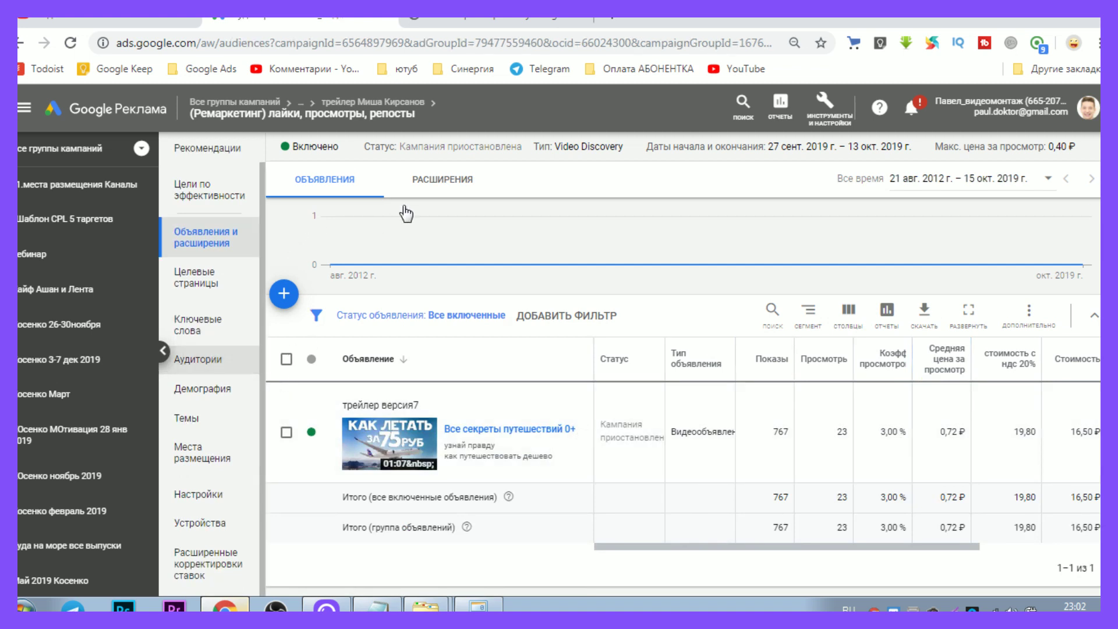
pyautogui.moveTo(387, 111)
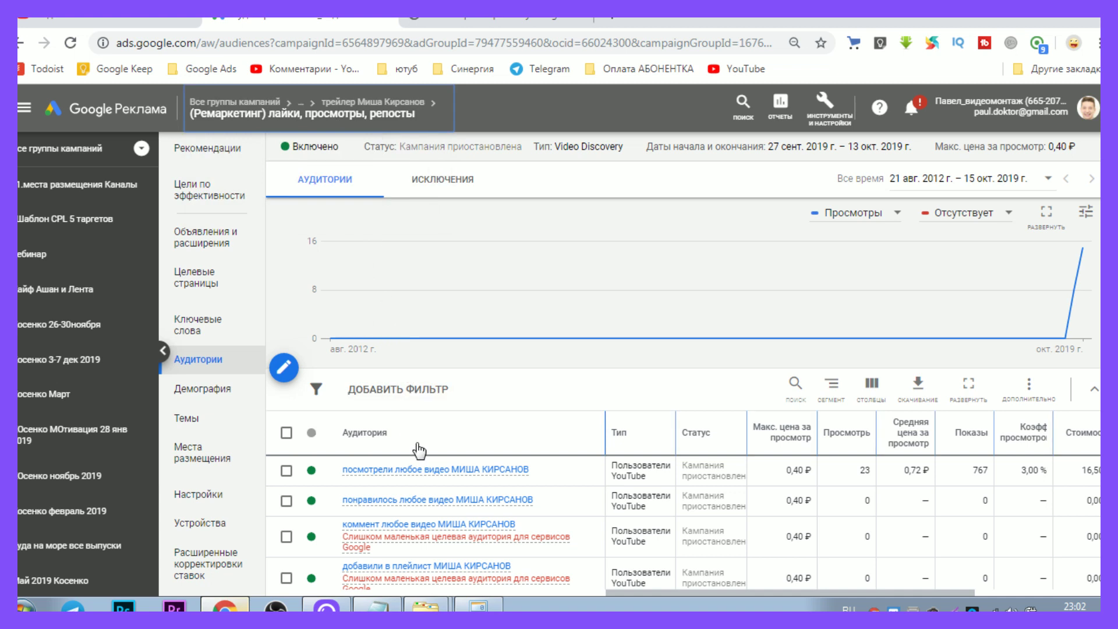
pyautogui.scroll(-3, 418, 447)
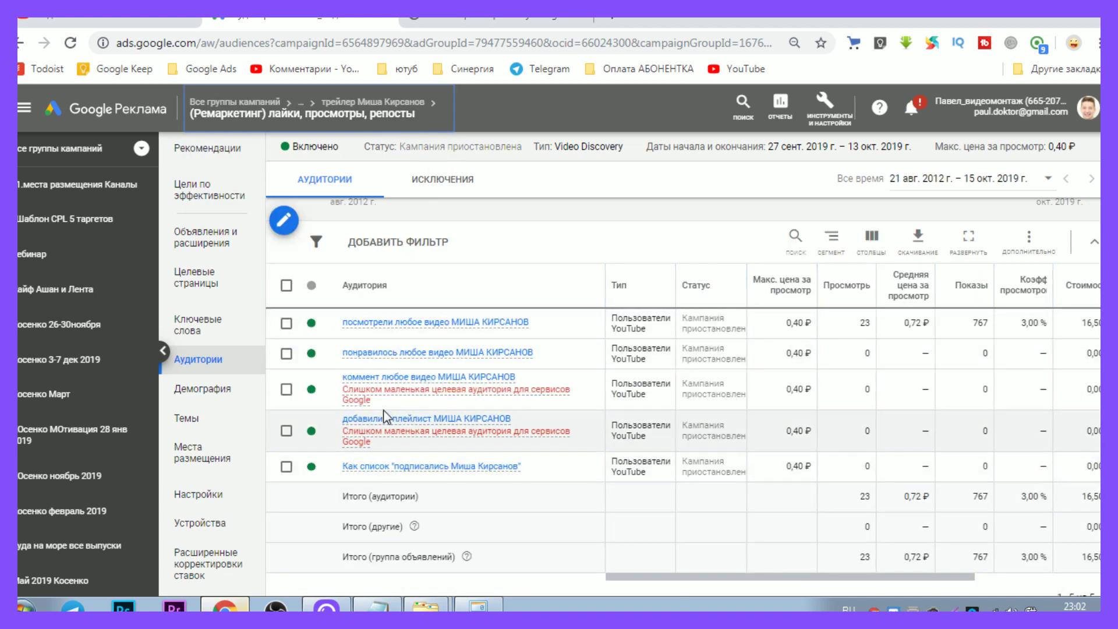
# Open the ad group's audiences for editing and browse the YouTube users lists under "Как они взаимодействуют с вашей компанией?".
pyautogui.click(284, 220)
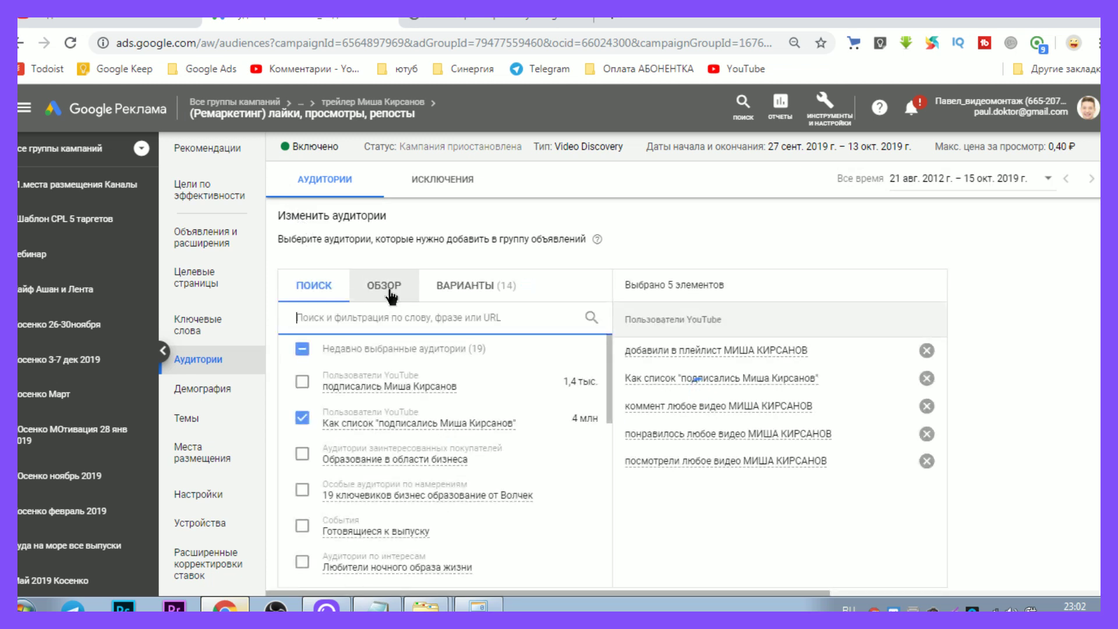
pyautogui.click(389, 294)
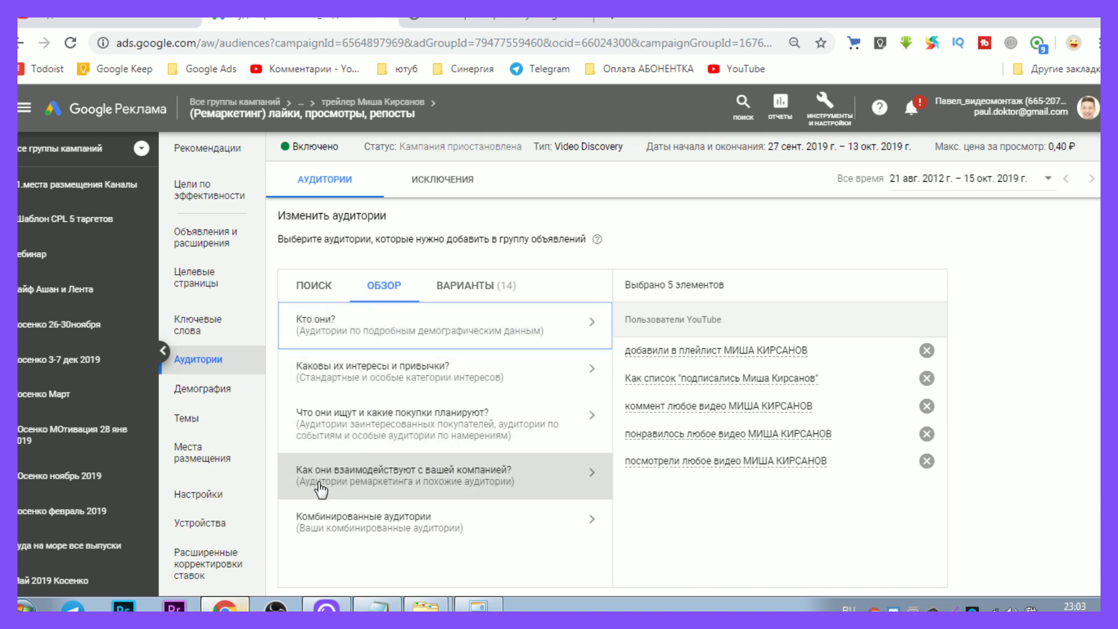
pyautogui.click(471, 489)
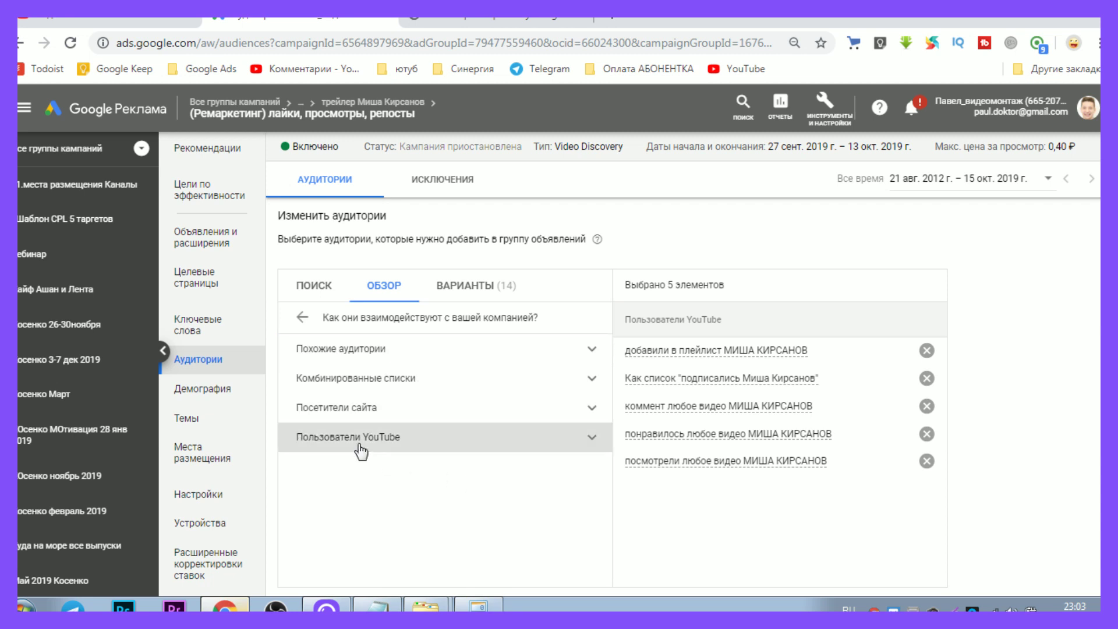
pyautogui.click(360, 438)
pyautogui.scroll(-5, 391, 455)
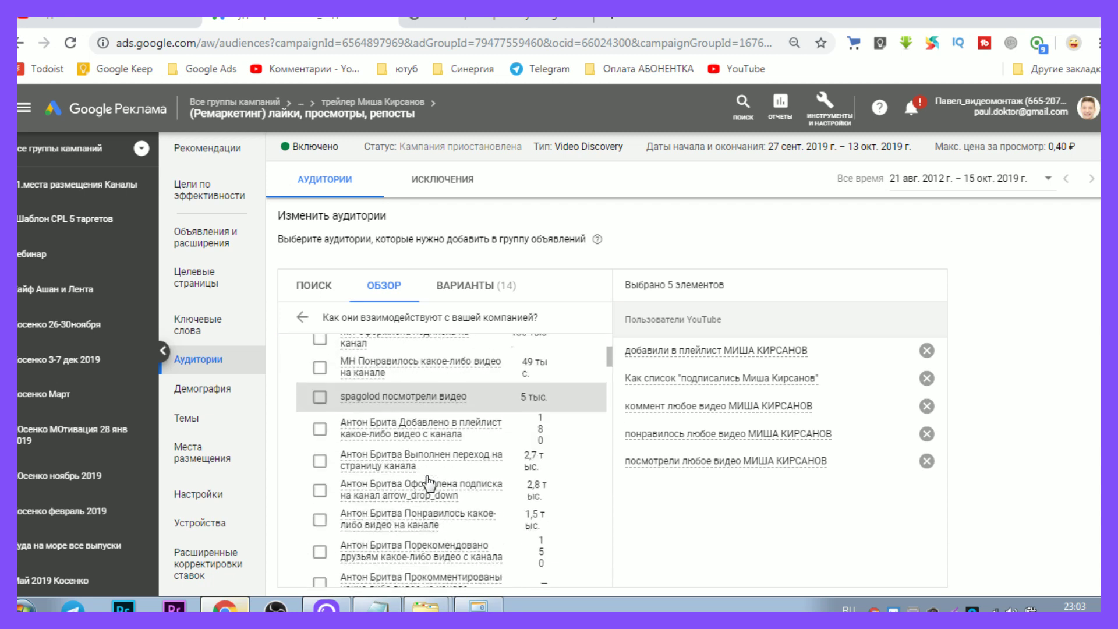
pyautogui.scroll(-8, 392, 450)
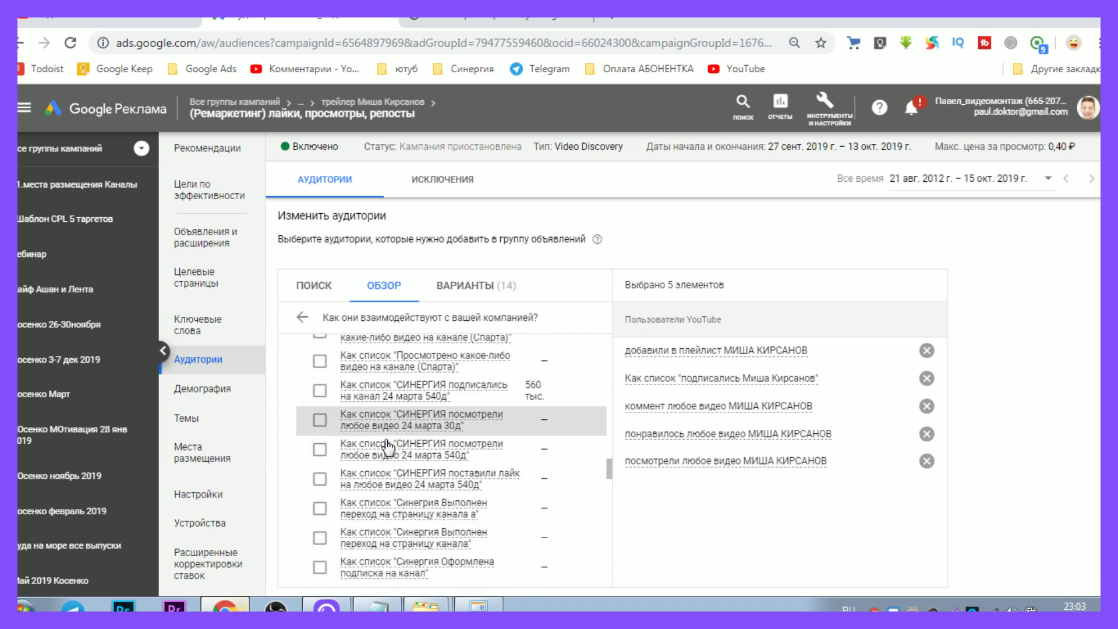
pyautogui.scroll(-5, 389, 450)
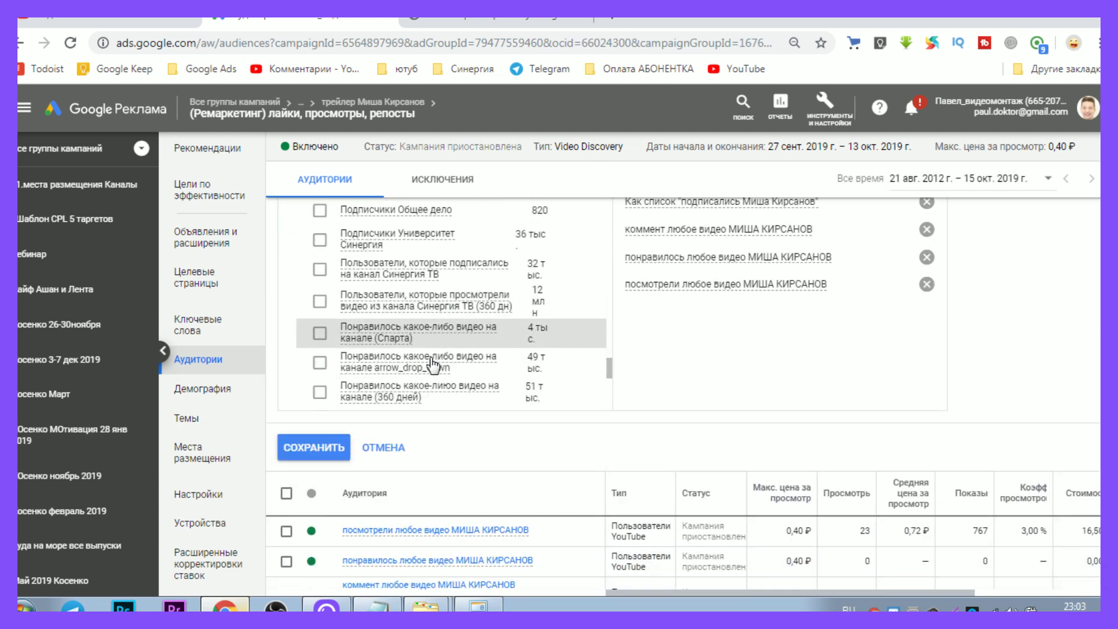
pyautogui.scroll(-3, 449, 364)
pyautogui.scroll(-5, 449, 364)
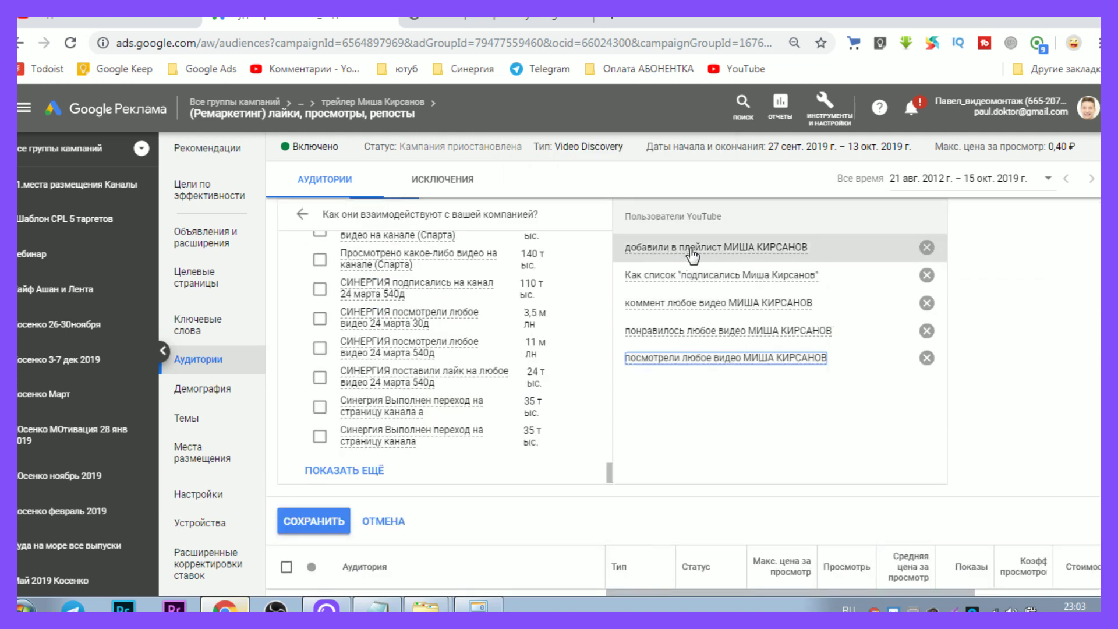
# Inspect the selected playlist audience and the "Как список" subscriber audience, and view the ad group's audience exclusions.
pyautogui.moveTo(692, 255)
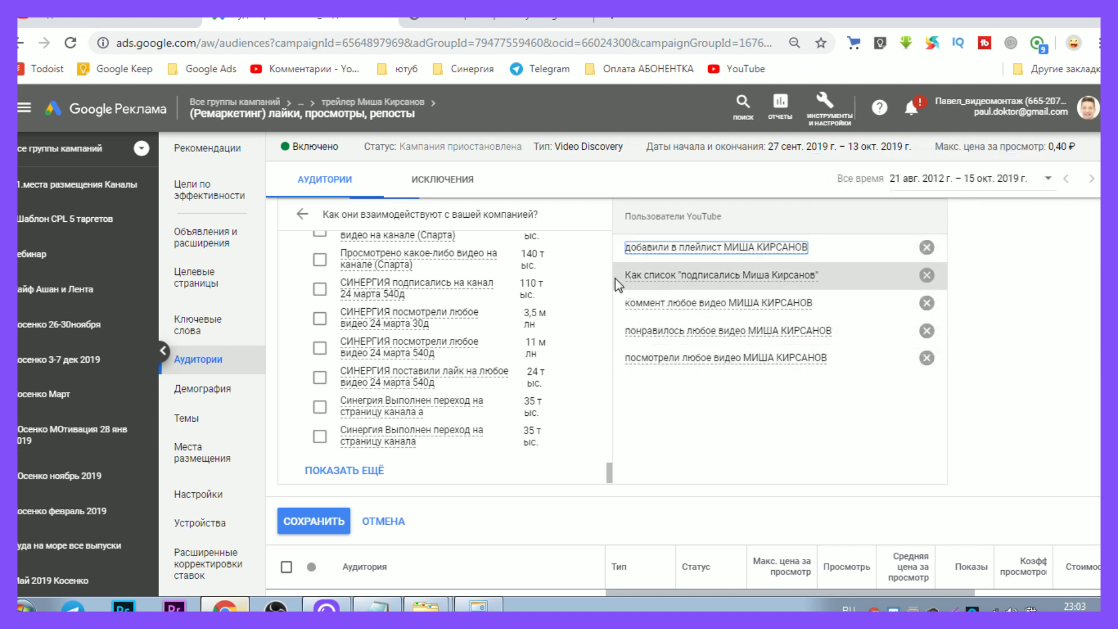
pyautogui.moveTo(615, 278); pyautogui.dragTo(677, 279)
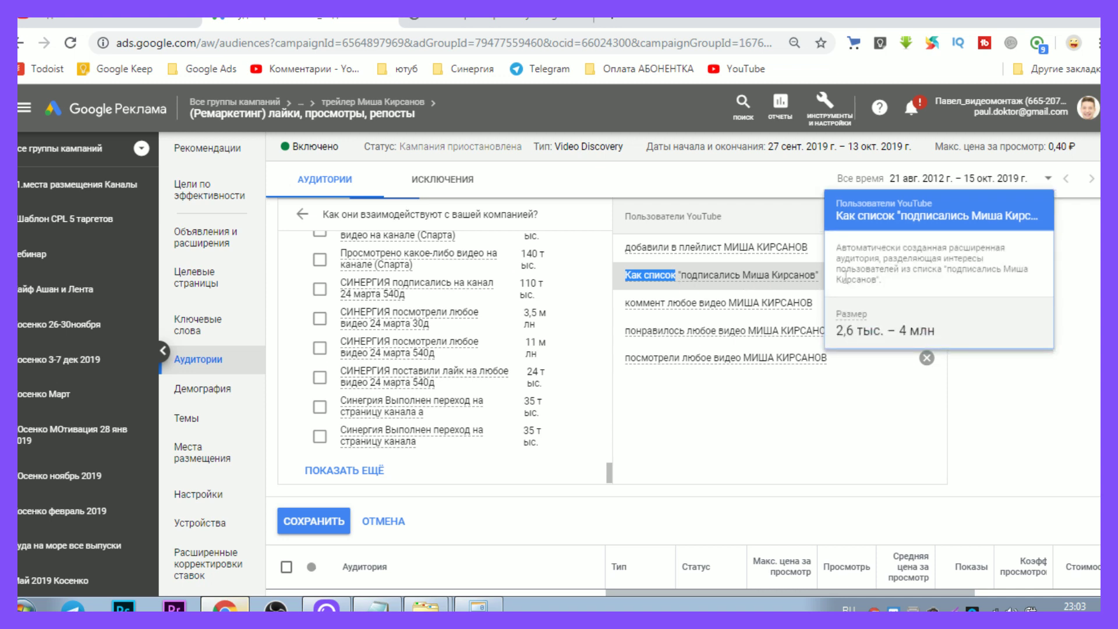
pyautogui.scroll(2, 567, 307)
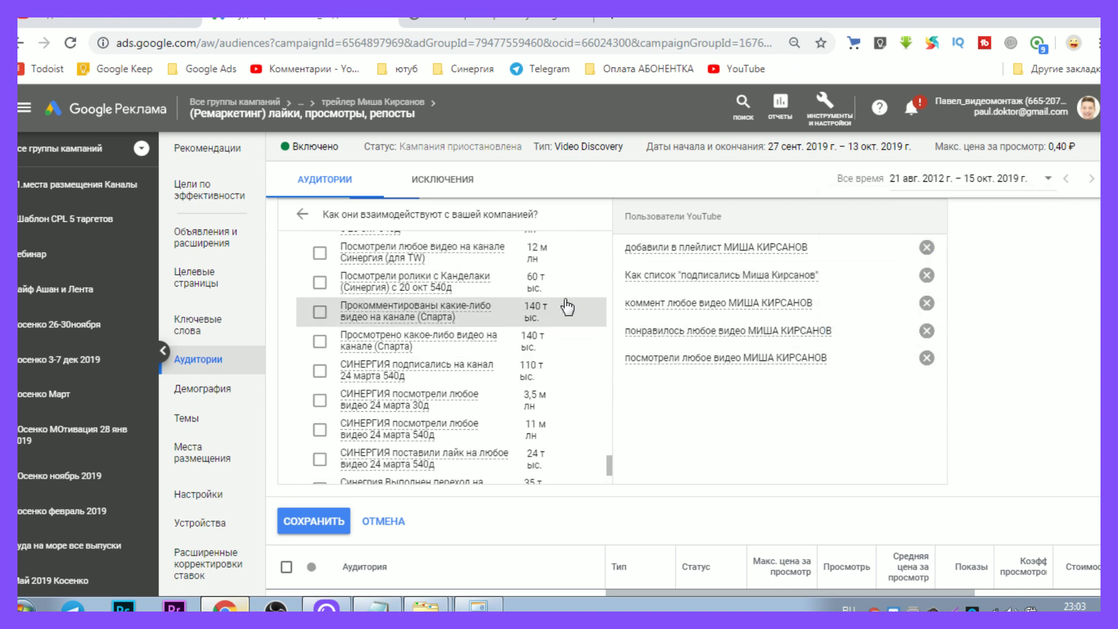
pyautogui.click(446, 181)
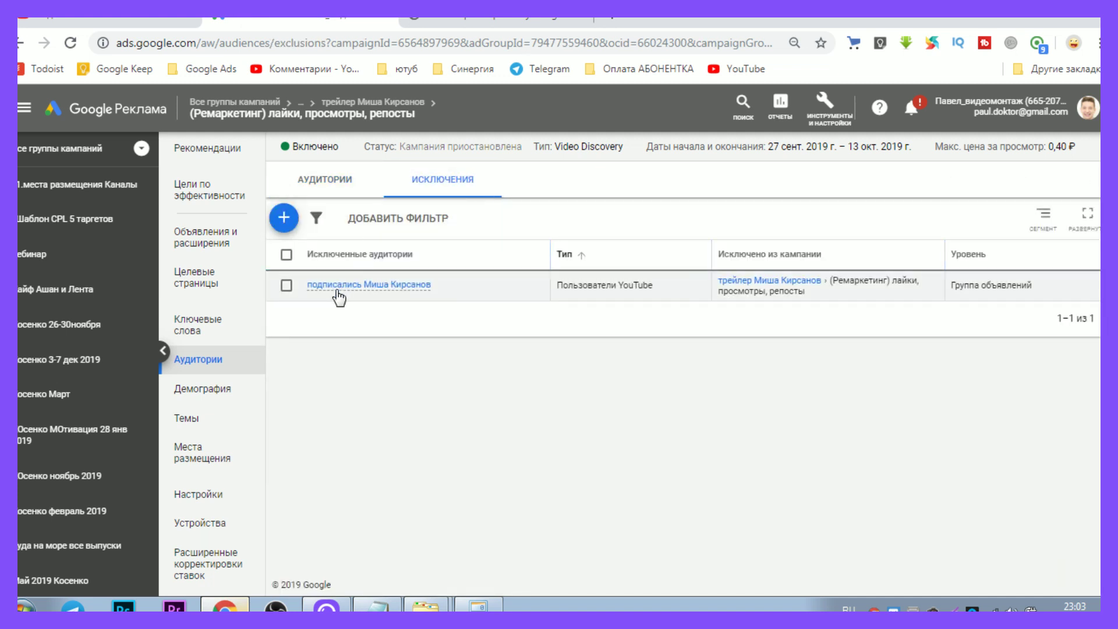
pyautogui.moveTo(339, 294)
# In the checklist article, highlight the 40-kopeck bid in item 6 and the "как список" audience bullets under item 5.
pyautogui.hotkey('ctrl', 'Tab')
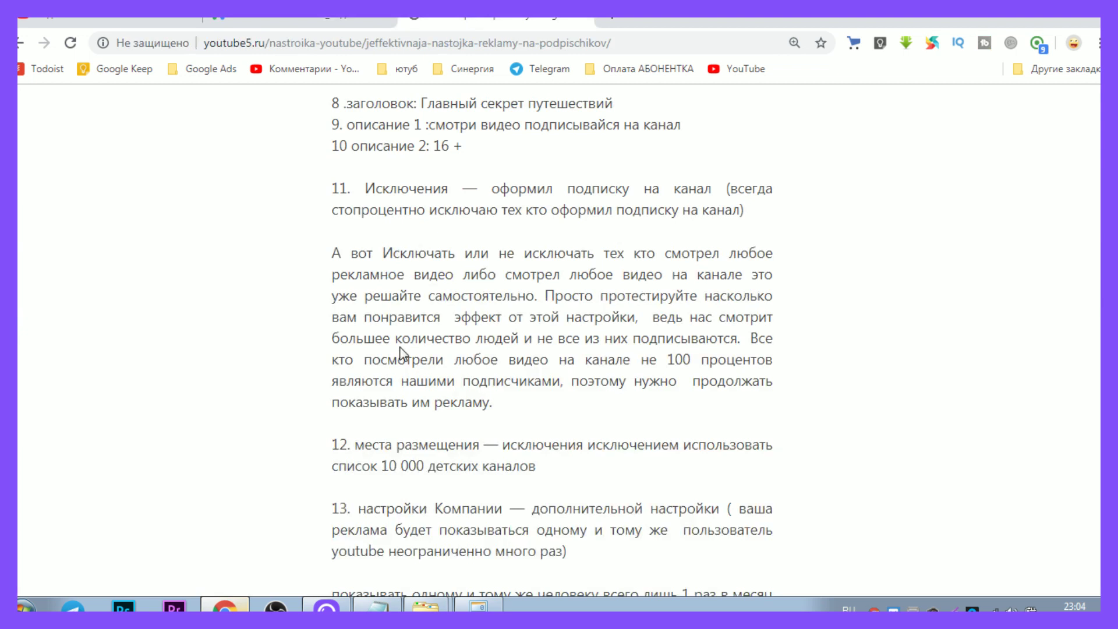
pyautogui.scroll(3, 438, 216)
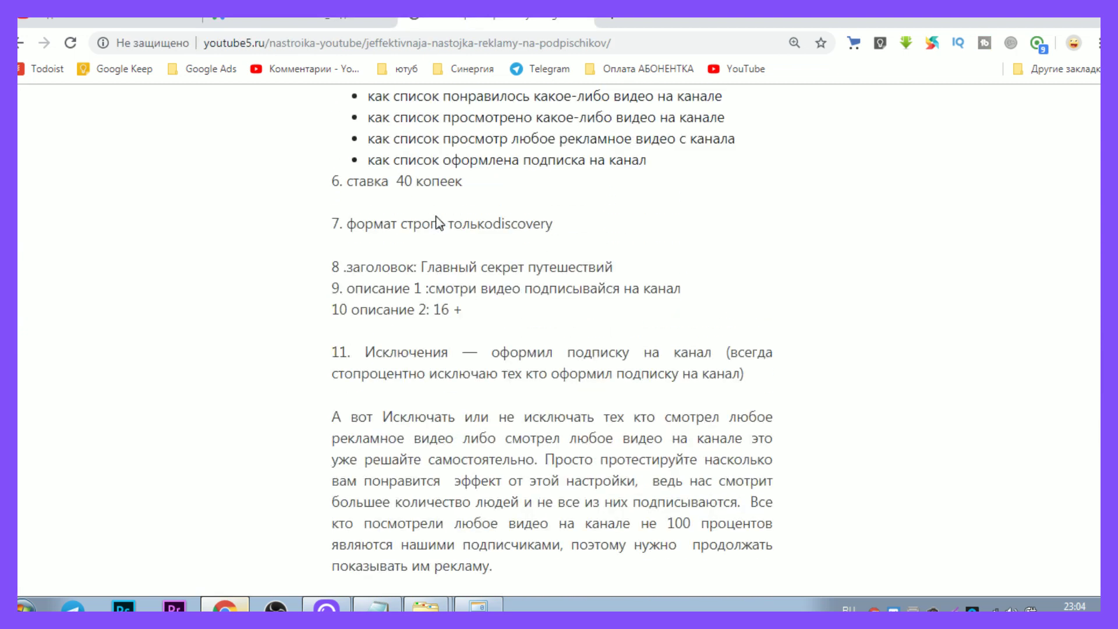
pyautogui.moveTo(396, 181); pyautogui.dragTo(455, 182)
pyautogui.scroll(7, 486, 239)
pyautogui.scroll(-3, 485, 240)
pyautogui.moveTo(456, 257); pyautogui.dragTo(521, 267)
pyautogui.moveTo(399, 342); pyautogui.dragTo(537, 338)
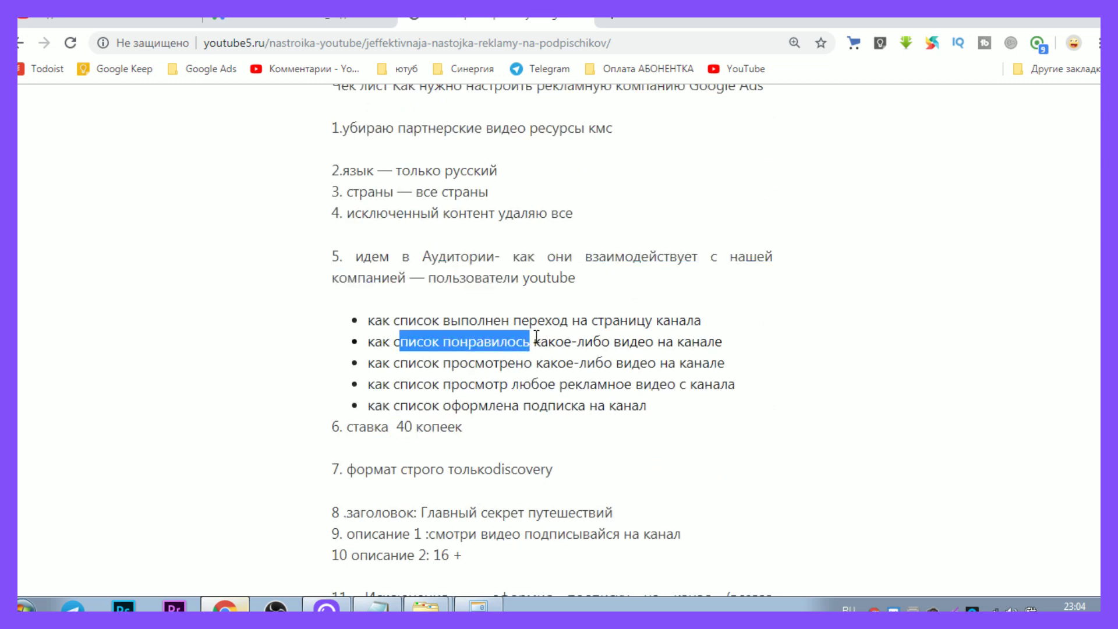
pyautogui.moveTo(369, 320); pyautogui.dragTo(722, 379)
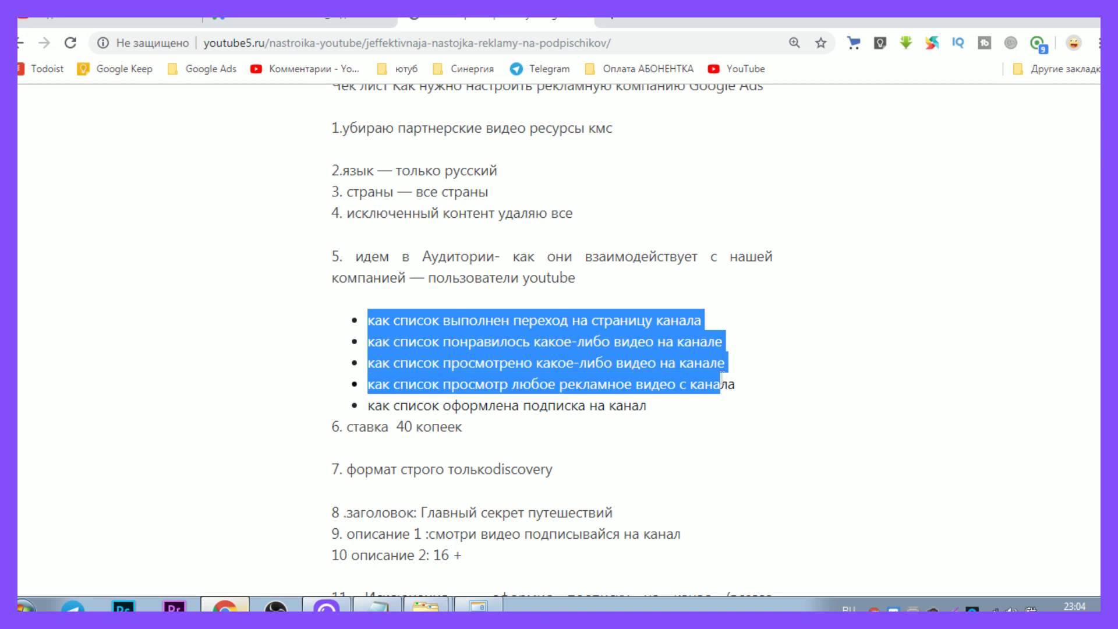
# Return to the Google Ads ad group and compare its excluded audiences with its targeted audiences.
pyautogui.click(338, 19)
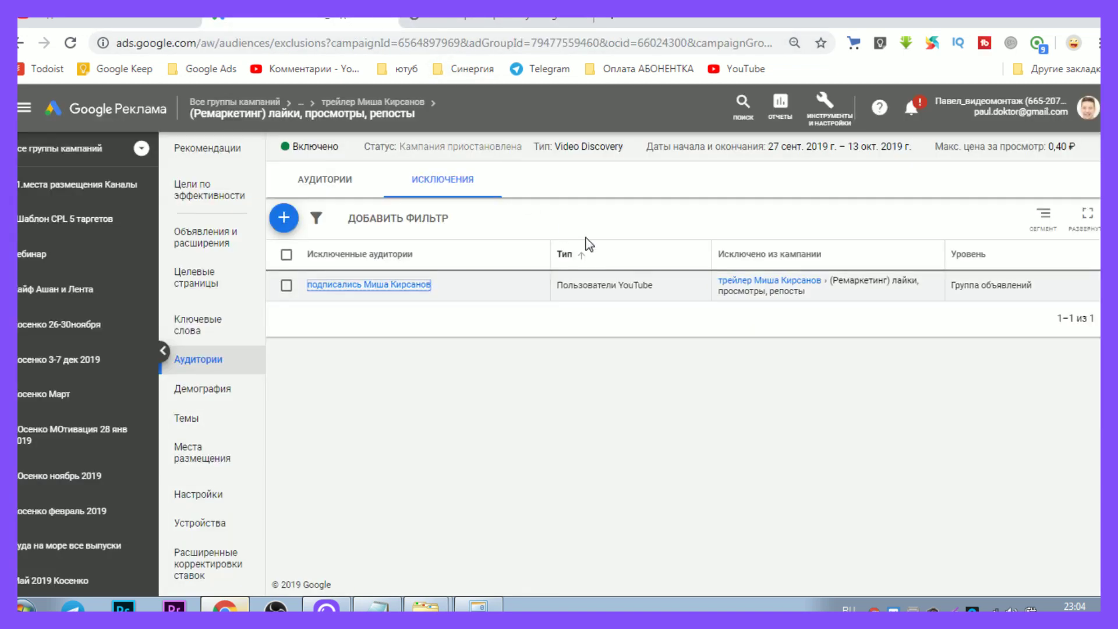
pyautogui.click(335, 184)
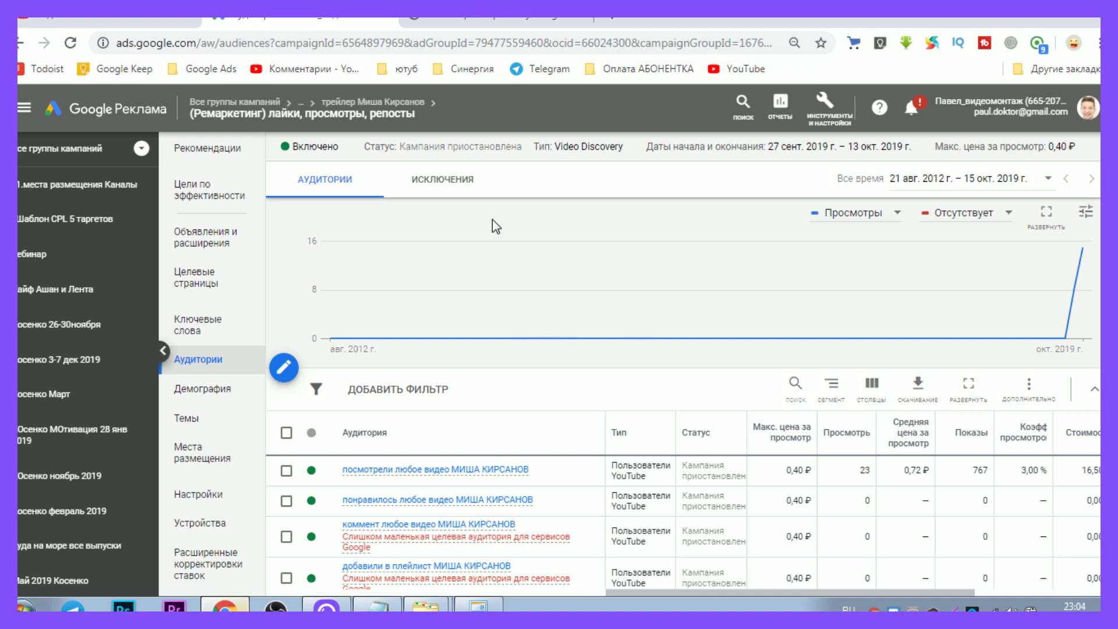
pyautogui.click(454, 185)
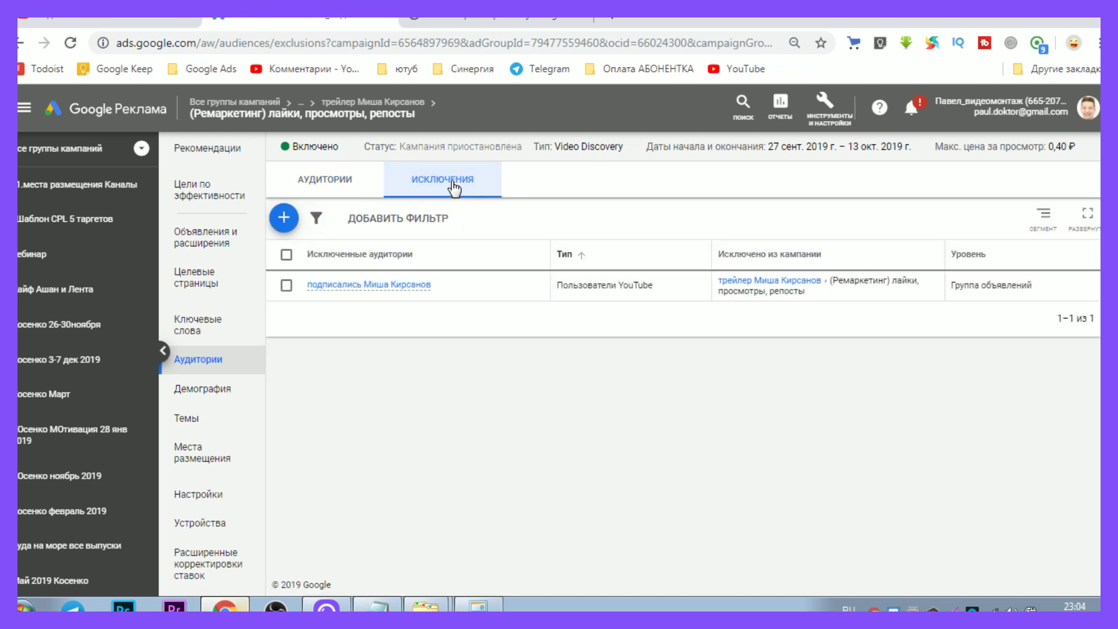
pyautogui.click(335, 182)
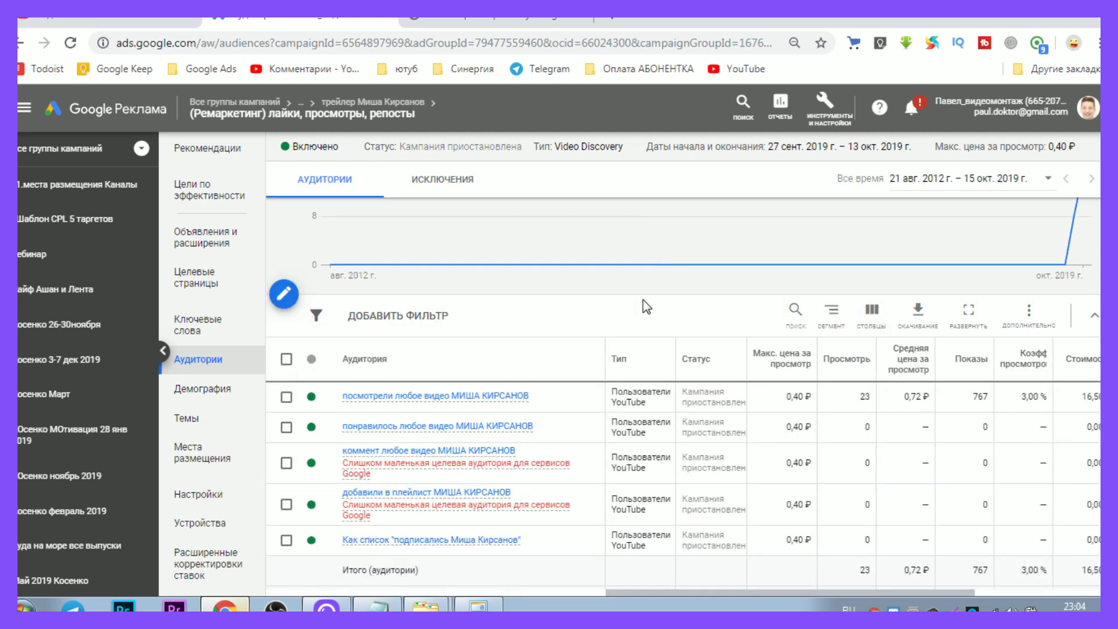
pyautogui.scroll(-3, 644, 304)
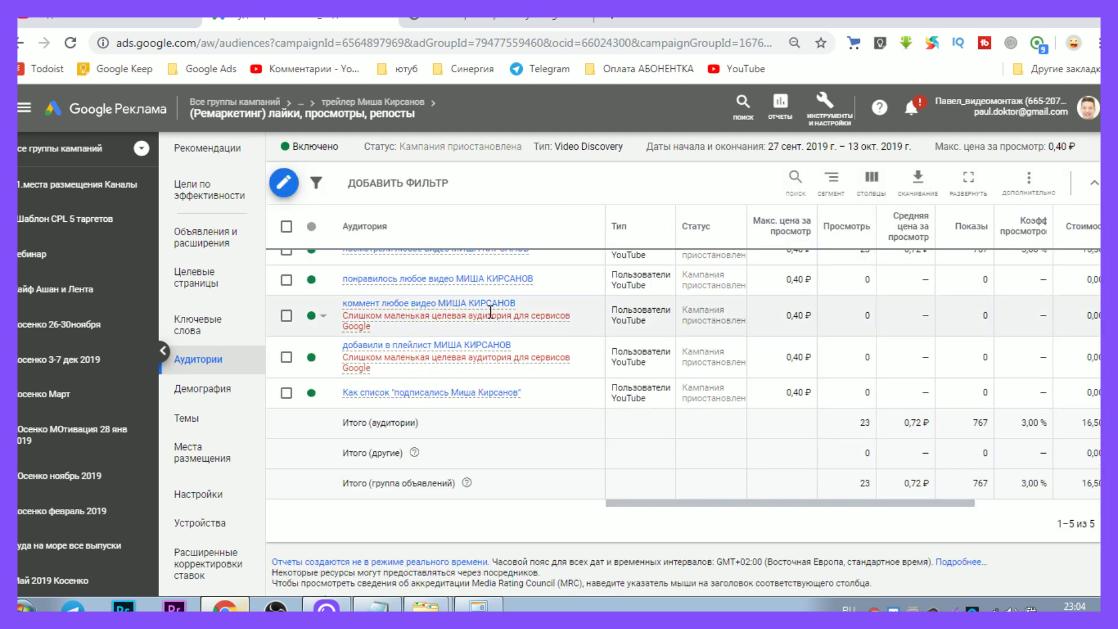
pyautogui.scroll(1, 491, 313)
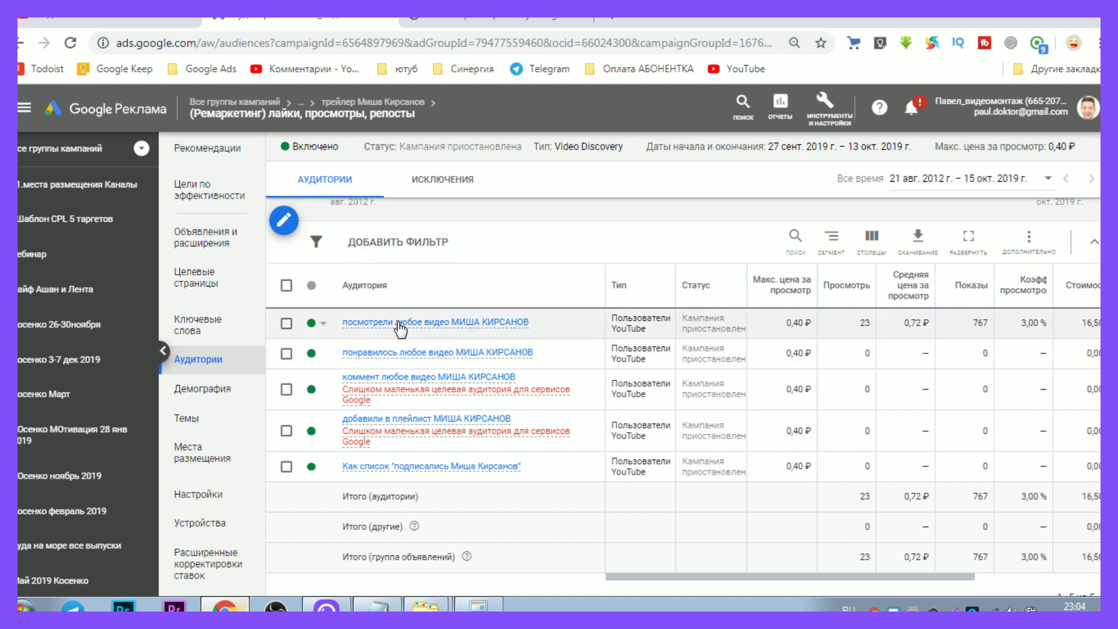
# Permanently delete the ad group's four original YouTube audiences: watched any video, liked any video, commented, and added to playlist.
pyautogui.click(286, 324)
pyautogui.click(286, 354)
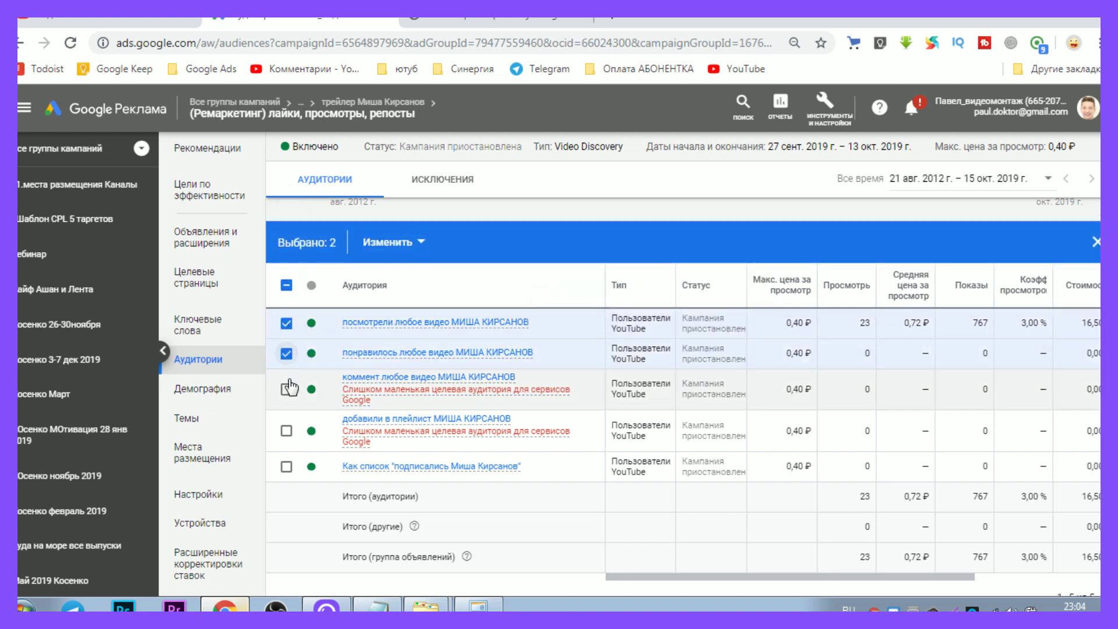
pyautogui.click(286, 432)
pyautogui.click(288, 389)
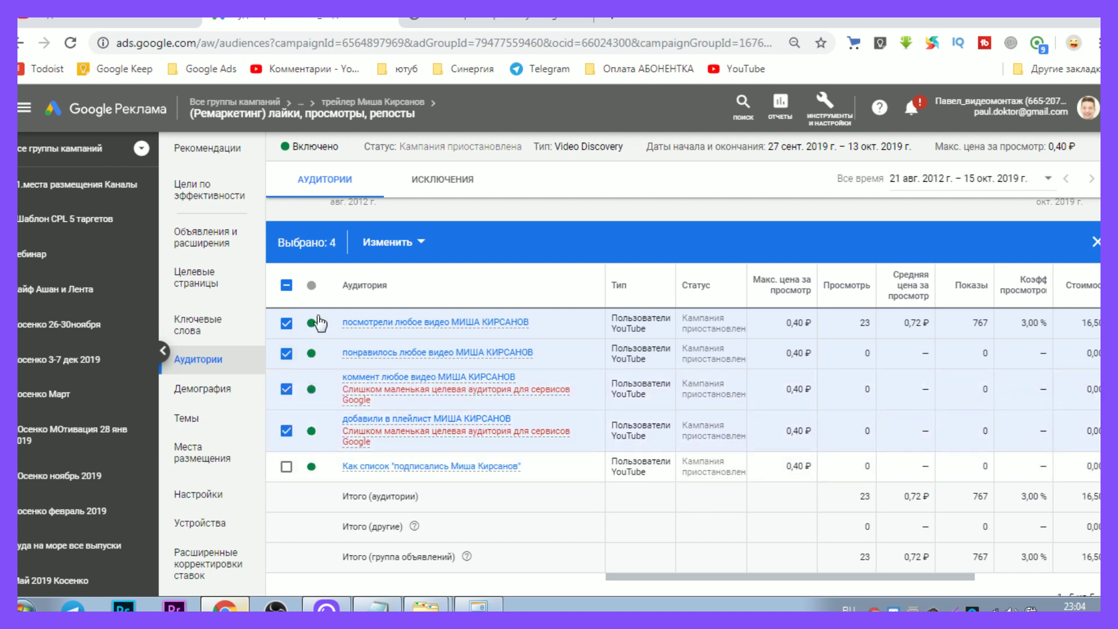
pyautogui.click(402, 242)
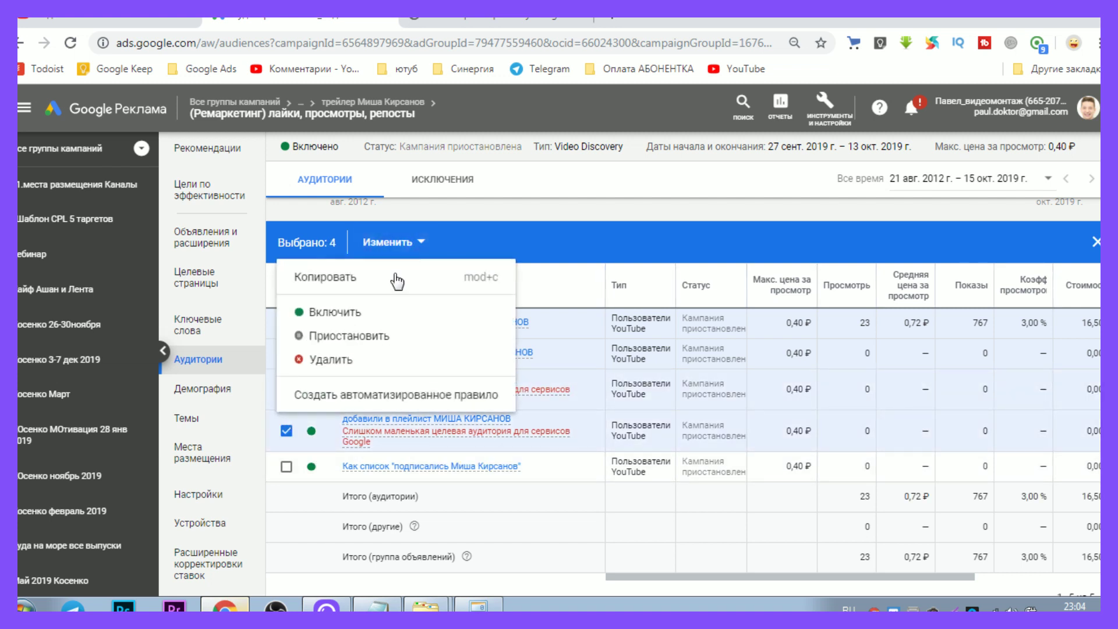
pyautogui.click(352, 360)
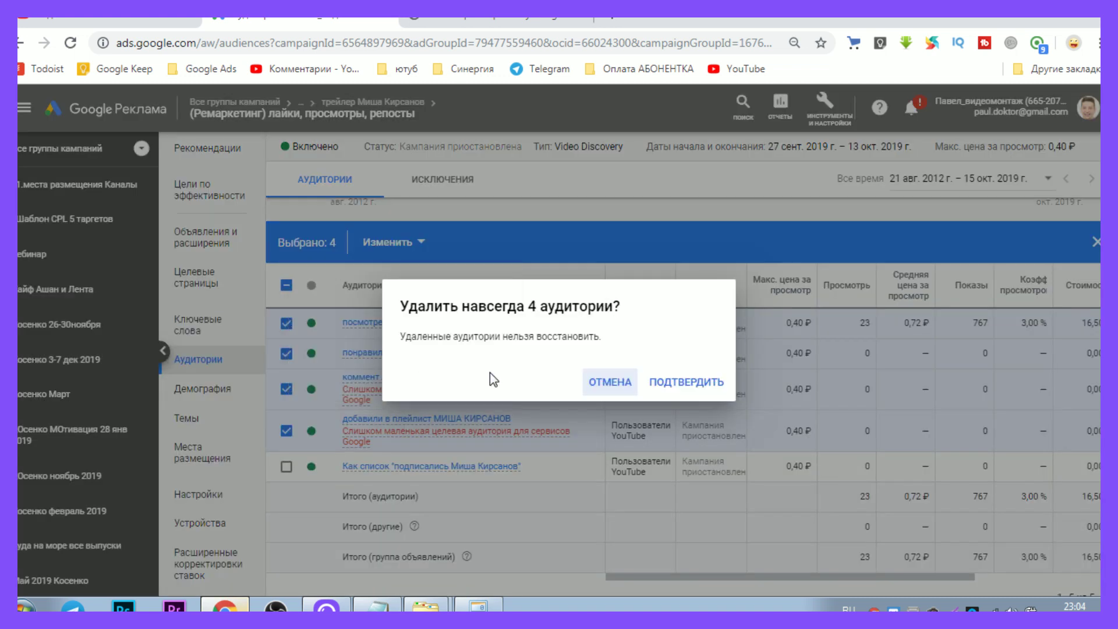
pyautogui.click(692, 383)
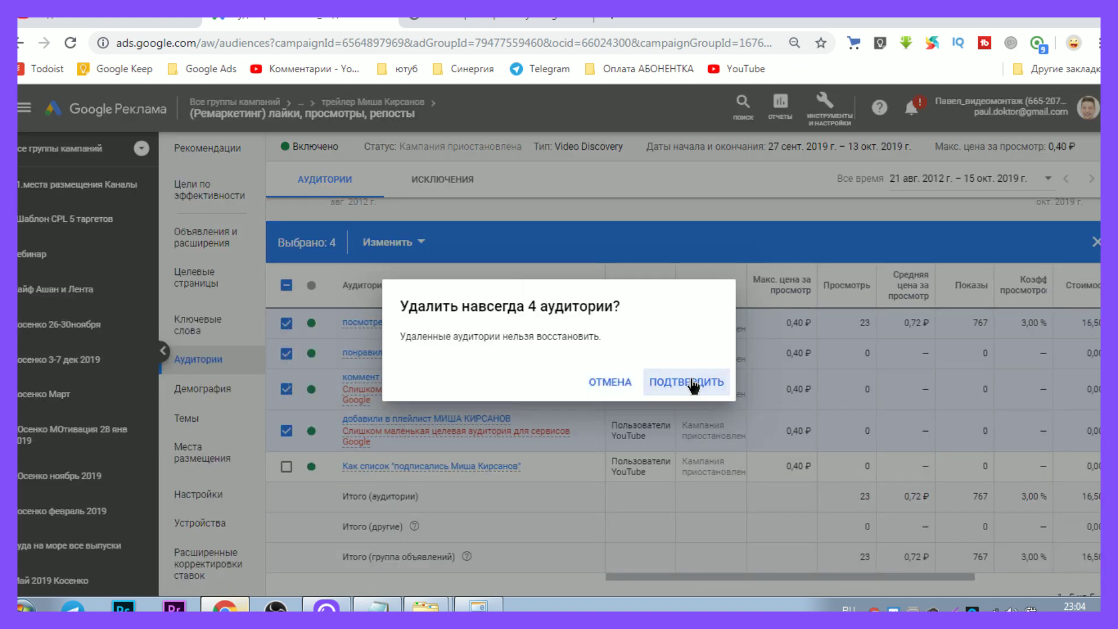
pyautogui.click(692, 384)
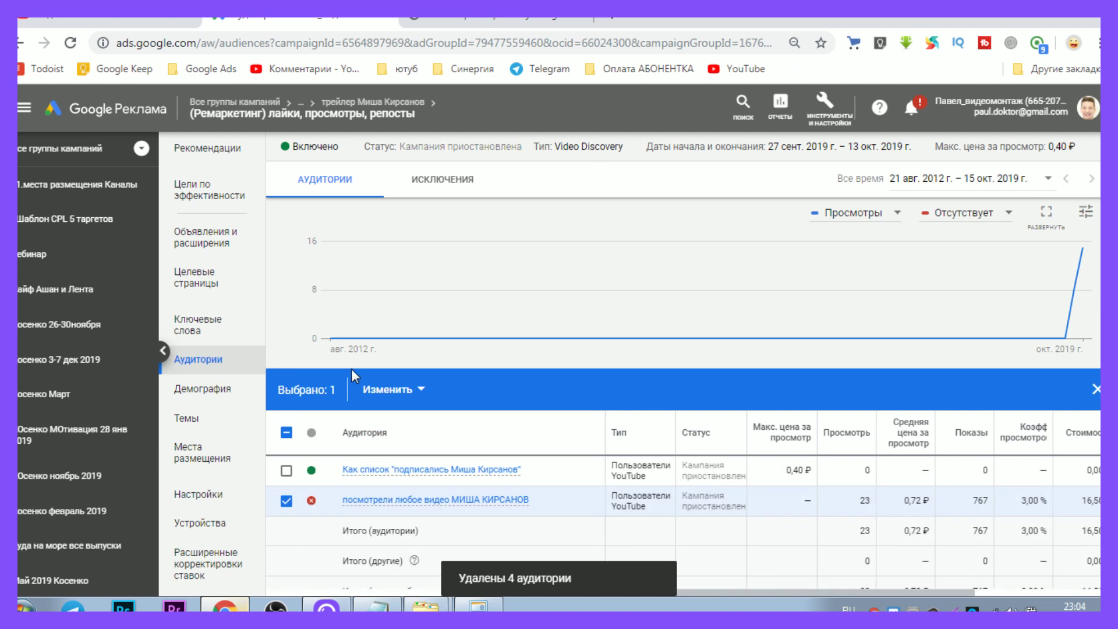
# Deselect the removed audience, open the ad group's audiences for editing and search for the channel's name.
pyautogui.moveTo(377, 428)
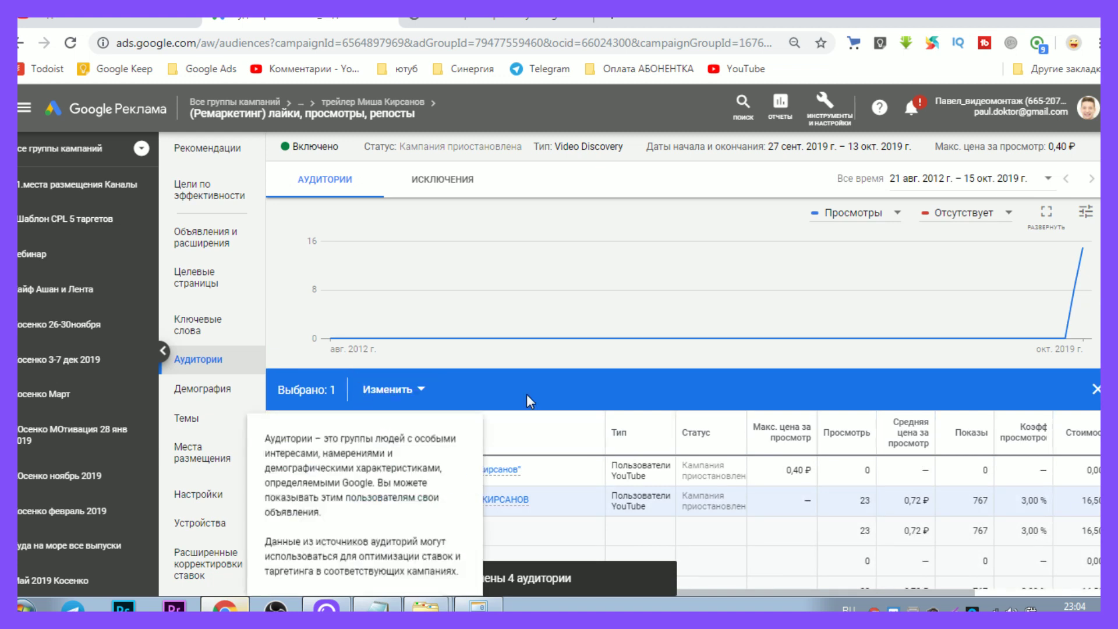
pyautogui.scroll(-1, 452, 306)
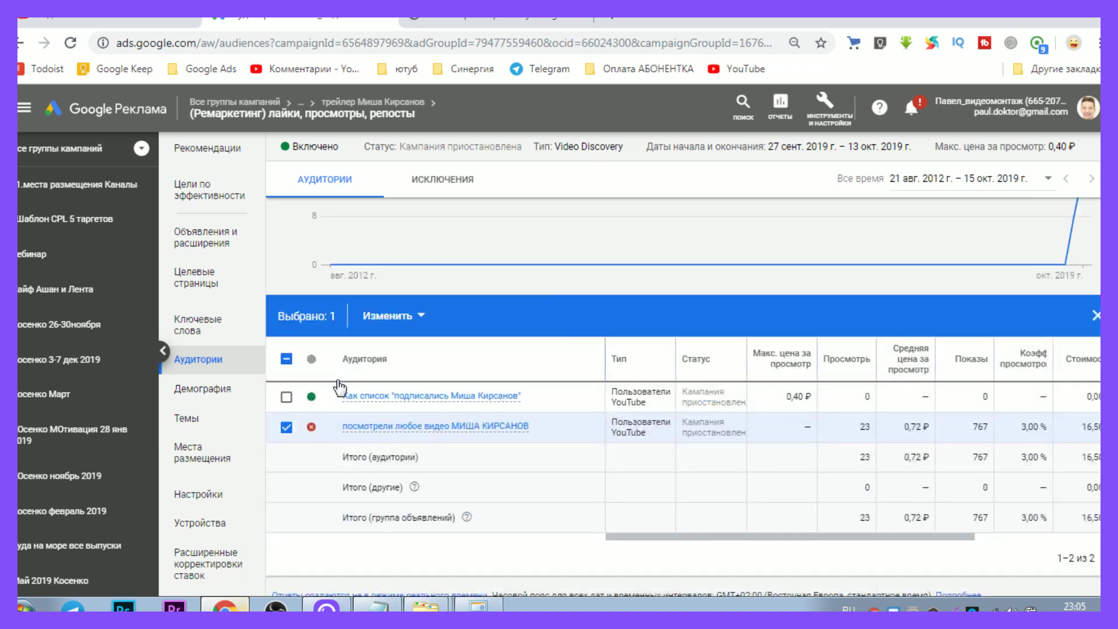
pyautogui.scroll(1, 335, 387)
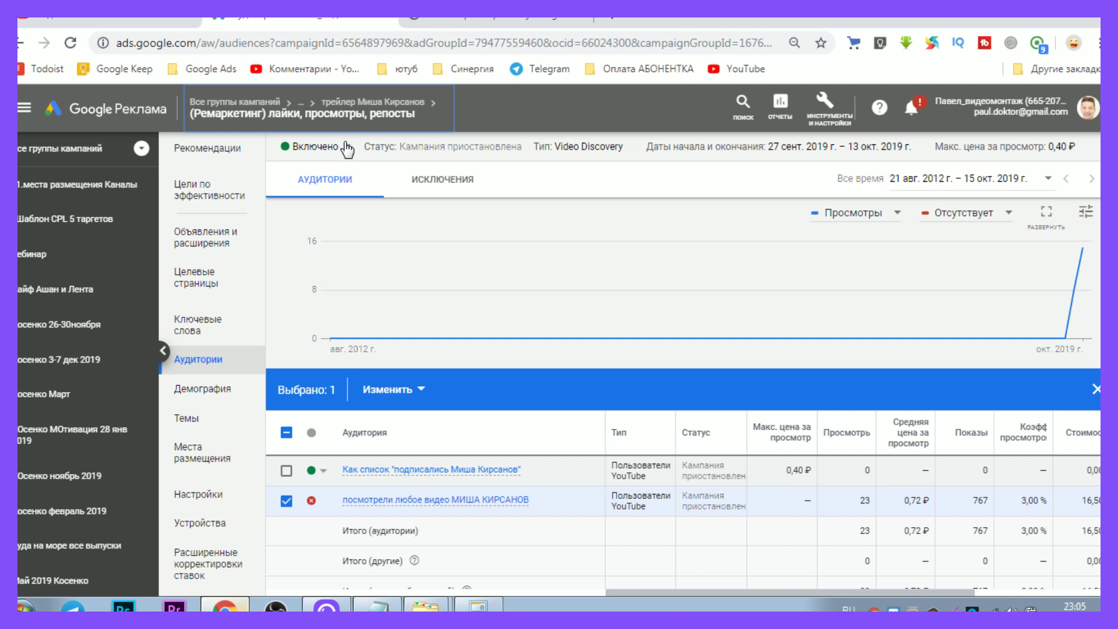
pyautogui.scroll(-2, 347, 332)
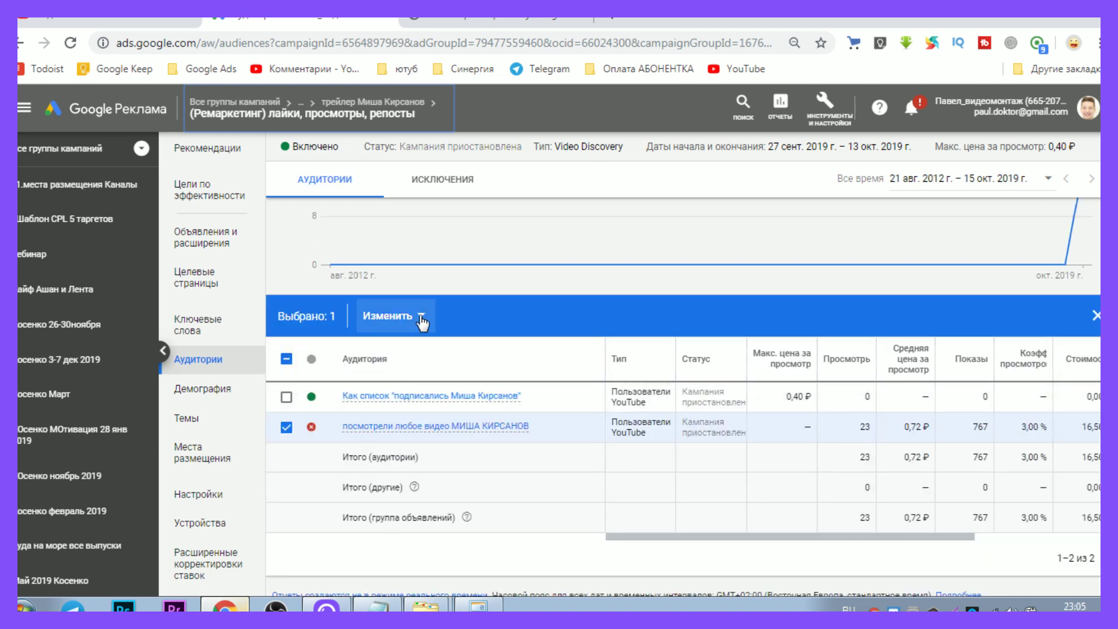
pyautogui.click(286, 428)
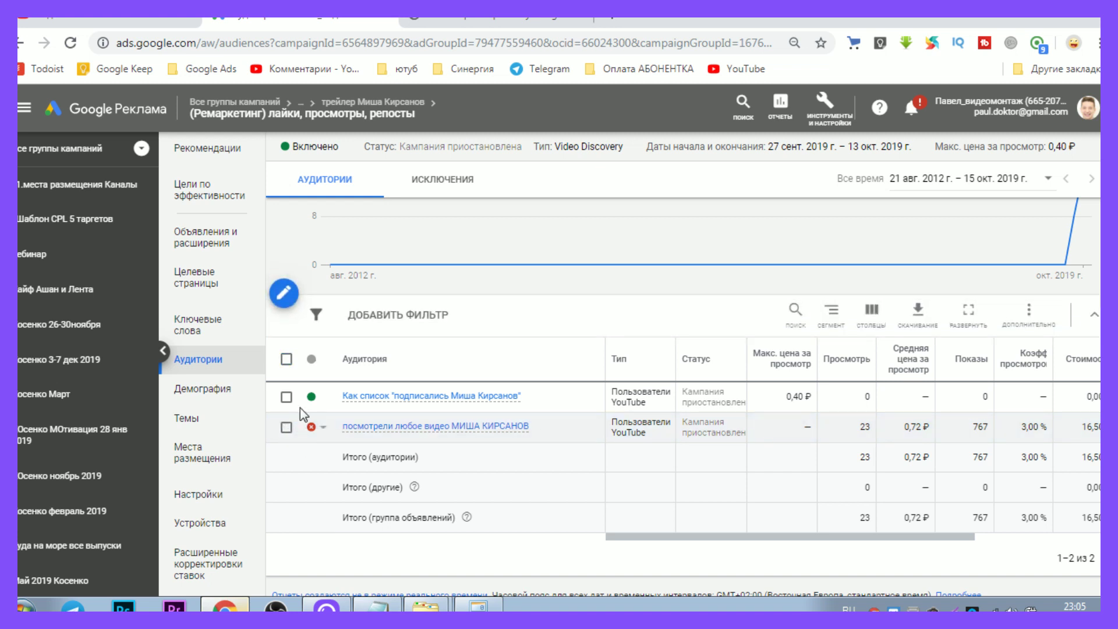
pyautogui.click(291, 299)
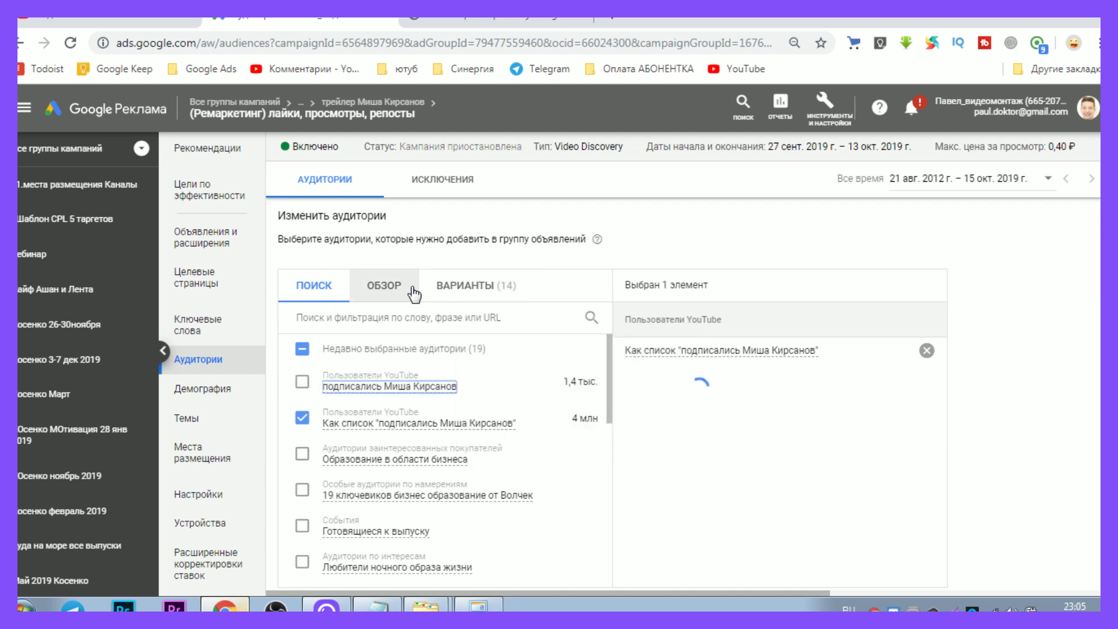
pyautogui.click(589, 324)
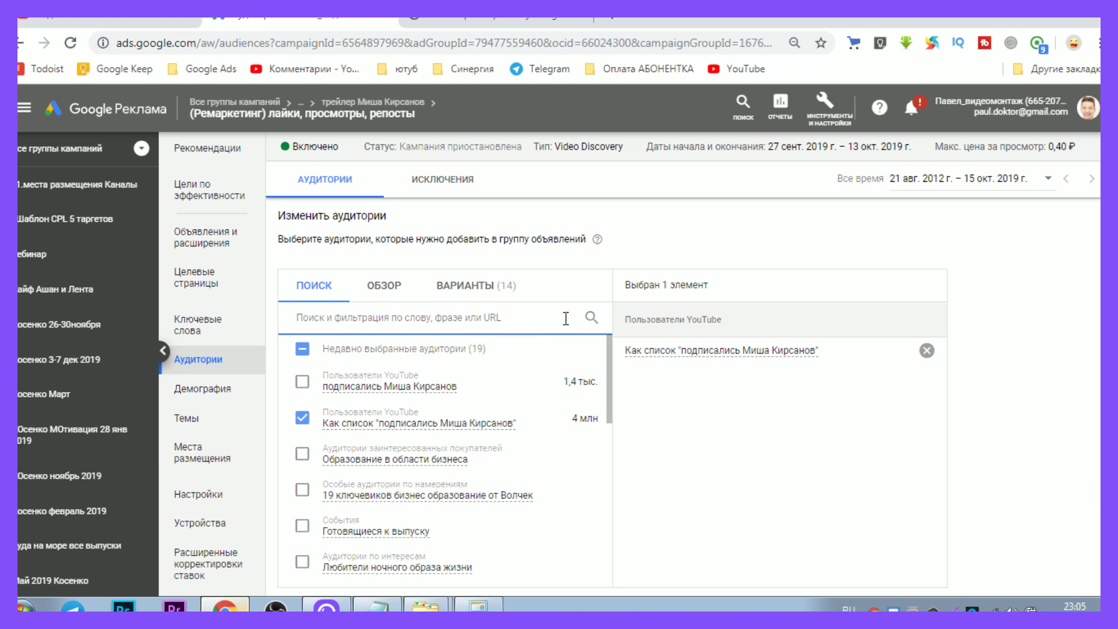
pyautogui.write('мт')
pyautogui.press('BackSpace')
pyautogui.write('и')
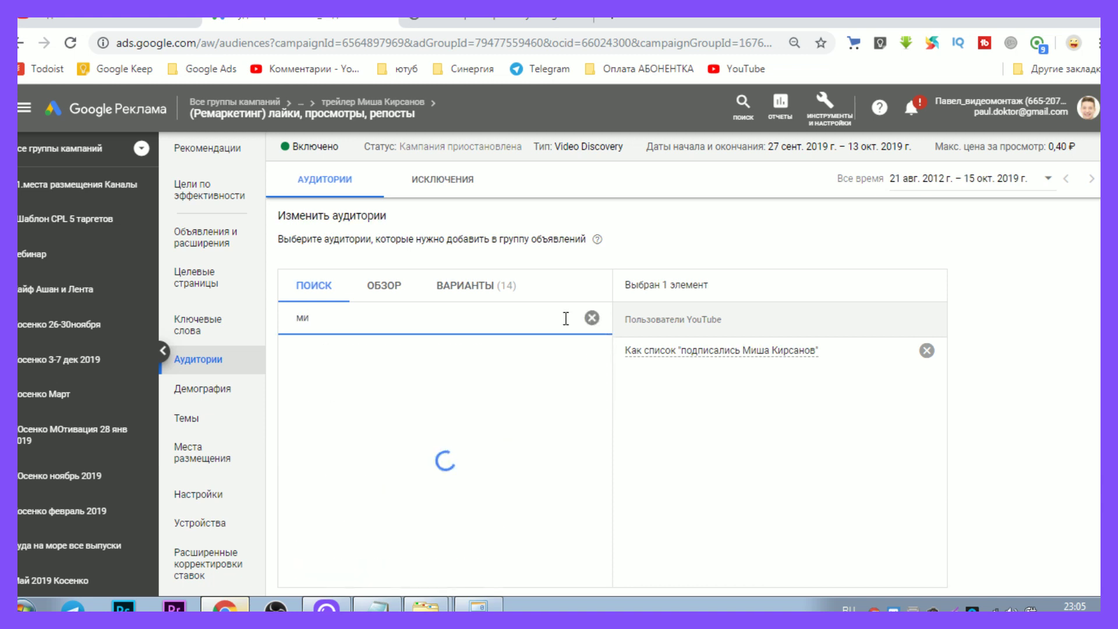
pyautogui.write('ша кирсанов')
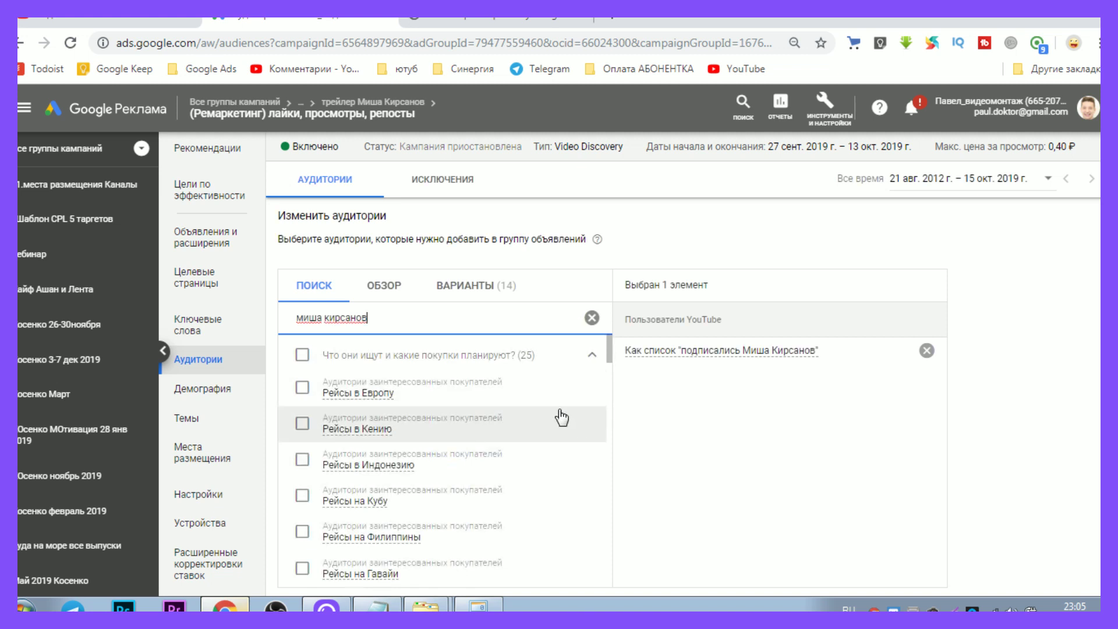
# Select the channel's "Как список" audiences for "добавили в плейлист", "посмотрели любое видео" and "понравилось любое видео".
pyautogui.scroll(-10, 531, 417)
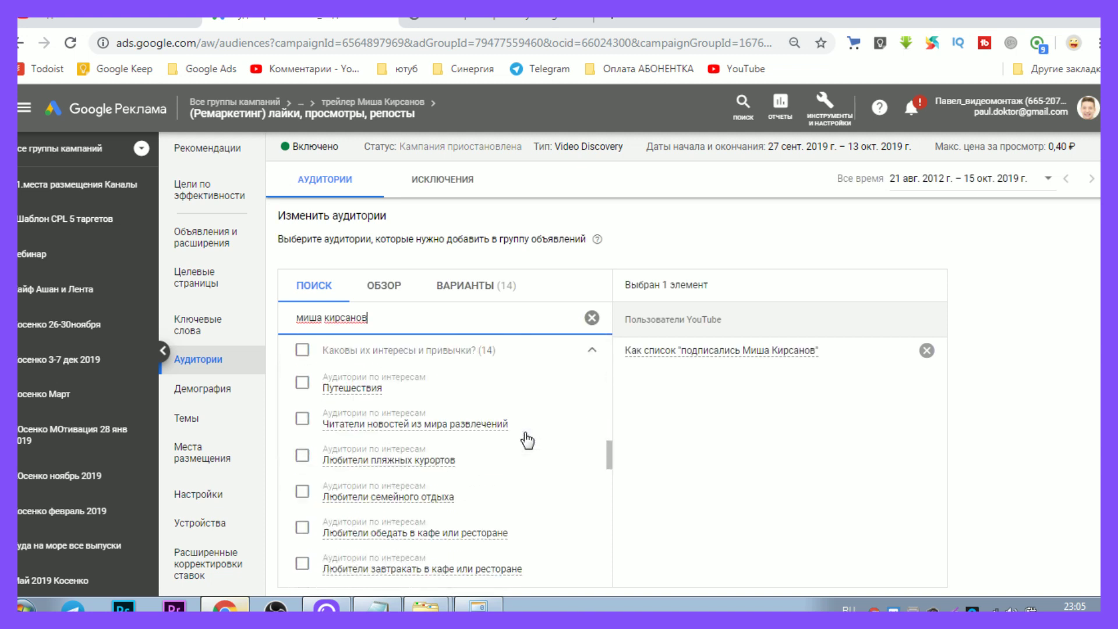
pyautogui.scroll(-10, 527, 441)
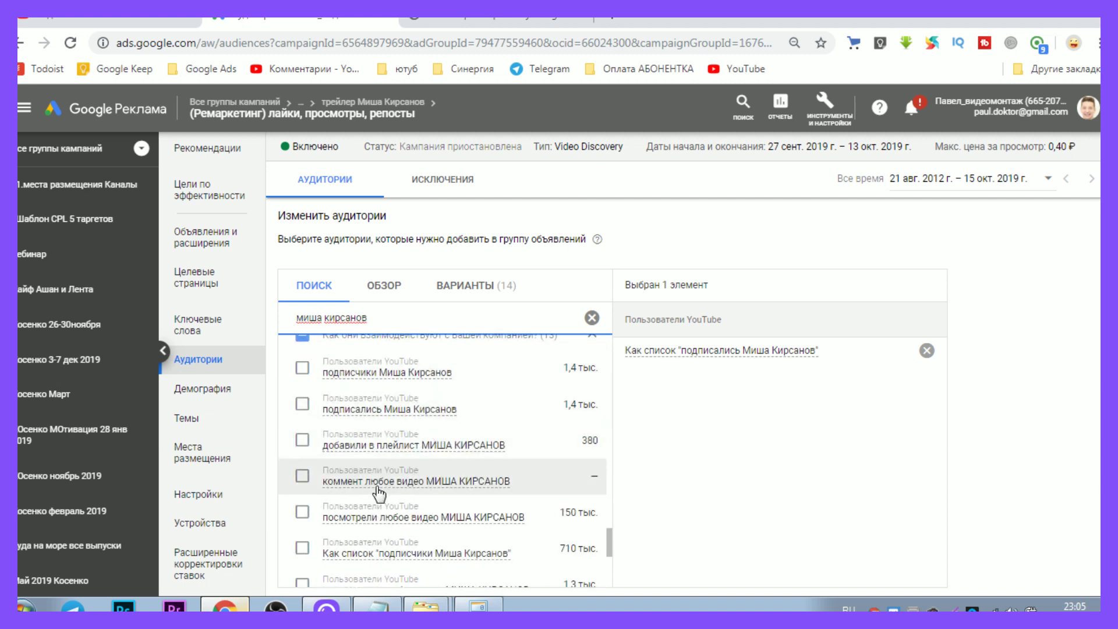
pyautogui.scroll(-1, 377, 494)
pyautogui.scroll(-2, 377, 494)
pyautogui.scroll(-2, 390, 460)
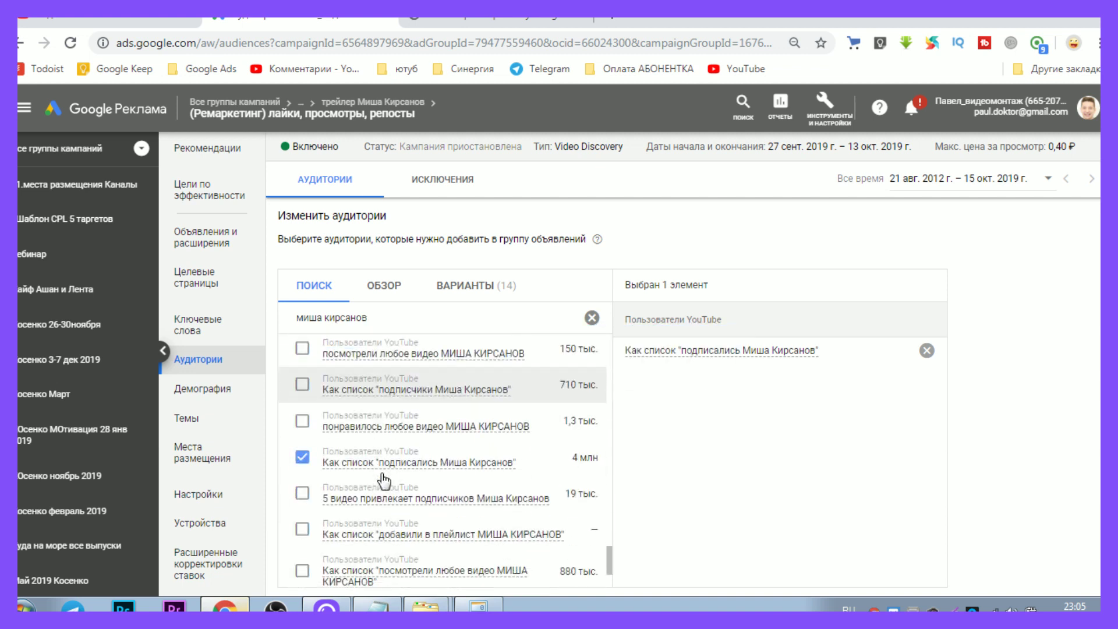
pyautogui.scroll(-2, 393, 454)
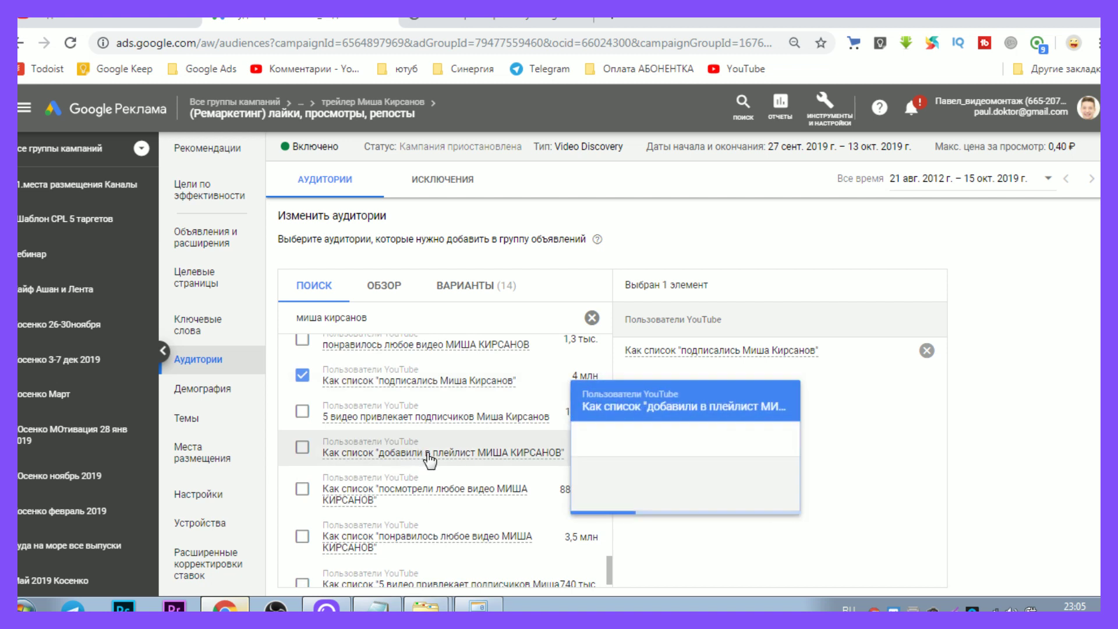
pyautogui.click(316, 461)
pyautogui.click(304, 448)
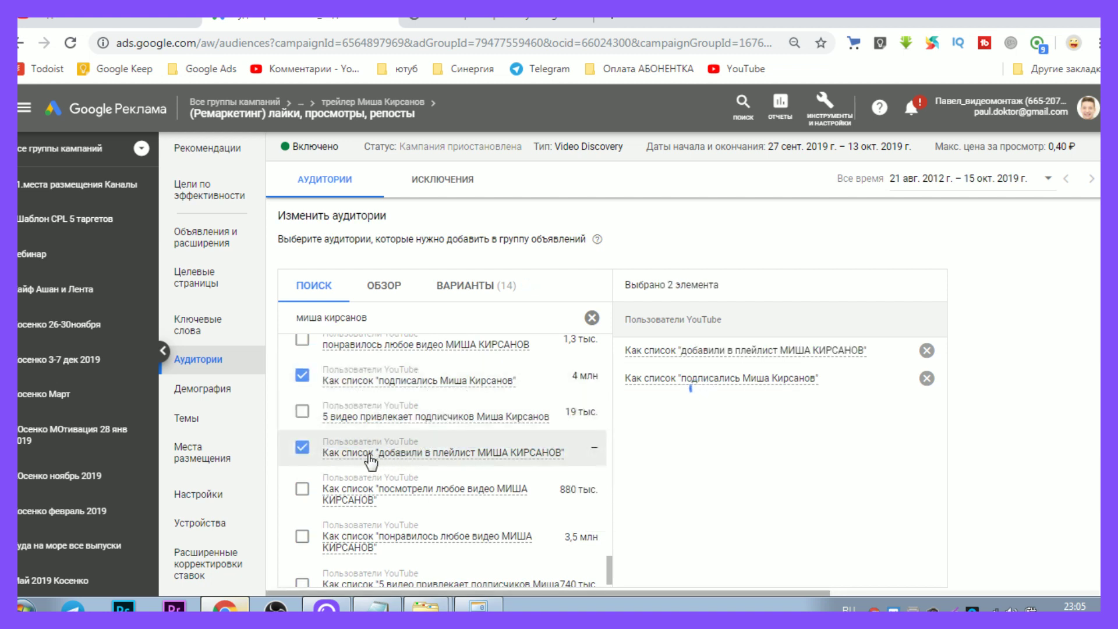
pyautogui.moveTo(412, 458)
pyautogui.scroll(-1, 456, 465)
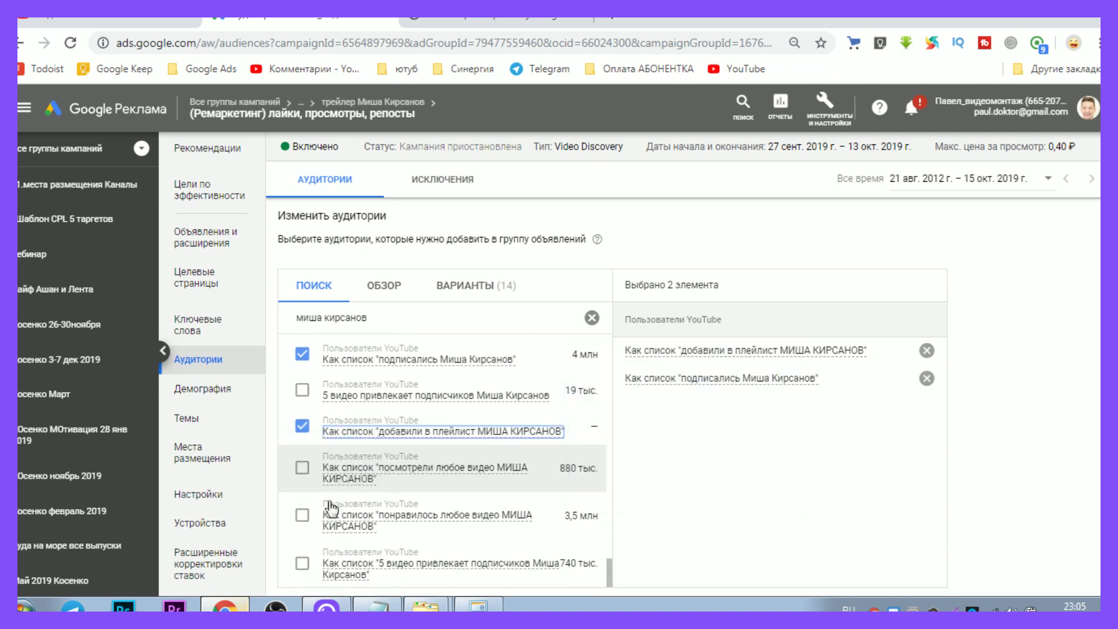
pyautogui.click(302, 468)
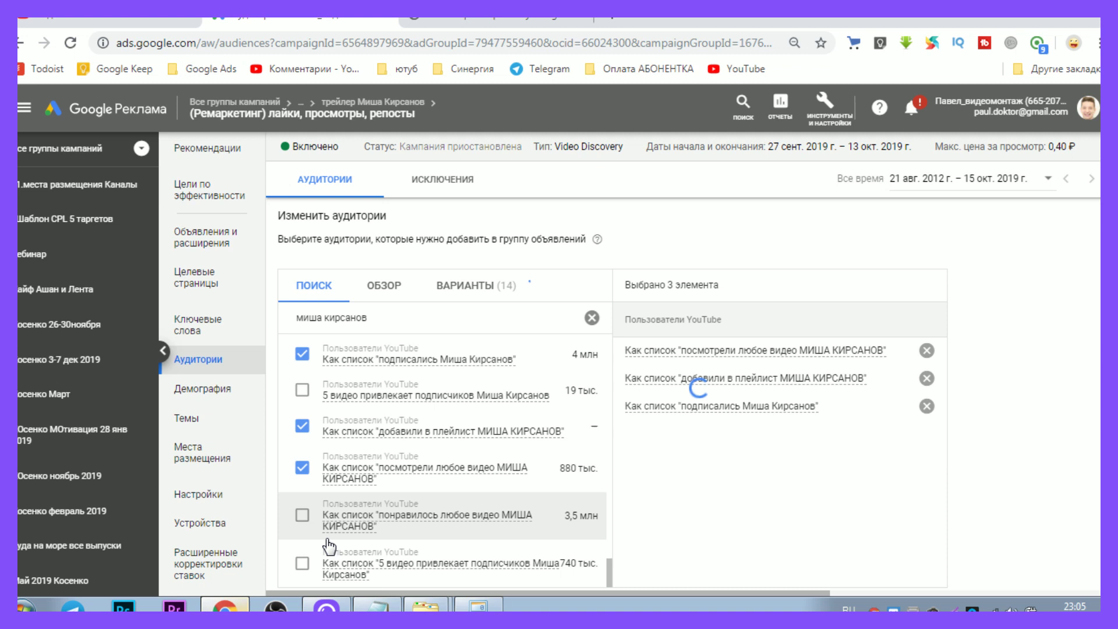
pyautogui.click(302, 518)
pyautogui.scroll(-3, 326, 531)
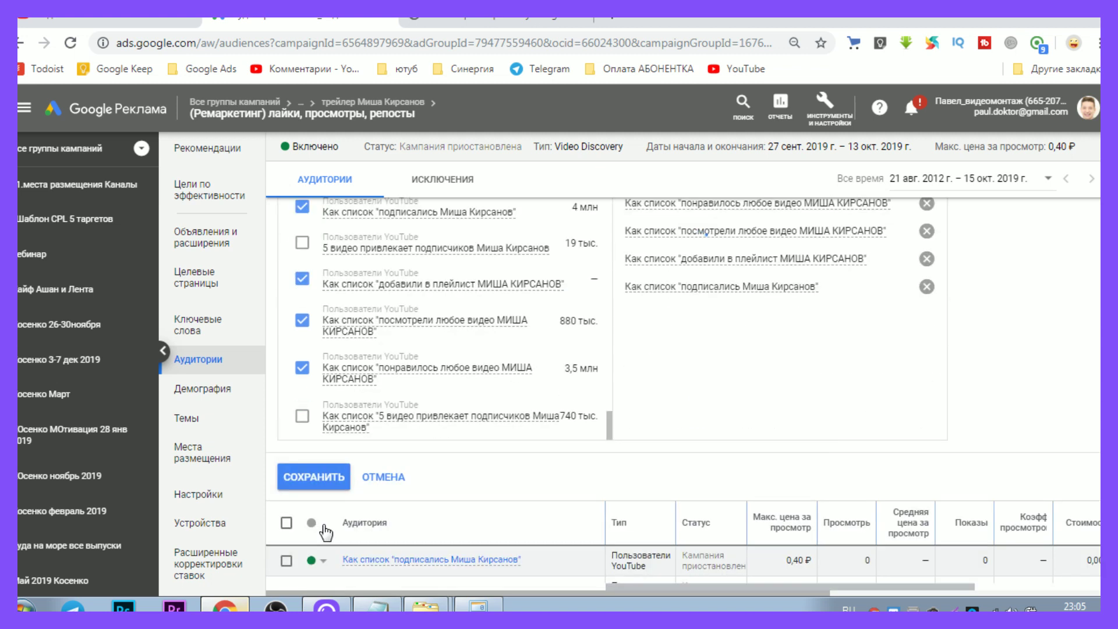
# Inspect the "Как список" audience for "5 видео привлекает подписчиков" and highlight "как список выполнен переход на страницу канала" in the checklist article.
pyautogui.moveTo(350, 430)
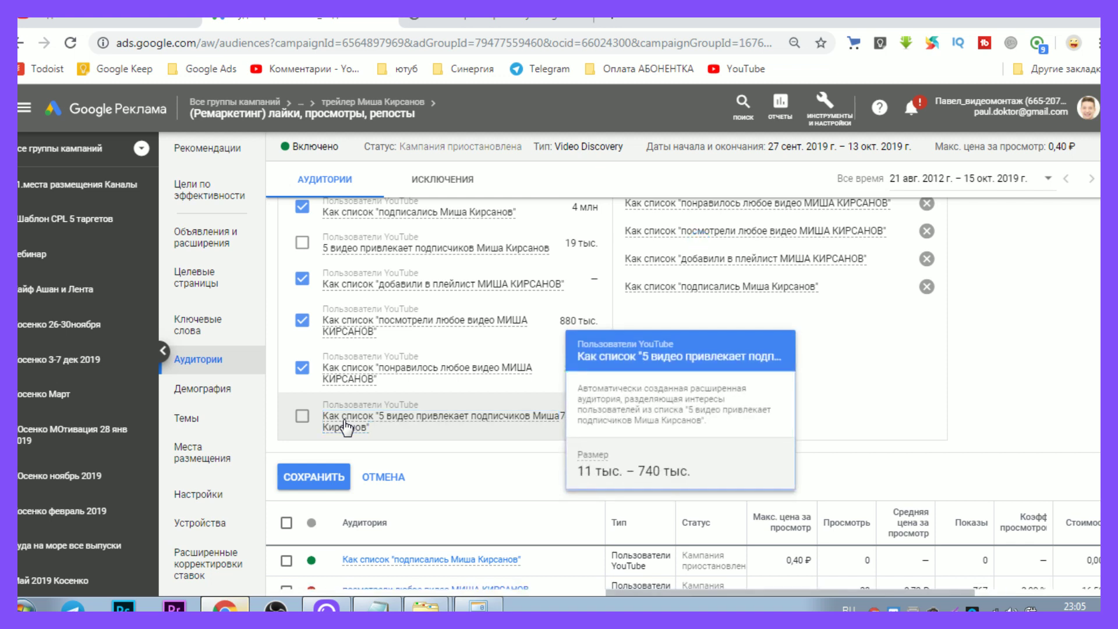
pyautogui.click(672, 375)
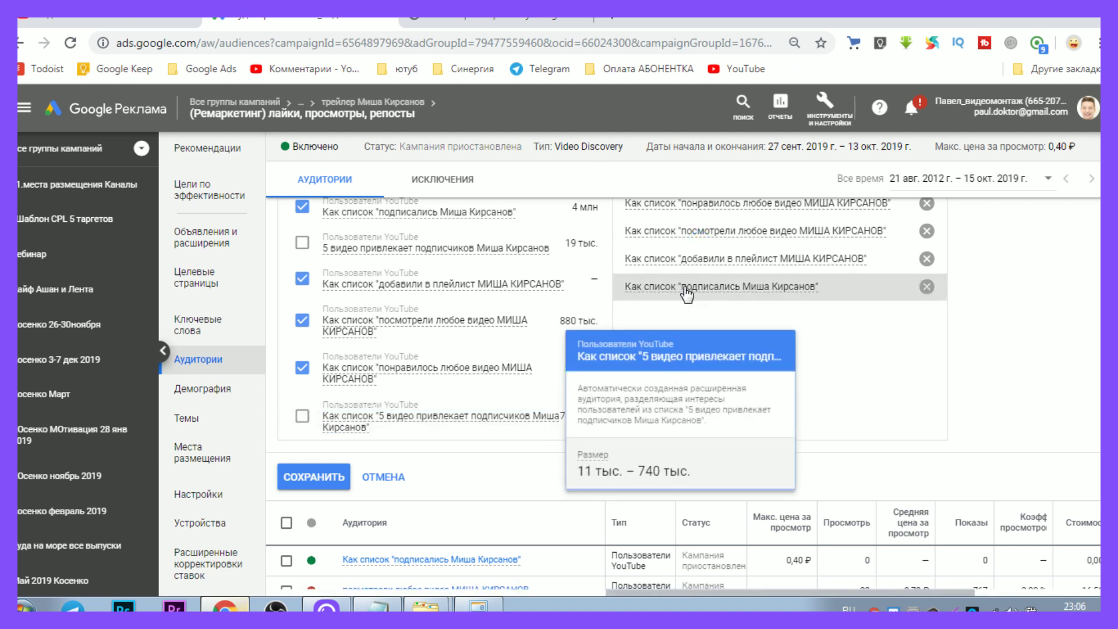
pyautogui.click(460, 21)
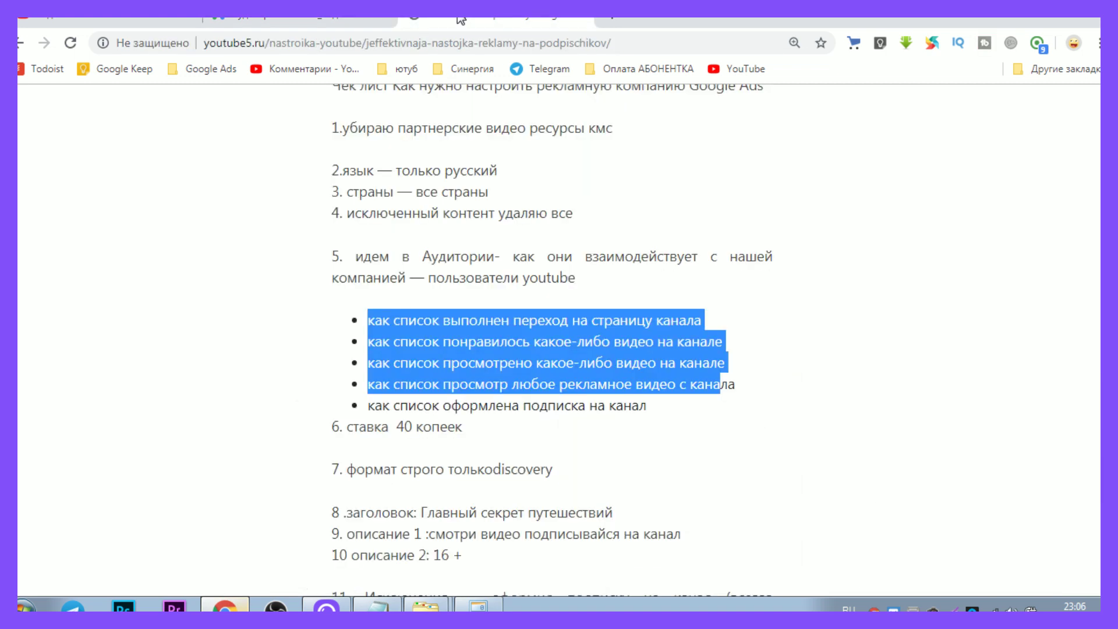
pyautogui.click(448, 402)
pyautogui.moveTo(451, 385); pyautogui.dragTo(571, 386)
pyautogui.moveTo(483, 363); pyautogui.dragTo(459, 342)
pyautogui.click(466, 323)
pyautogui.moveTo(699, 322); pyautogui.dragTo(376, 320)
pyautogui.rightClick(409, 320)
pyautogui.click(442, 333)
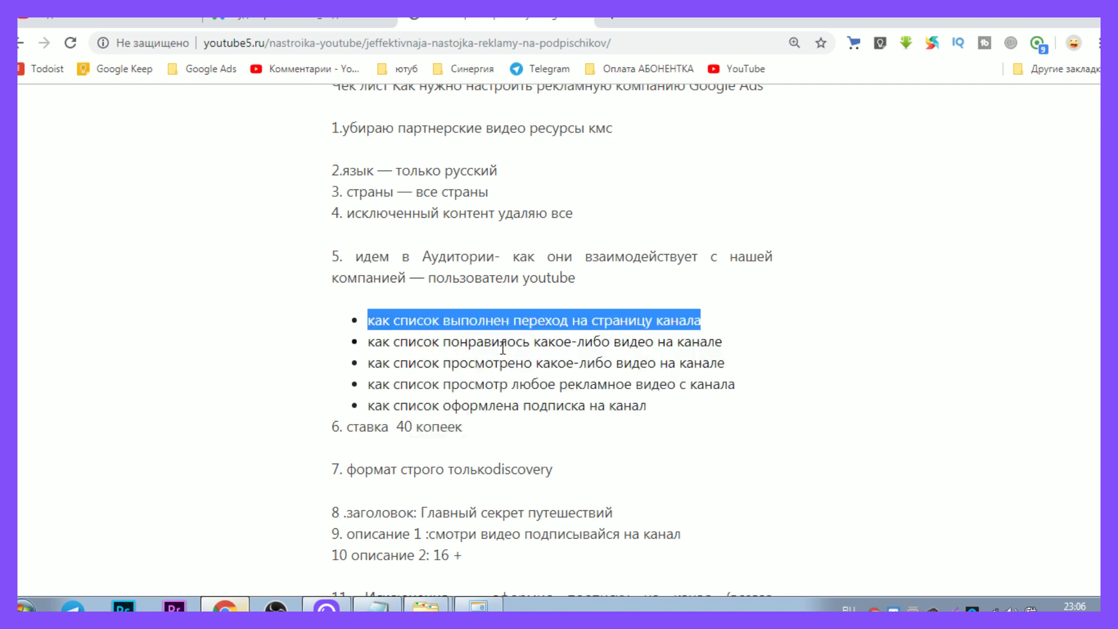
# Compare the selected audiences in Google Ads with the checklist article, highlighting "выполнен переход на страницу канала" in its first audience bullet.
pyautogui.click(300, 23)
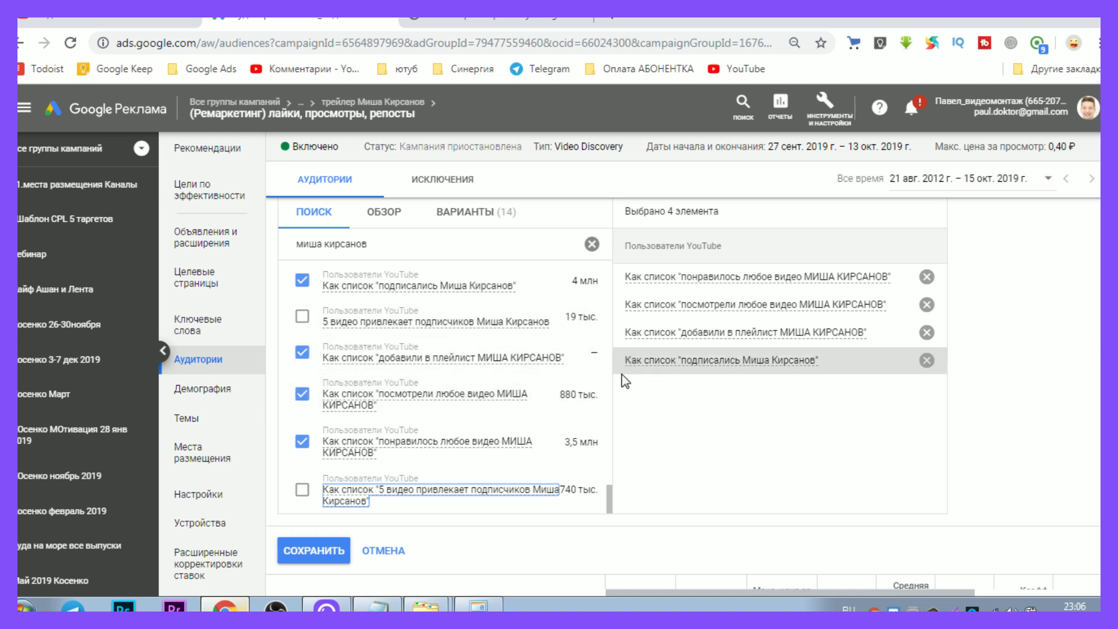
pyautogui.click(465, 17)
pyautogui.click(478, 336)
pyautogui.moveTo(447, 324); pyautogui.dragTo(699, 320)
pyautogui.rightClick(692, 320)
pyautogui.click(723, 325)
# Return to Google Ads, look through the matching audiences and save the ad group's updated audience selection.
pyautogui.click(291, 22)
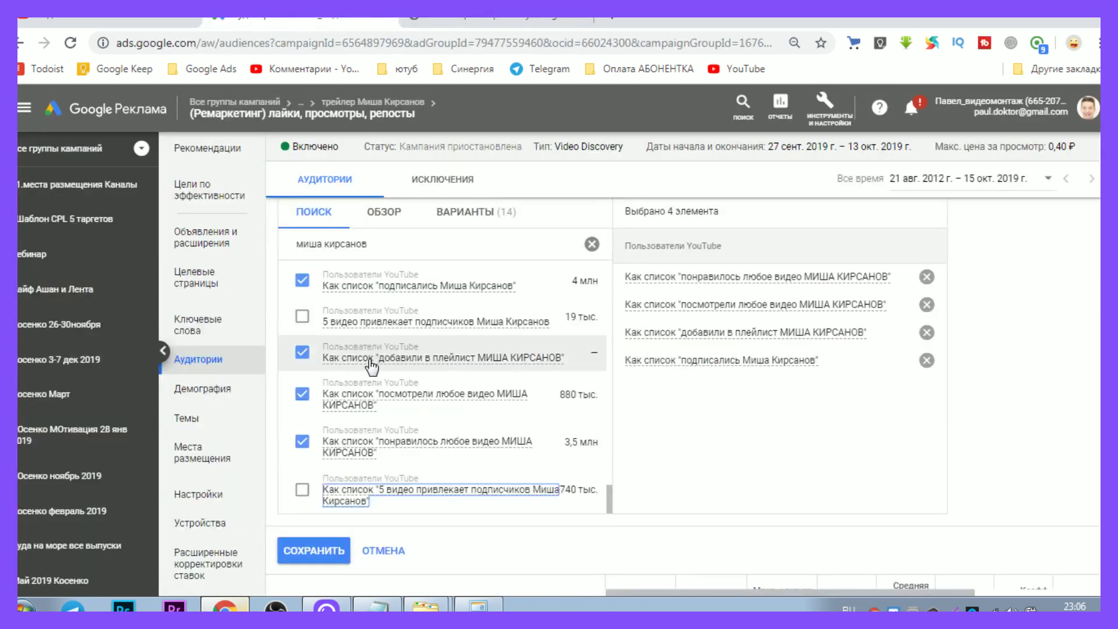
pyautogui.scroll(5, 373, 396)
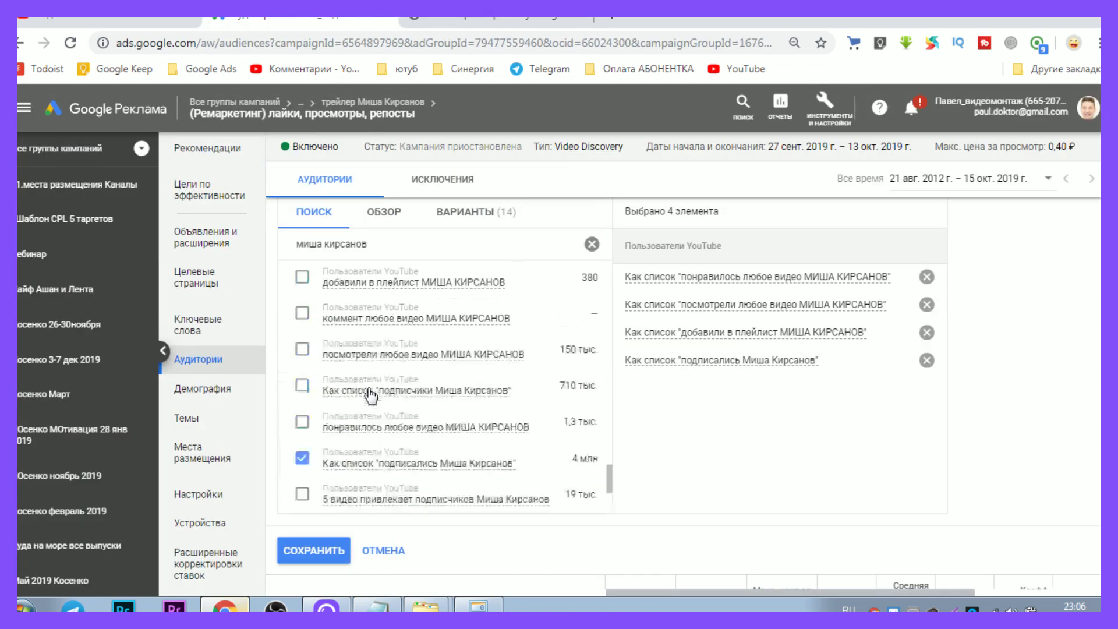
pyautogui.click(326, 553)
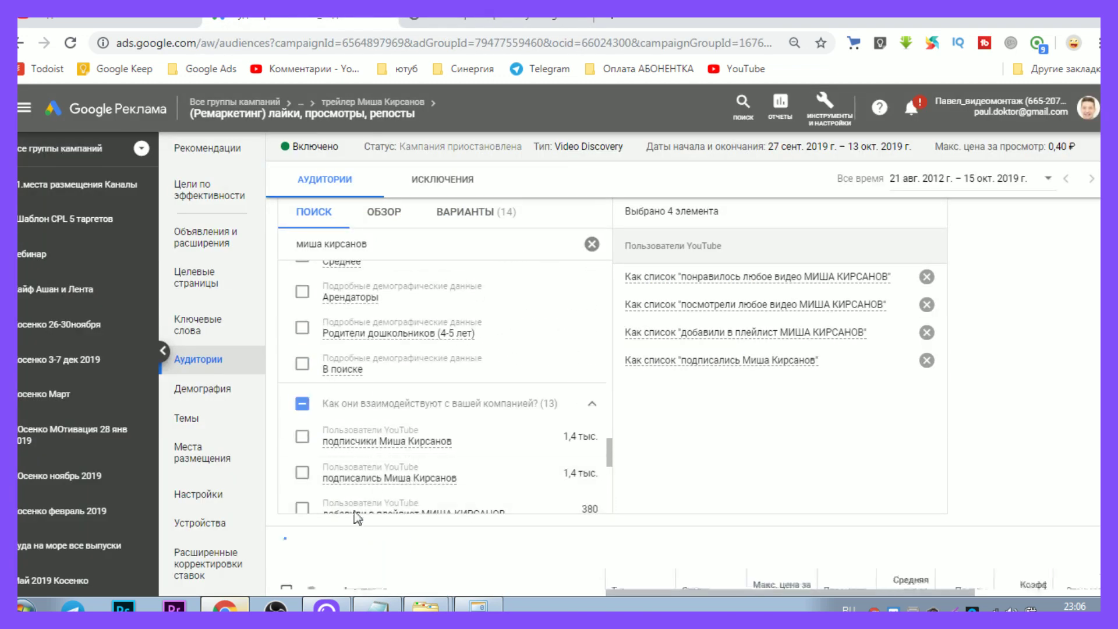
# Check the ad group's audience exclusions, and review its saved list of targeted "Как список" audiences.
pyautogui.click(440, 193)
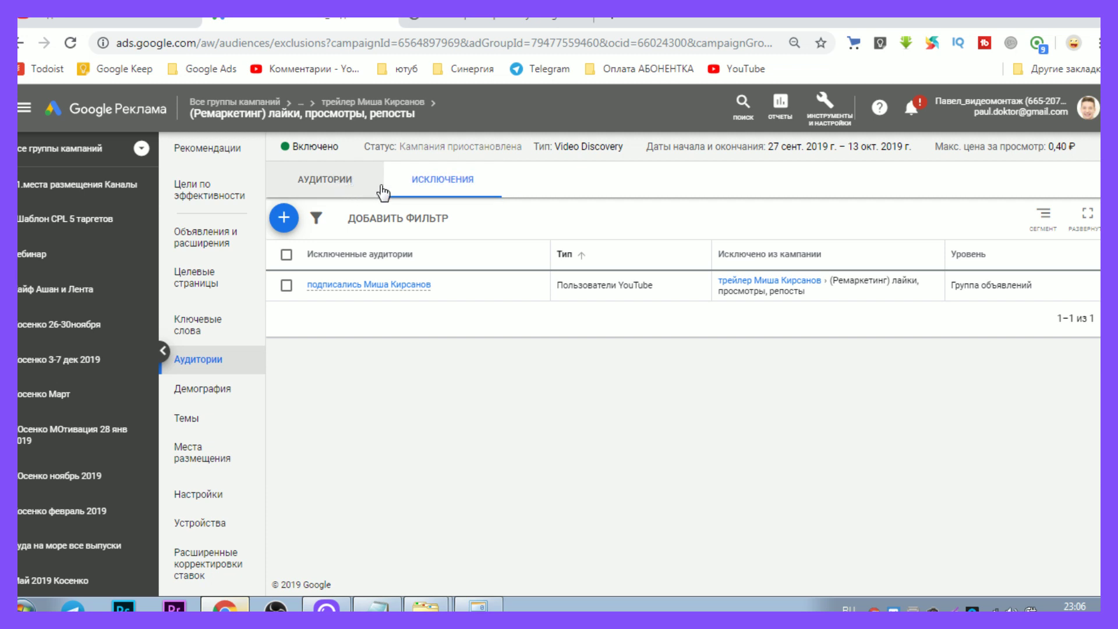
pyautogui.click(439, 187)
pyautogui.click(351, 191)
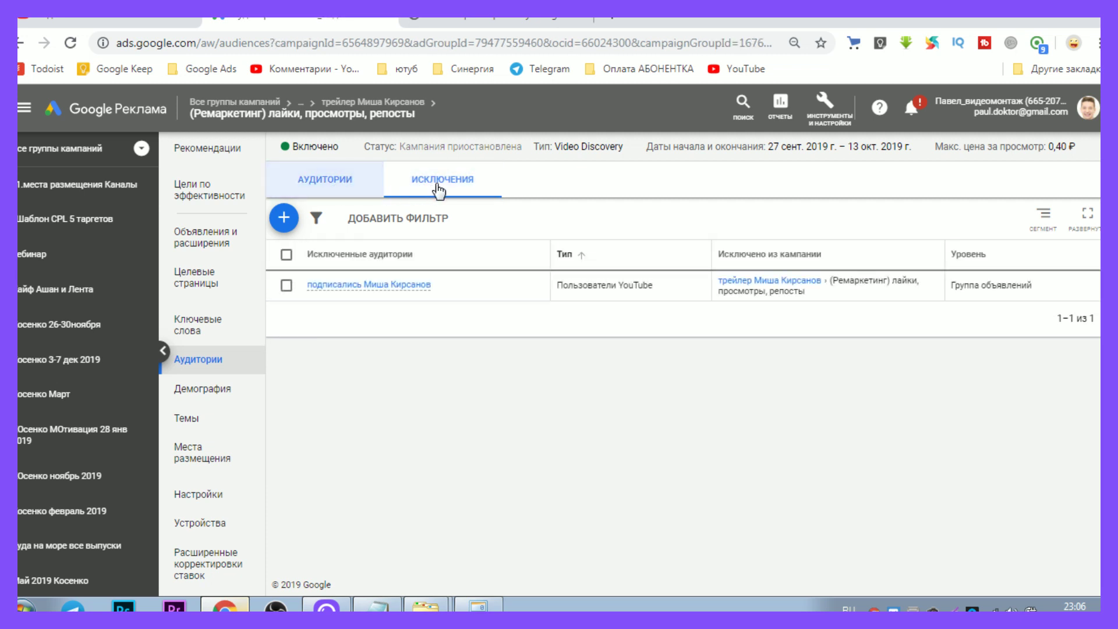
pyautogui.scroll(-4, 384, 441)
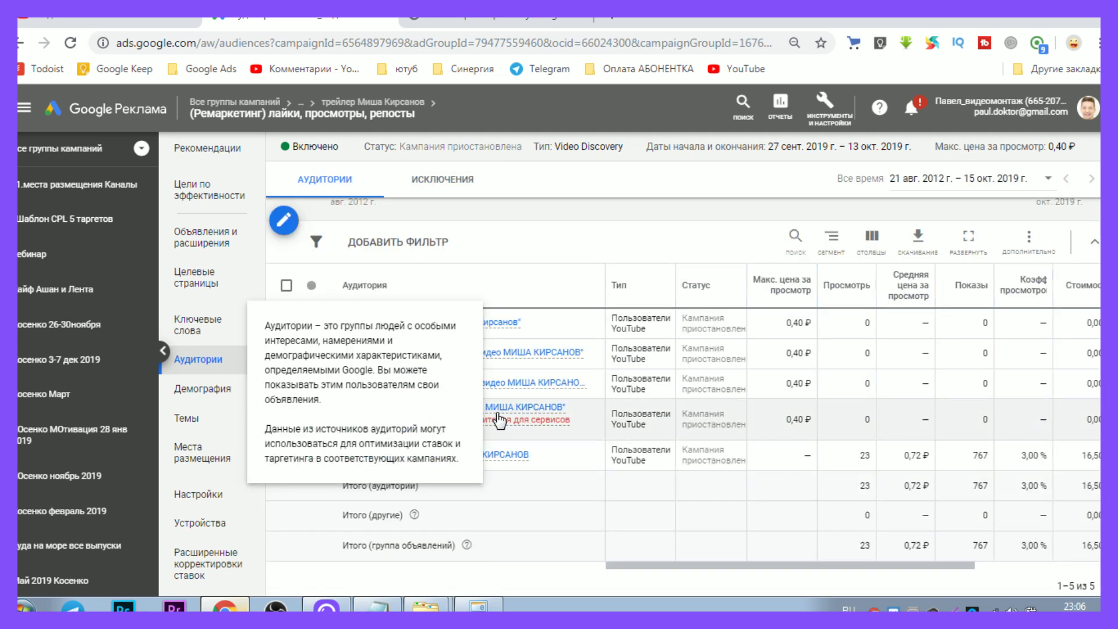
pyautogui.scroll(4, 615, 472)
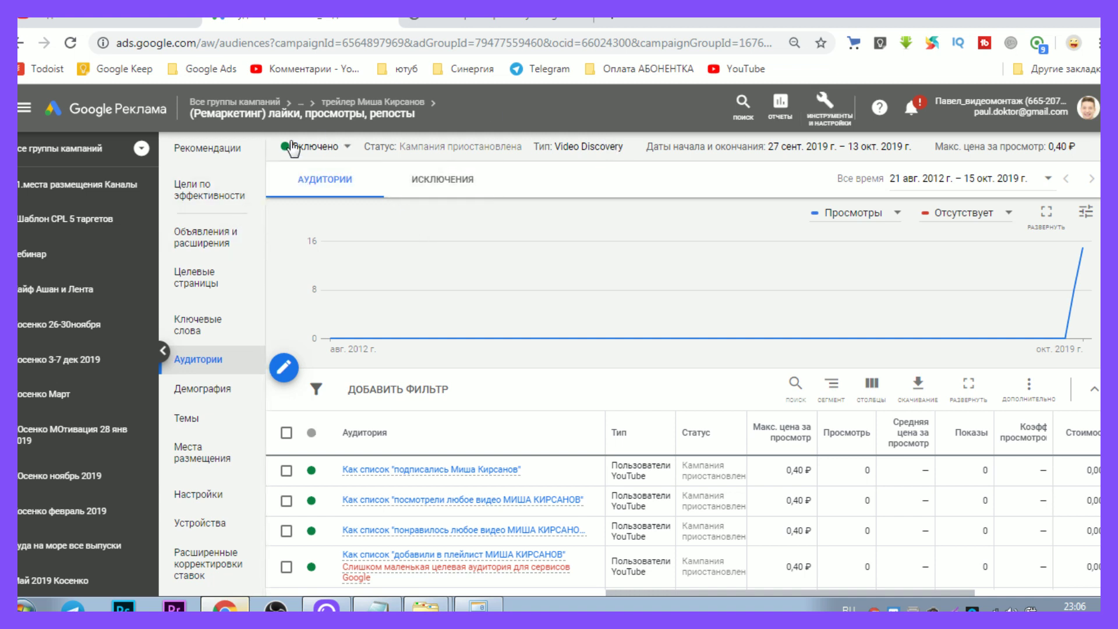
# Open the audience manager, look through the existing remarketing lists and start a new YouTube users audience.
pyautogui.click(835, 112)
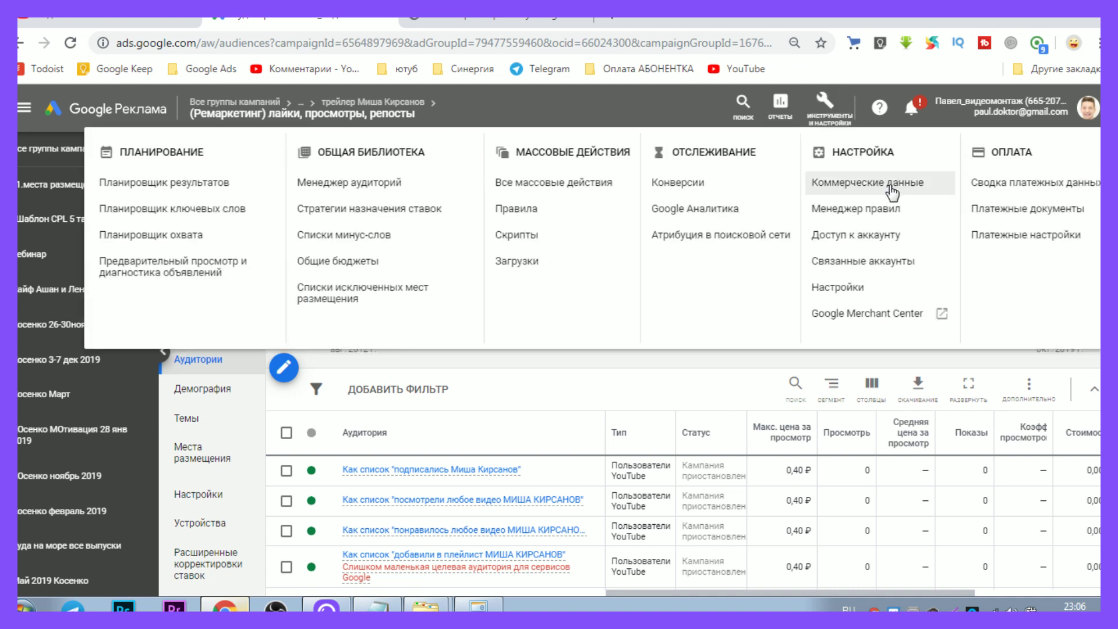
pyautogui.click(330, 188)
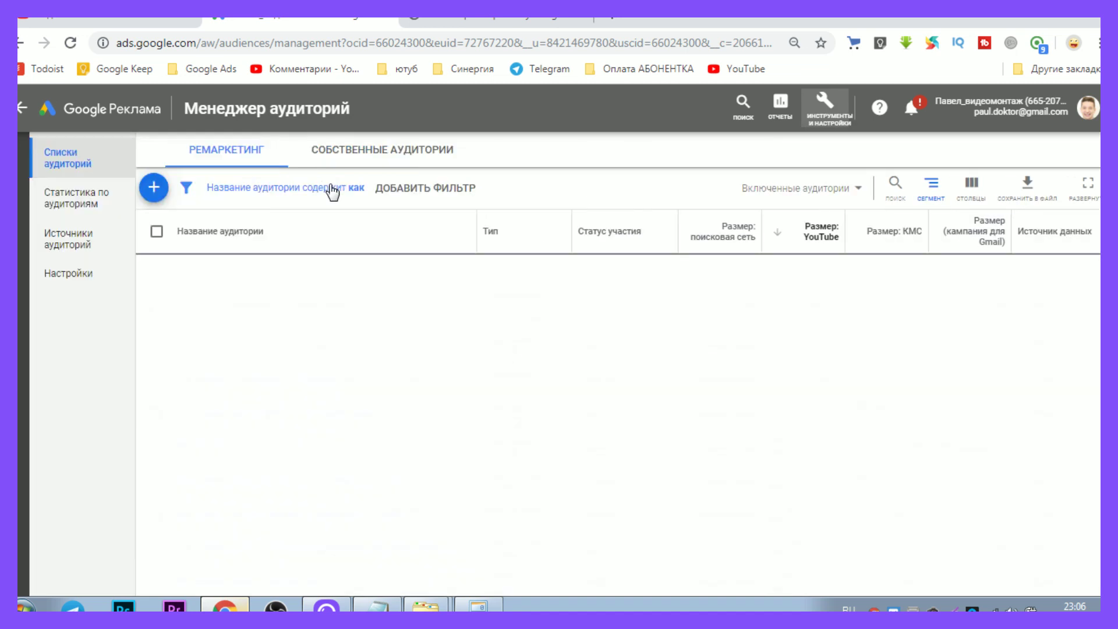
pyautogui.scroll(-3, 201, 302)
pyautogui.scroll(1, 116, 262)
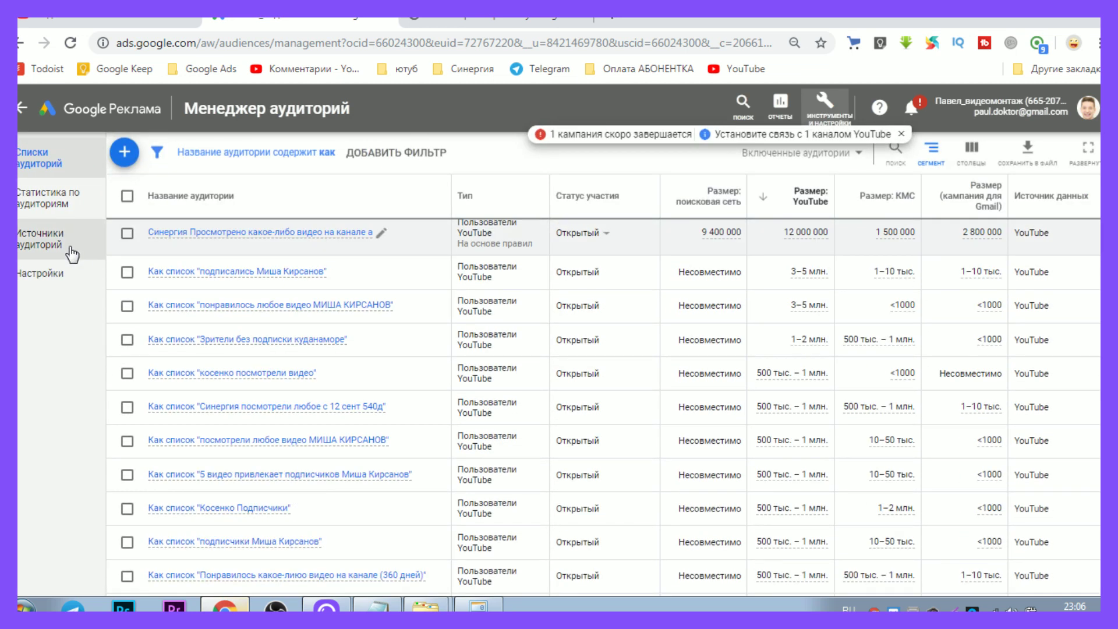
pyautogui.scroll(-10, 266, 412)
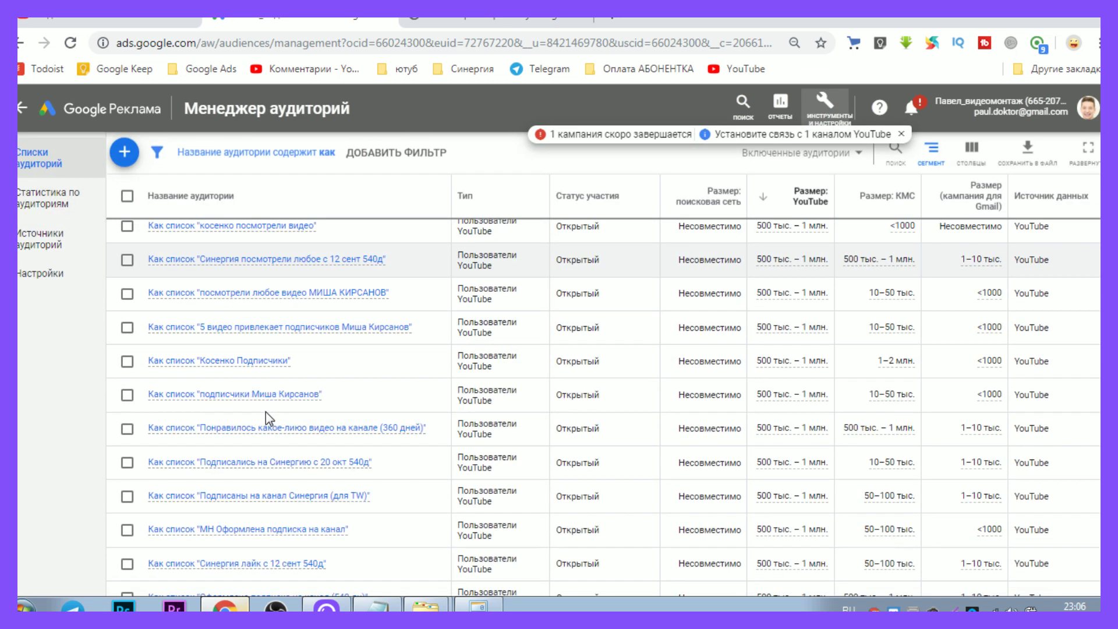
pyautogui.click(126, 162)
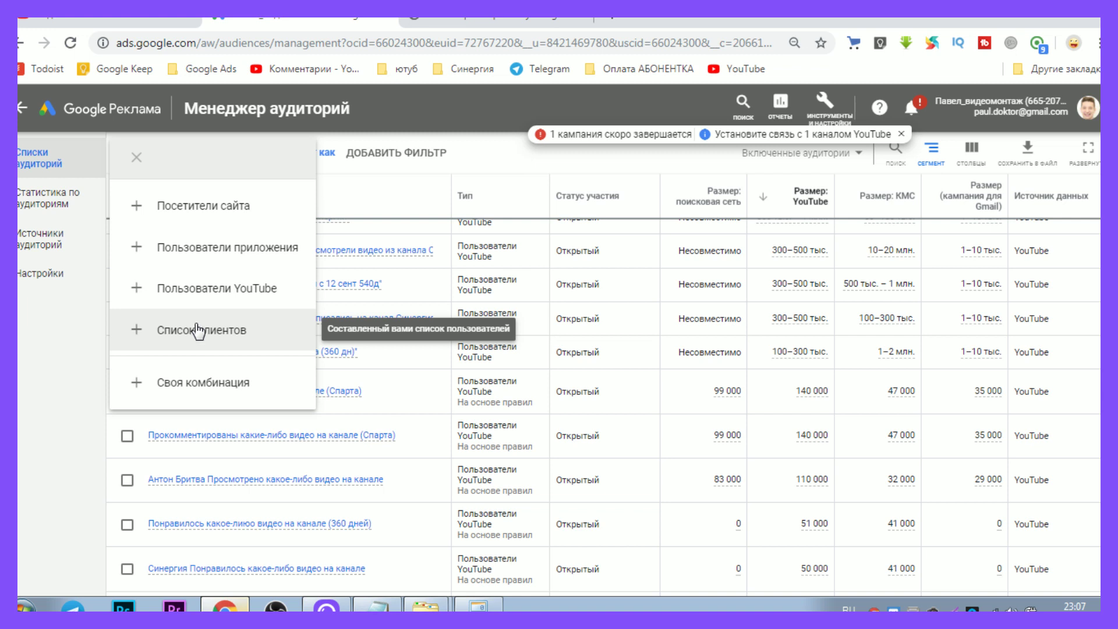
pyautogui.click(203, 289)
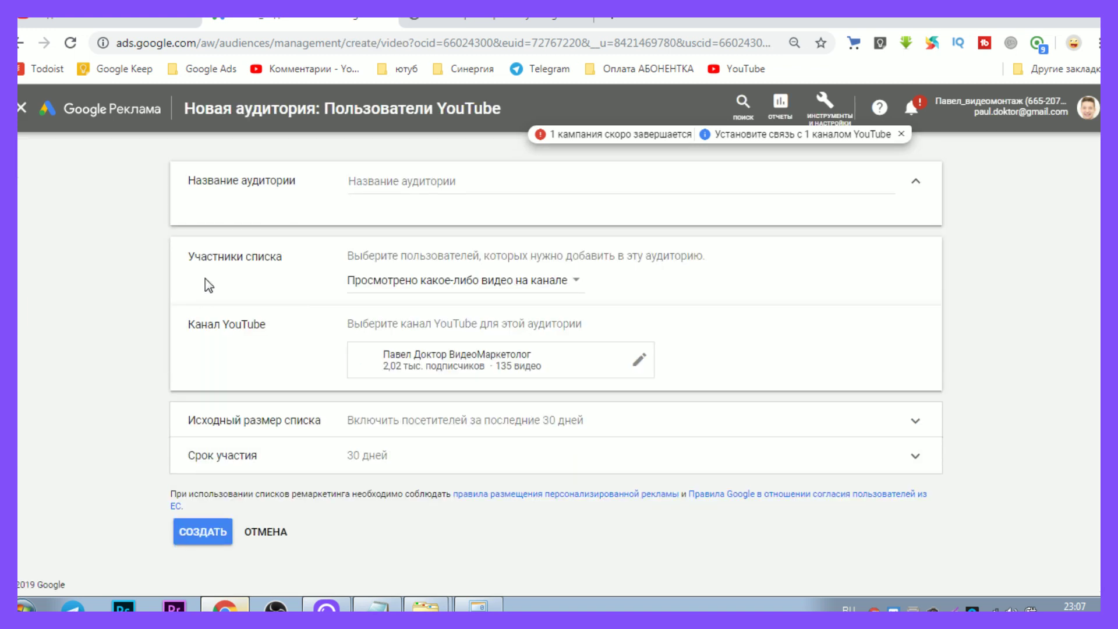
# Set the new audience's members to "Выполнен переход на страницу канала" and its channel to the Kung Fu Trip channel.
pyautogui.click(371, 284)
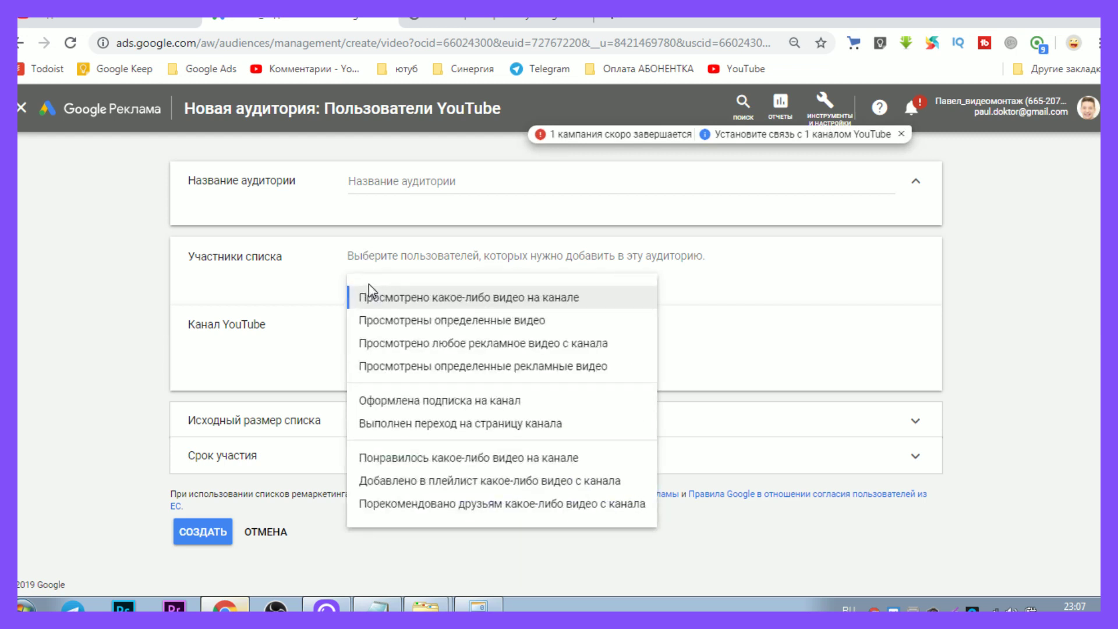
pyautogui.click(402, 423)
pyautogui.click(395, 367)
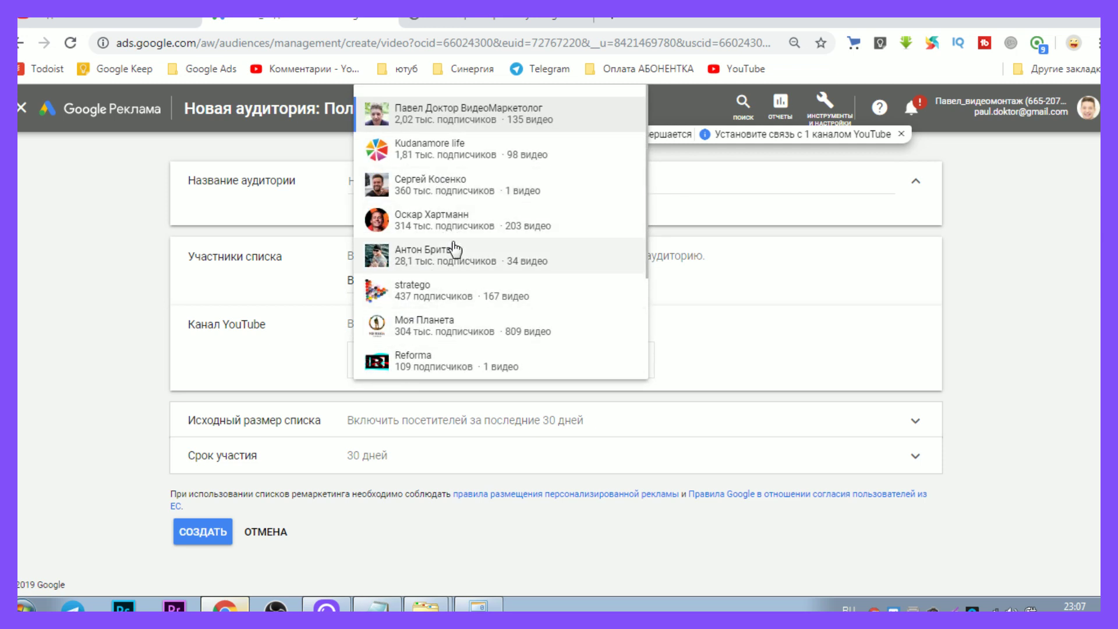
pyautogui.scroll(-3, 457, 260)
pyautogui.click(431, 315)
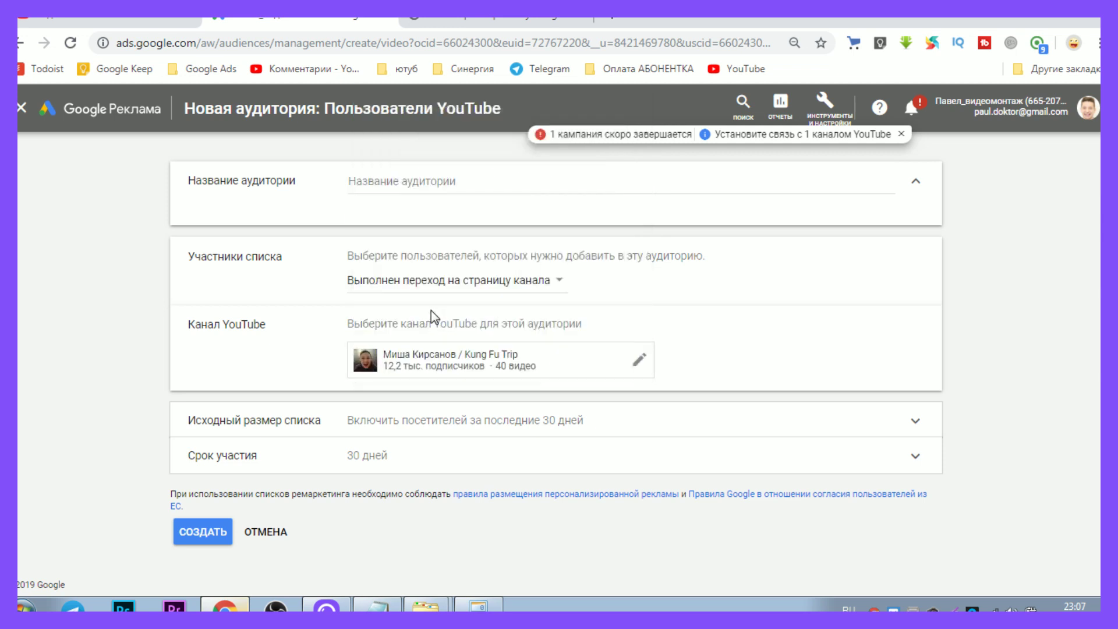
# Set the audience's membership duration to 540 days and try to create the audience.
pyautogui.click(374, 456)
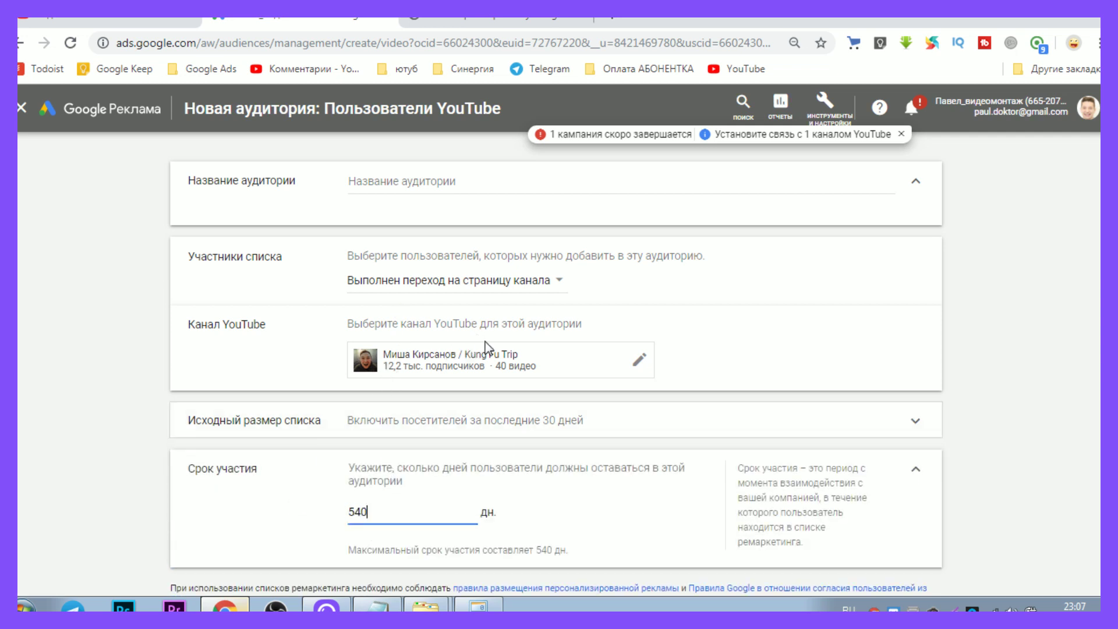
pyautogui.scroll(-2, 484, 348)
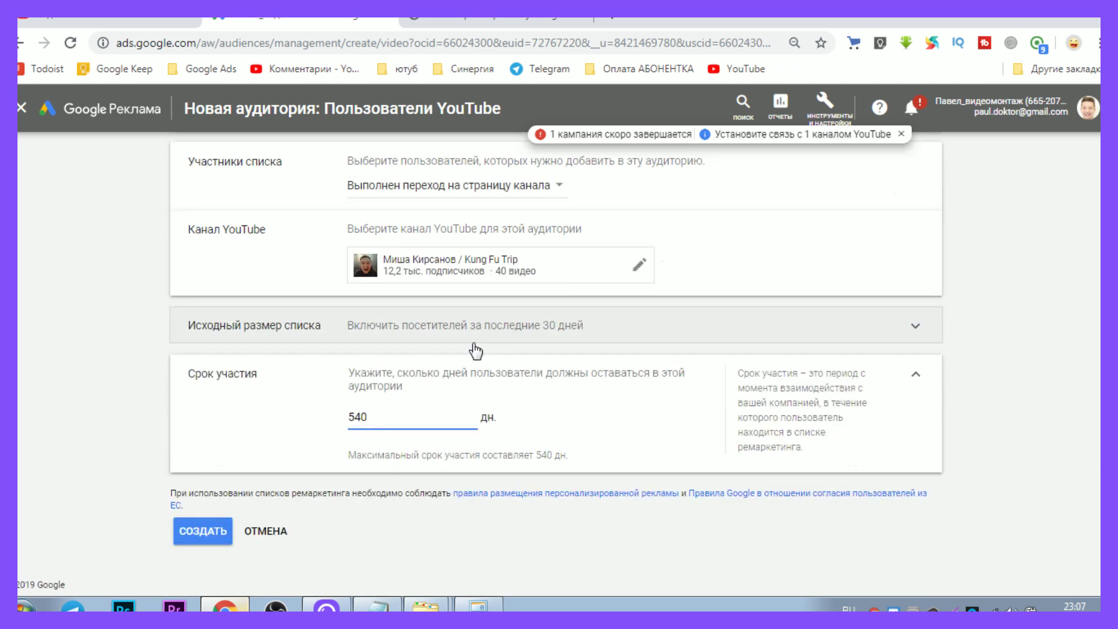
pyautogui.click(225, 531)
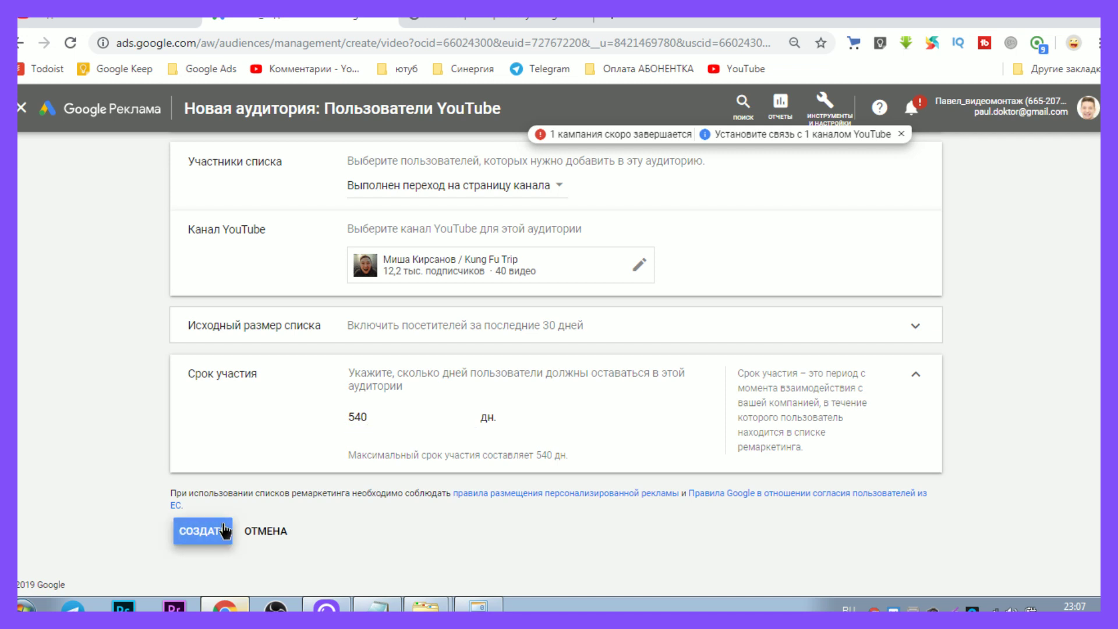
# Name the audience "выполнен переход на страницу канала" followed by the channel owner's name, and create it.
pyautogui.rightClick(408, 182)
pyautogui.click(420, 278)
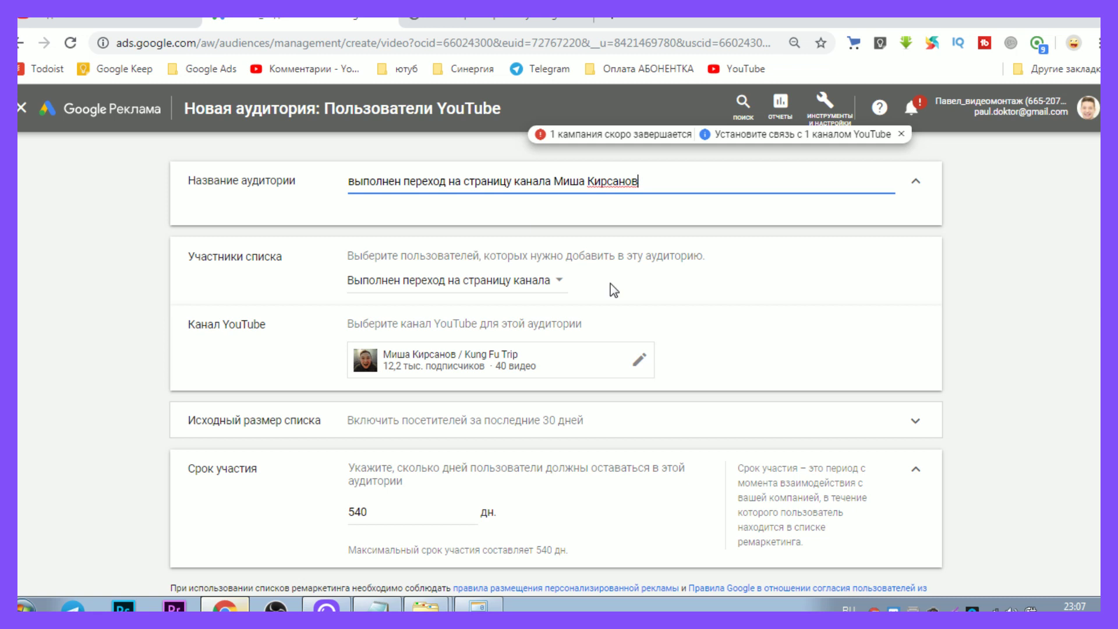
pyautogui.scroll(-2, 614, 289)
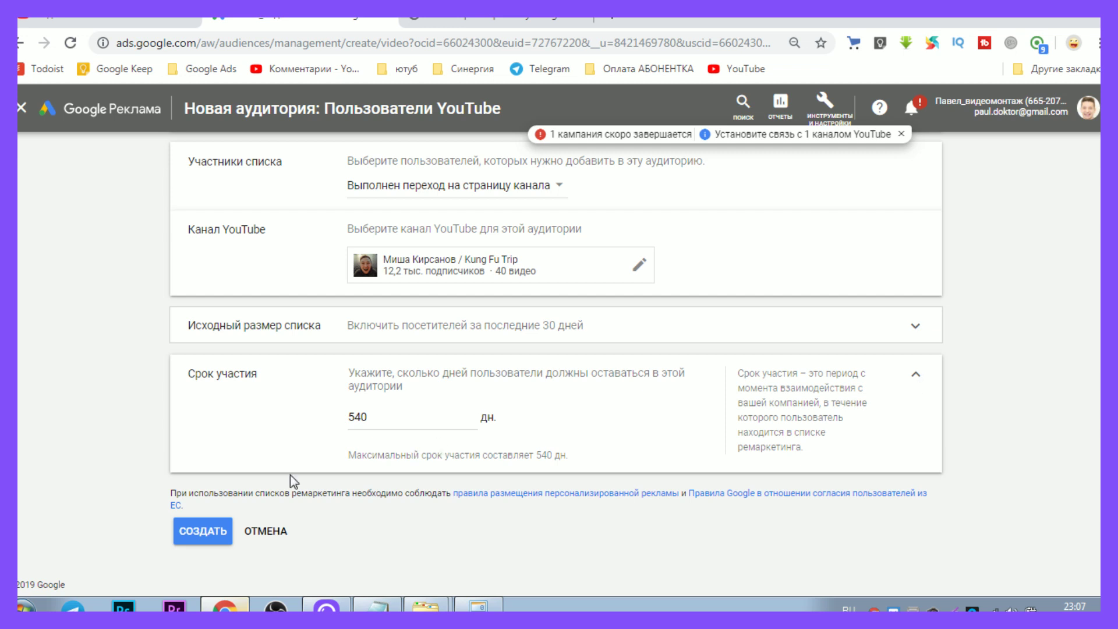
pyautogui.scroll(2, 273, 448)
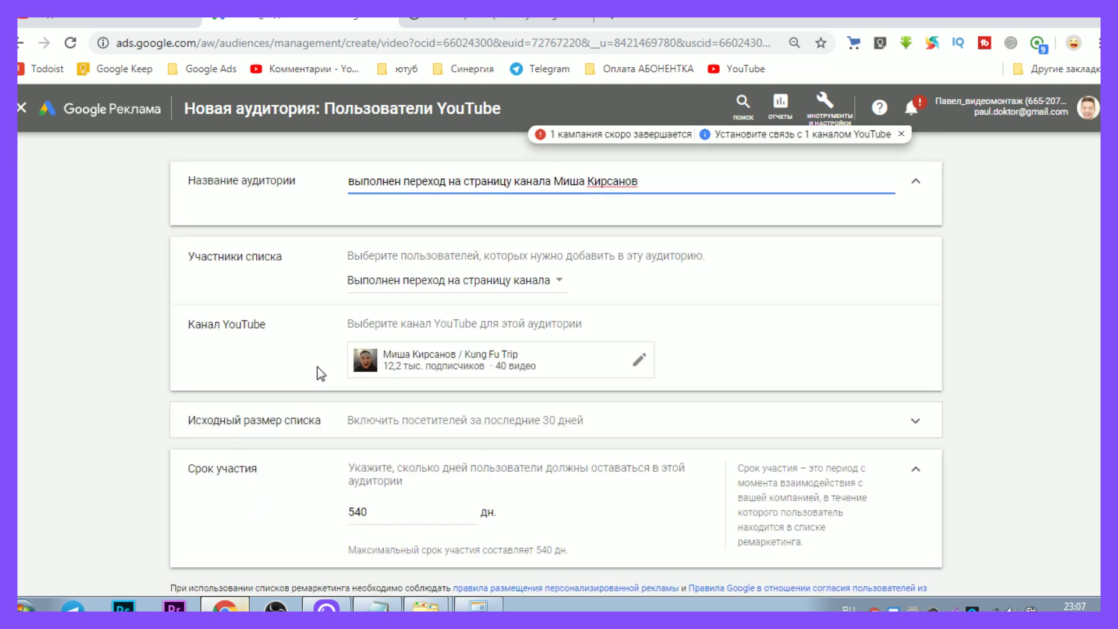
pyautogui.scroll(-2, 367, 466)
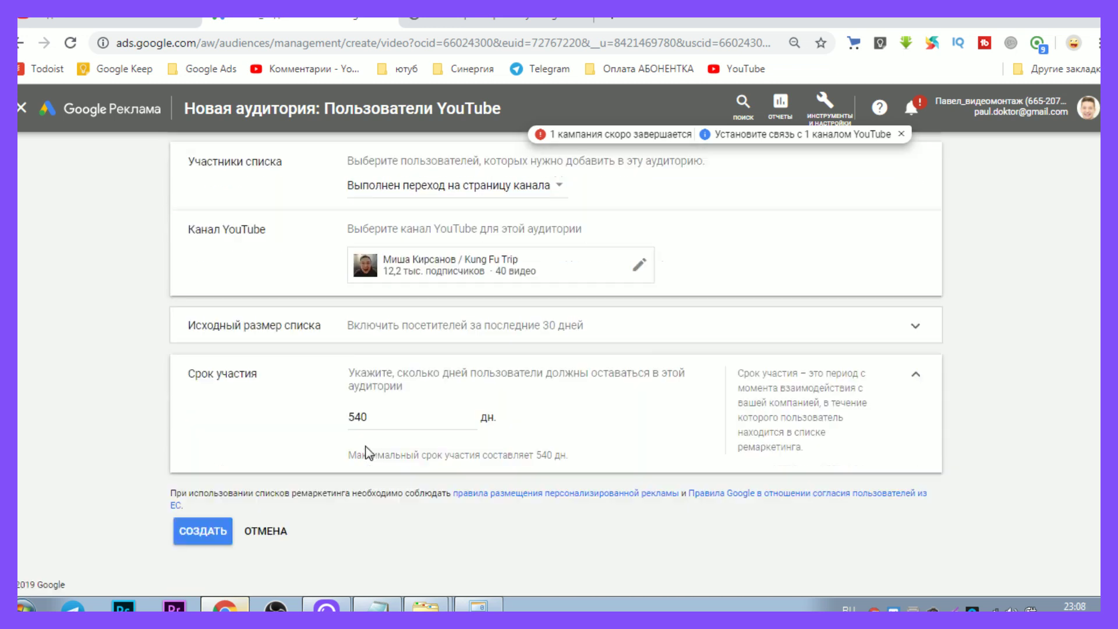
pyautogui.click(221, 528)
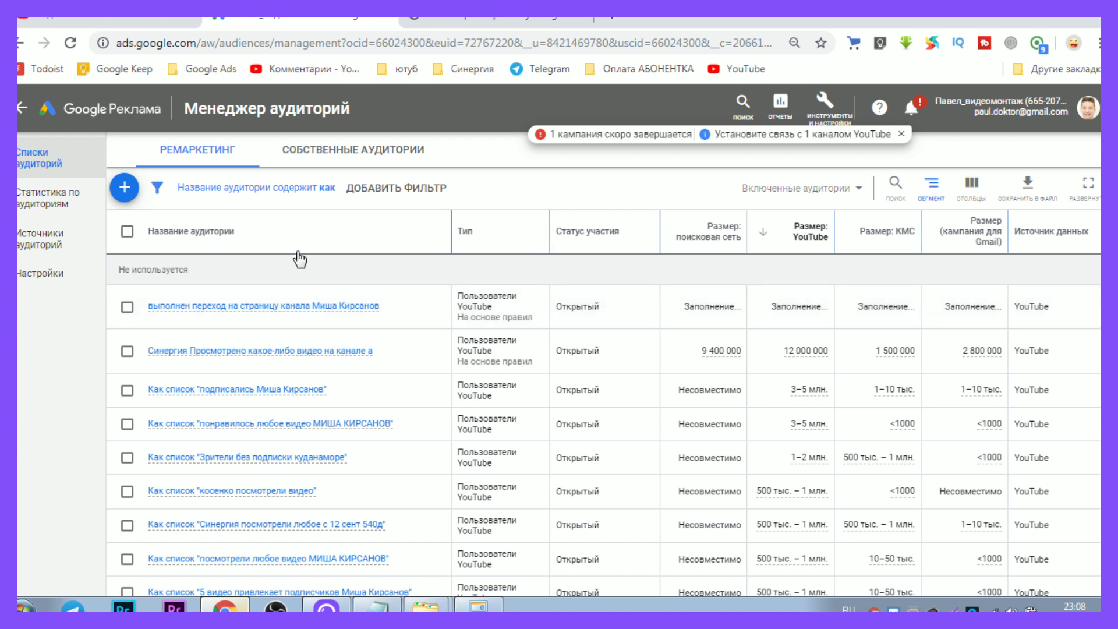
# Check the audience list's name filter and the other filter options available for it.
pyautogui.click(328, 194)
pyautogui.click(269, 324)
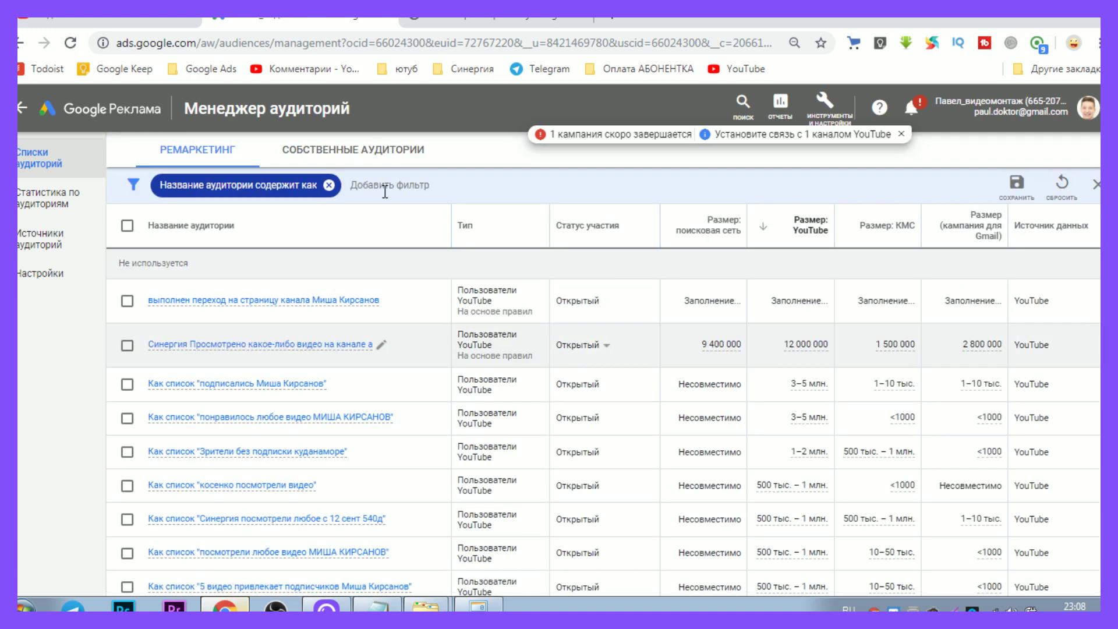
pyautogui.click(380, 191)
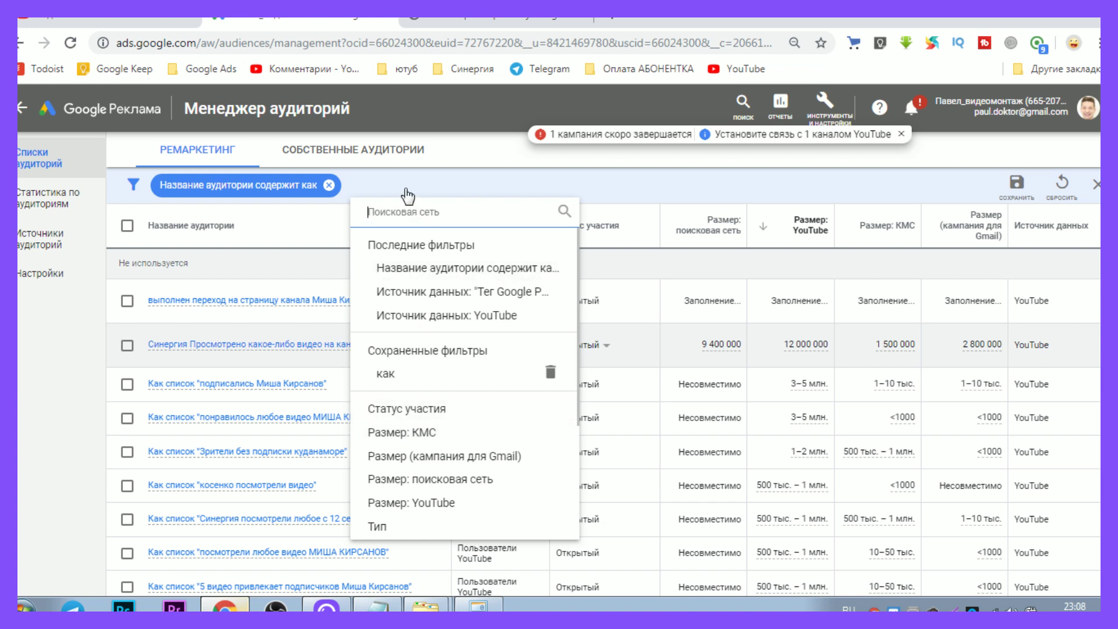
pyautogui.click(295, 457)
# Look through the audiences whose names contain "как" to the end of the list and check the rows-per-page setting.
pyautogui.scroll(-10, 298, 448)
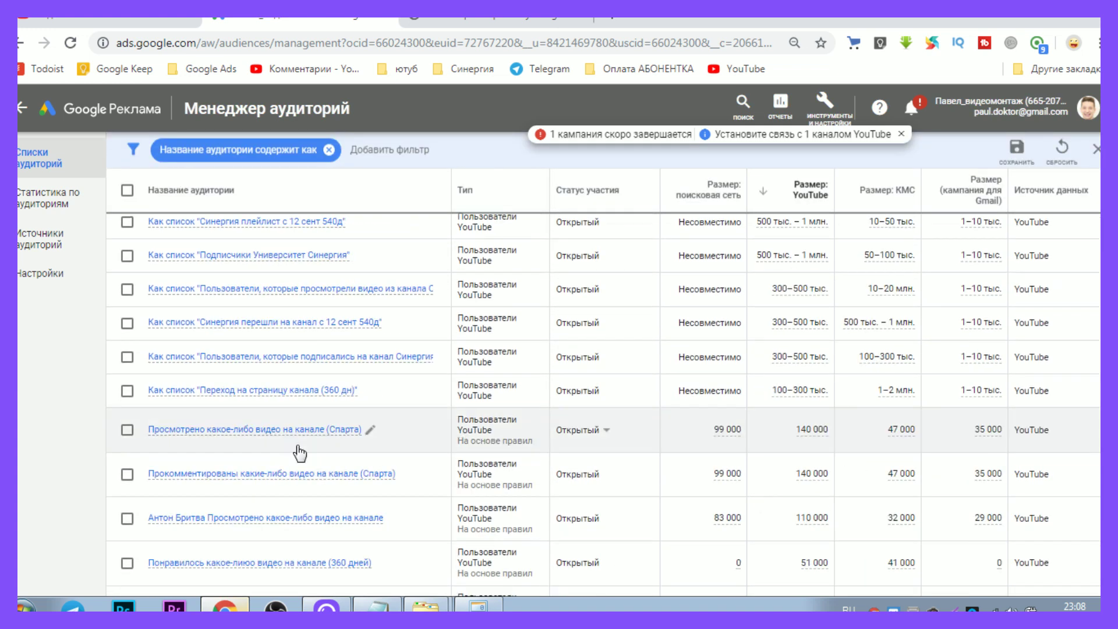
pyautogui.scroll(-10, 286, 443)
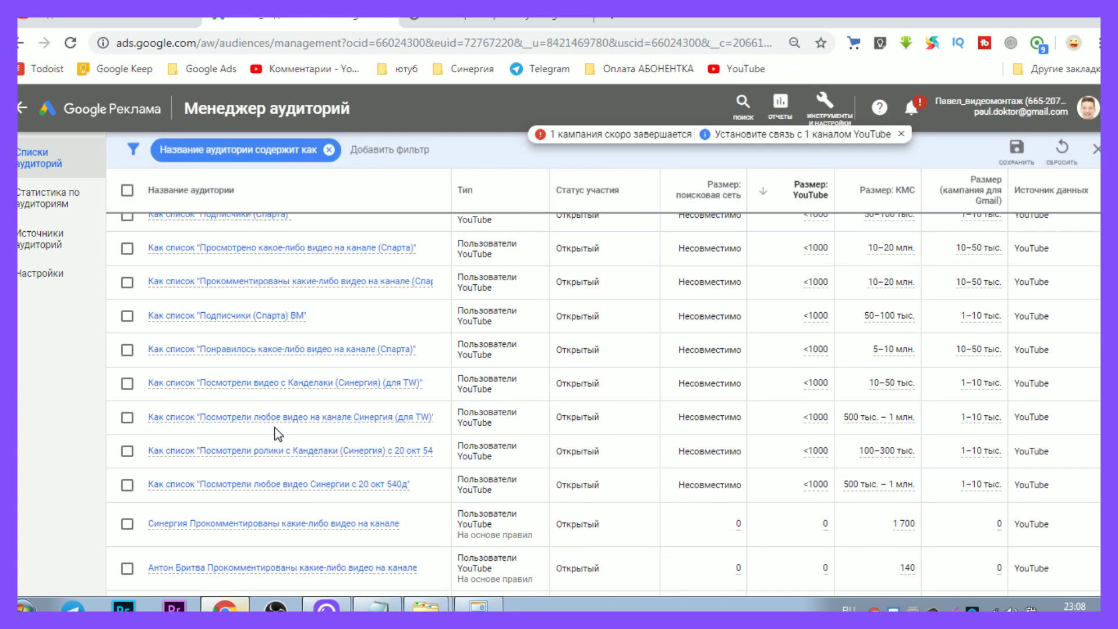
pyautogui.scroll(-5, 282, 442)
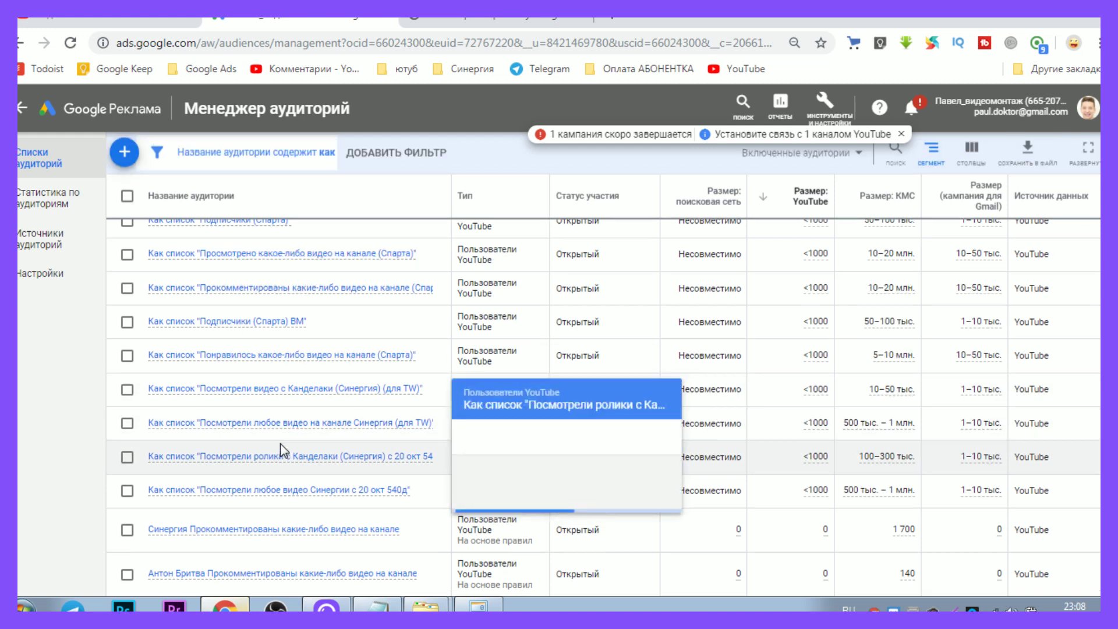
pyautogui.scroll(-10, 245, 445)
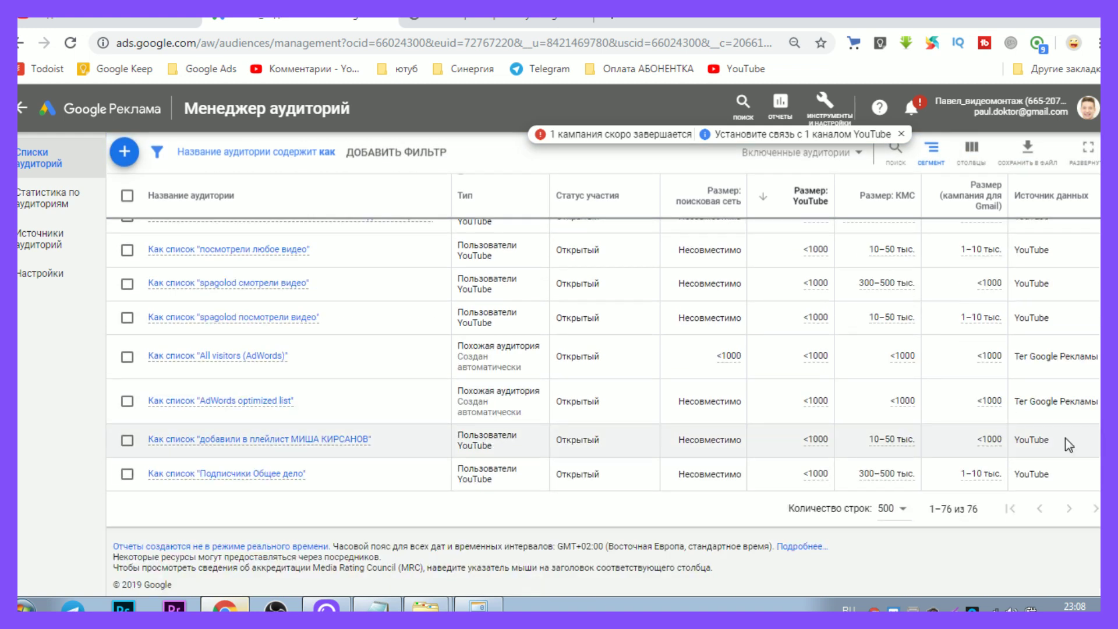
pyautogui.click(892, 510)
pyautogui.click(911, 531)
# Go back to the new "выполнен переход на страницу канала" audience and examine its size columns and data source.
pyautogui.scroll(15, 893, 458)
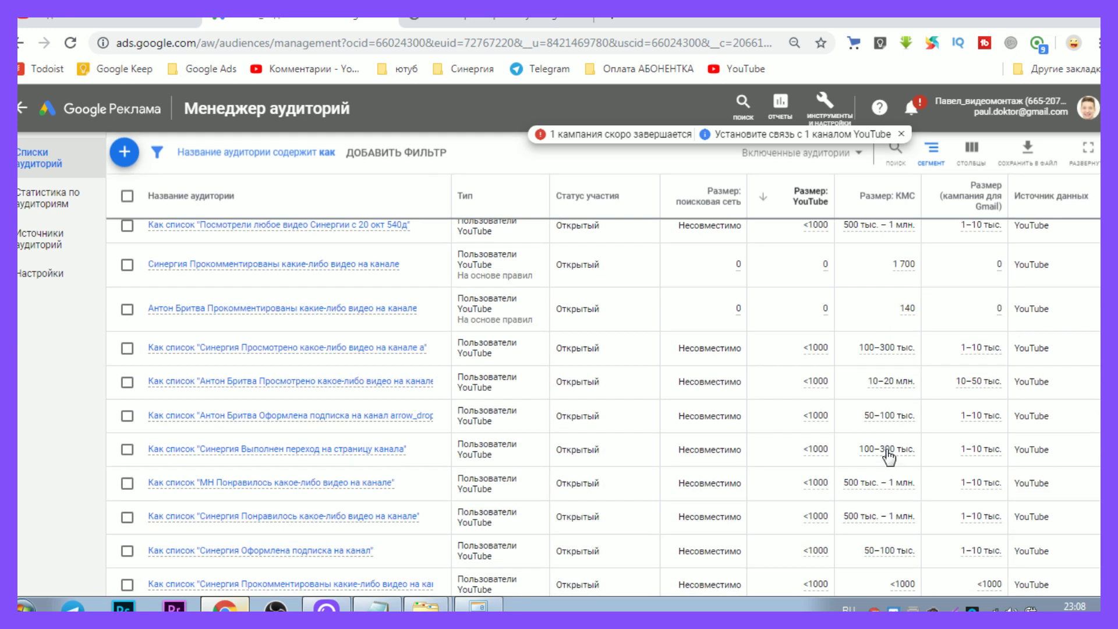
pyautogui.scroll(10, 848, 452)
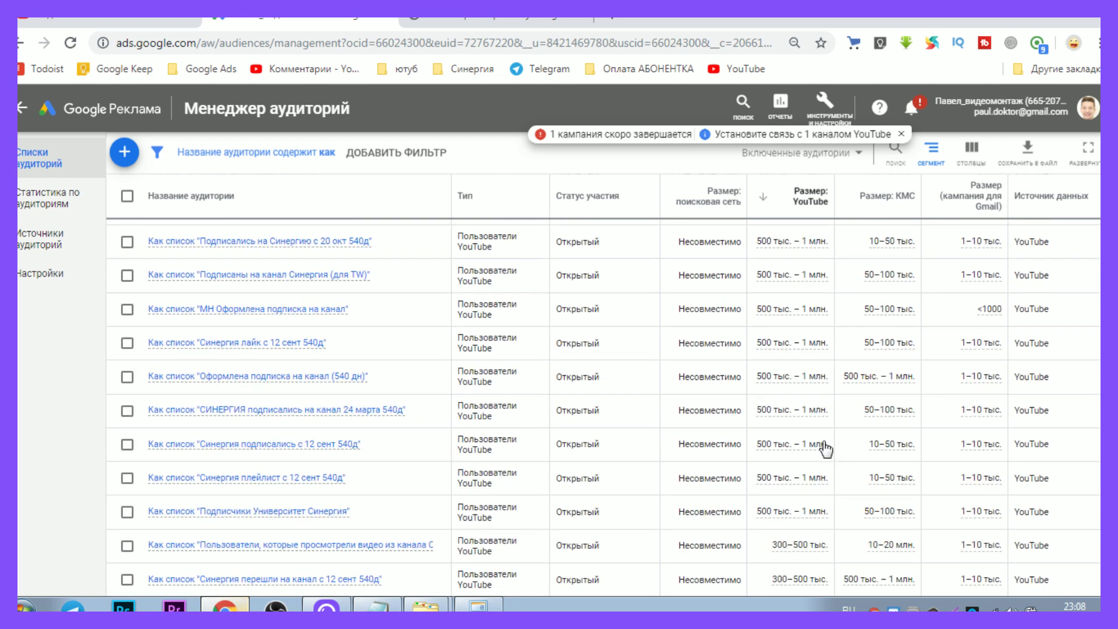
pyautogui.scroll(10, 826, 449)
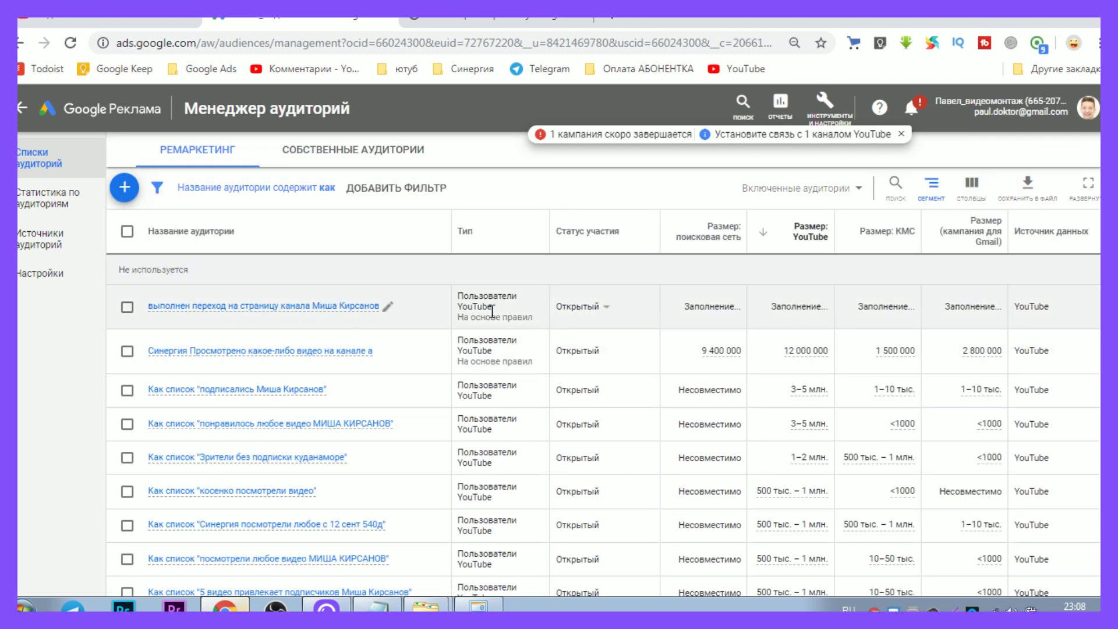
pyautogui.moveTo(293, 314)
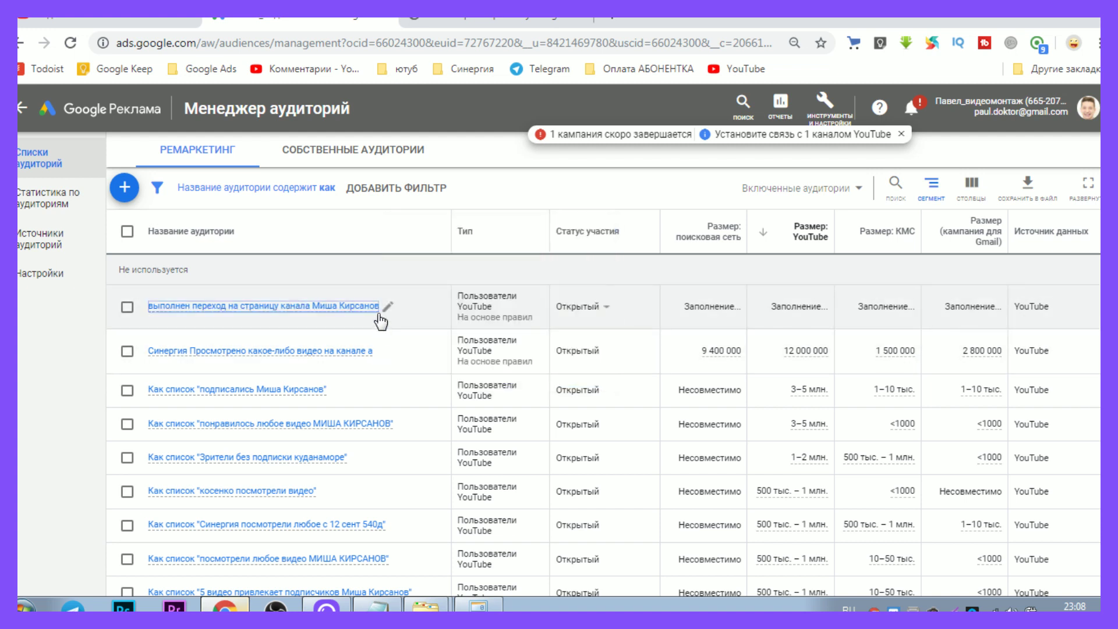
pyautogui.moveTo(685, 310); pyautogui.dragTo(1058, 305)
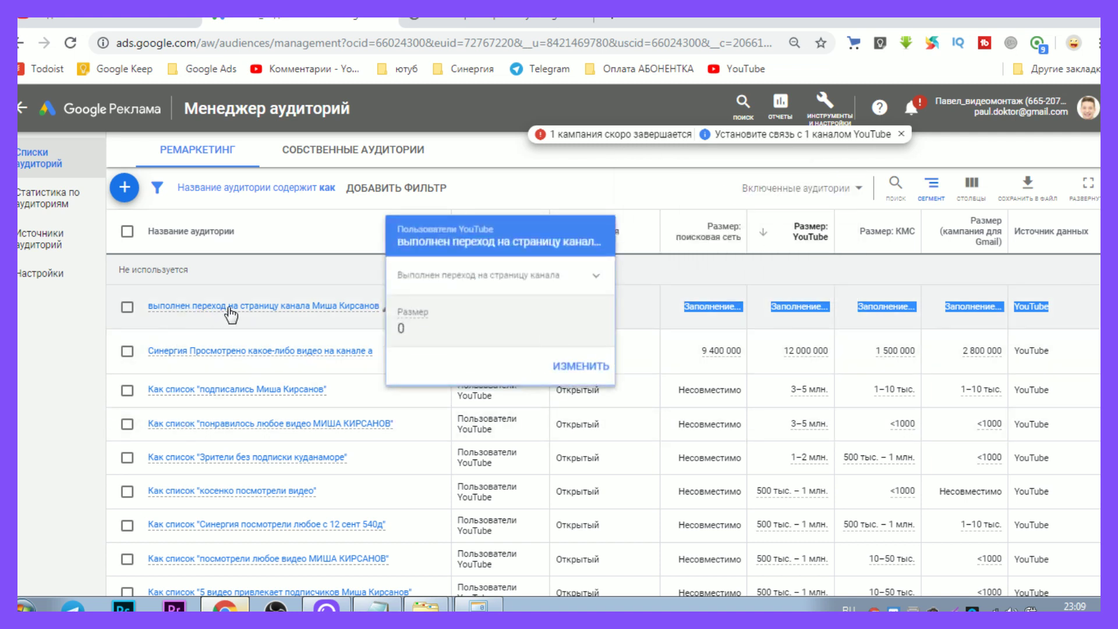
# Switch to the checklist article and highlight its item 6, "ставка 40 копеек".
pyautogui.click(474, 22)
pyautogui.click(431, 358)
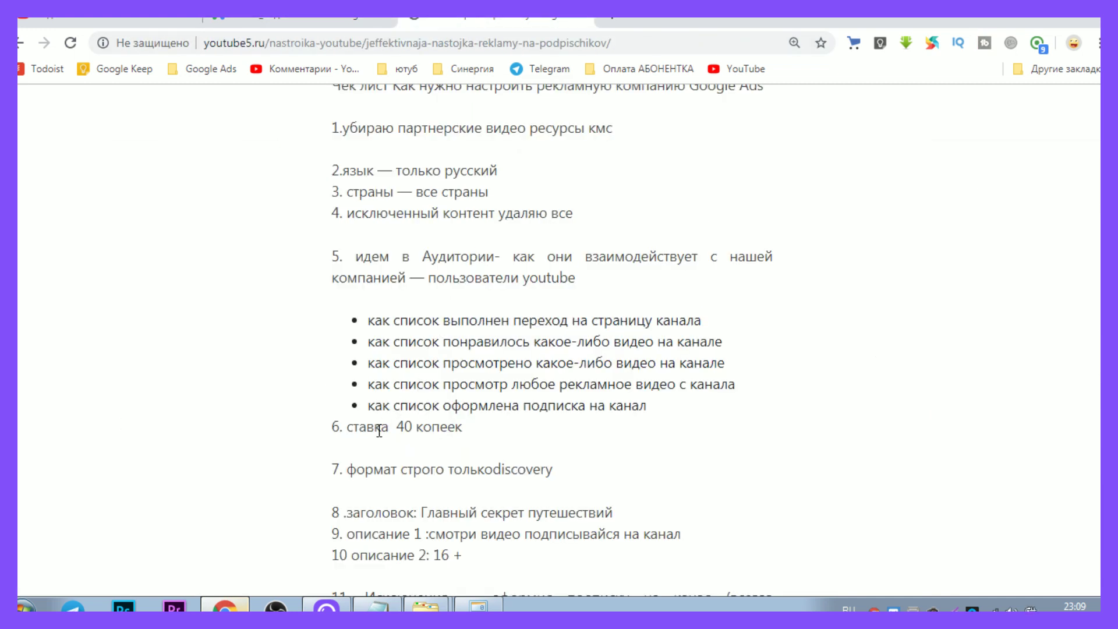
pyautogui.moveTo(353, 427); pyautogui.dragTo(512, 430)
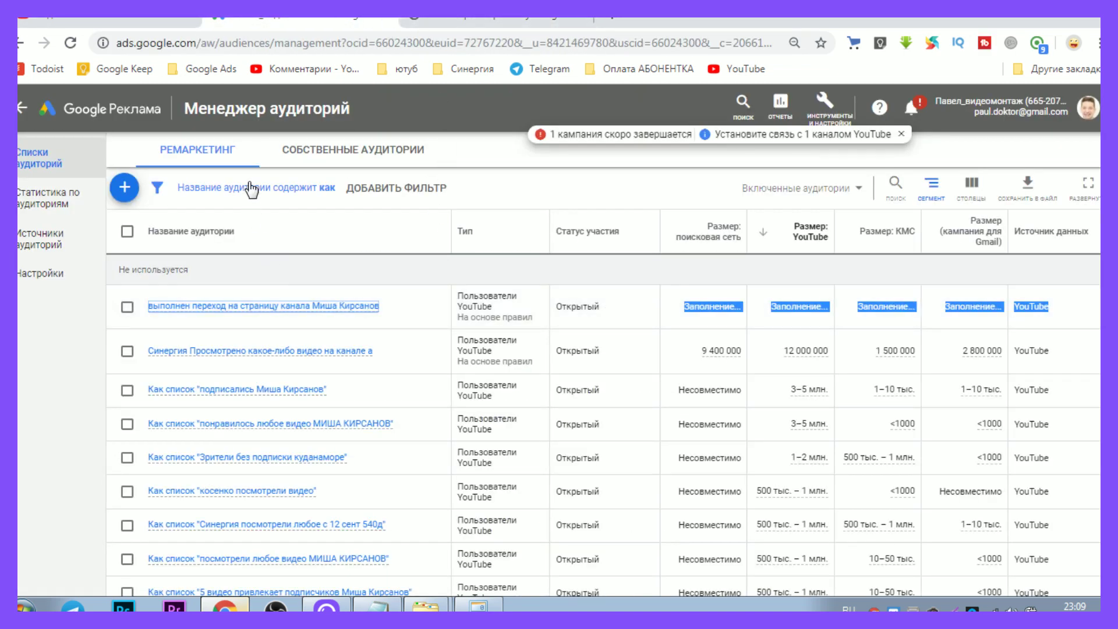
# Return to Google Ads, review the remarketing ad group's audiences and open the ad groups list of its parent campaign.
pyautogui.click(23, 110)
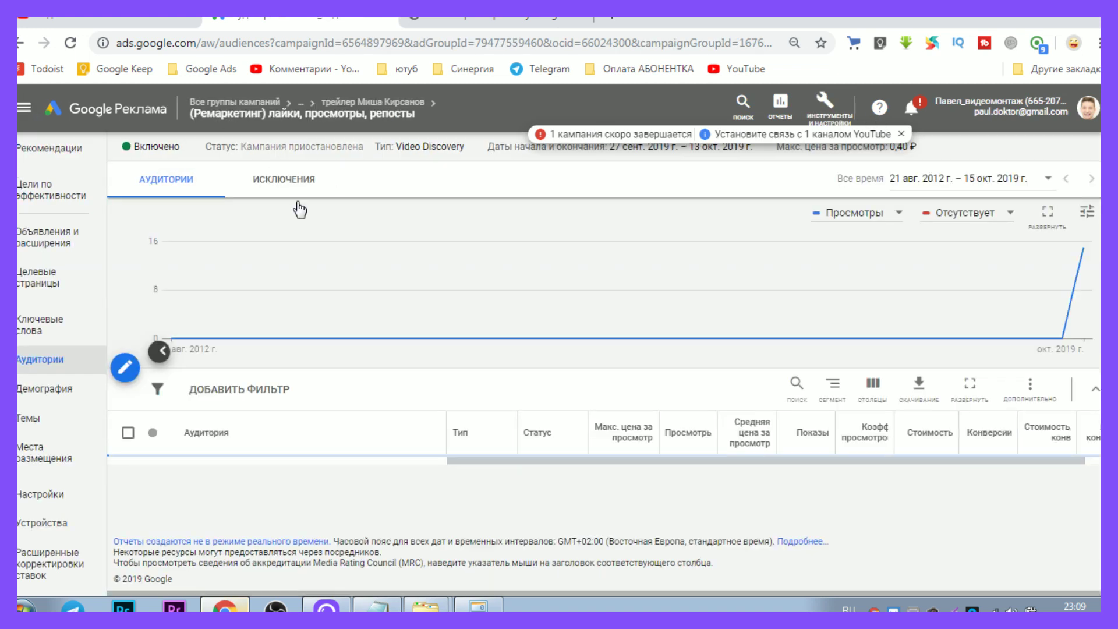
pyautogui.scroll(-4, 363, 399)
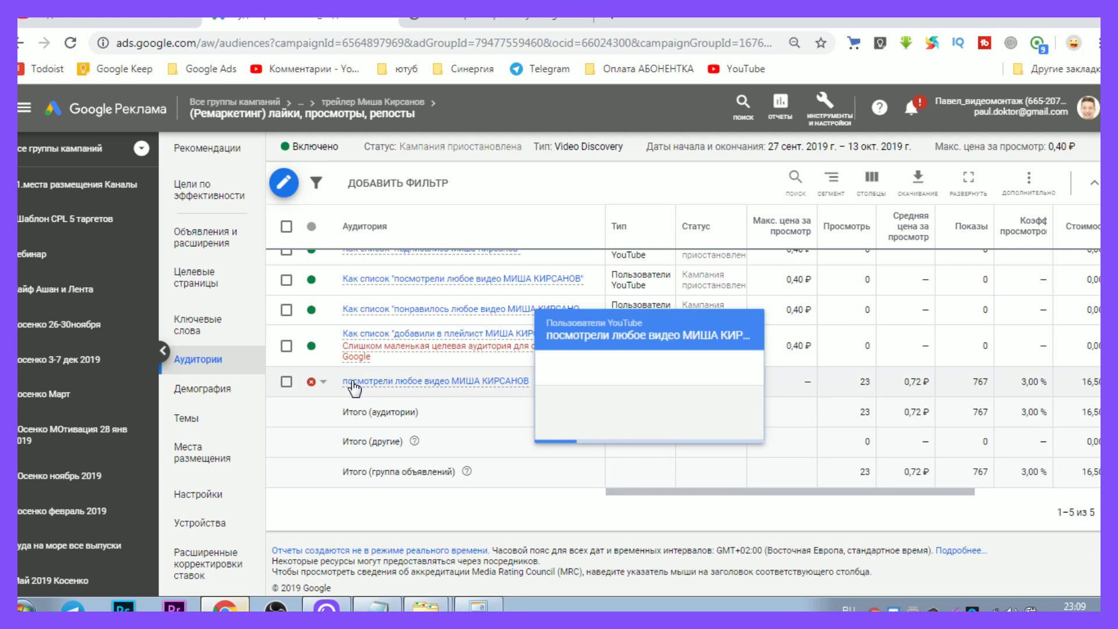
pyautogui.scroll(1, 230, 370)
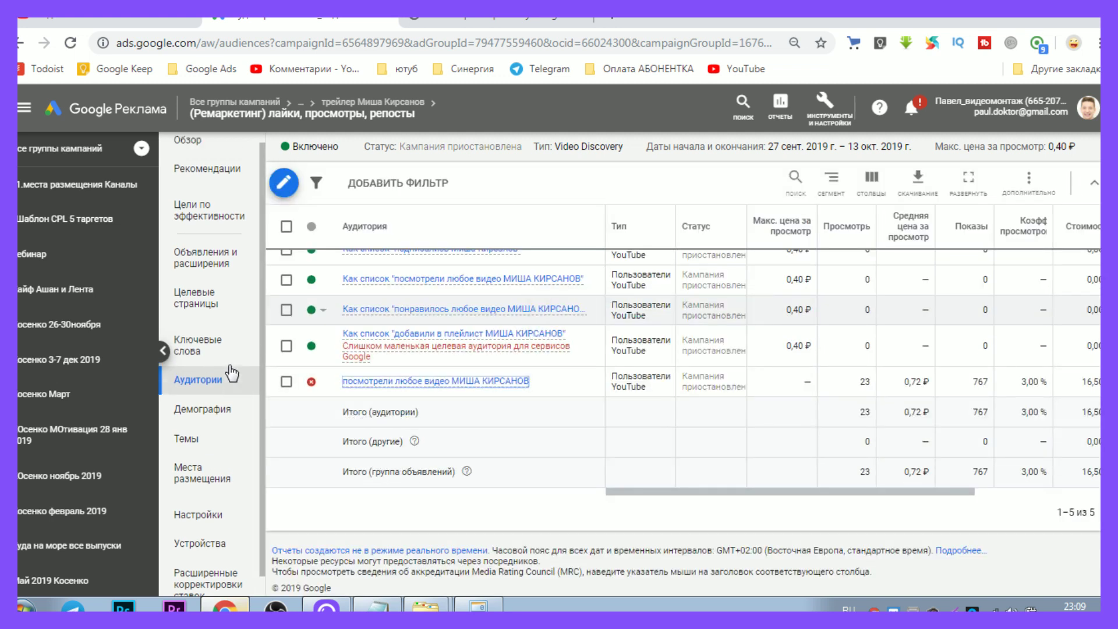
pyautogui.click(375, 103)
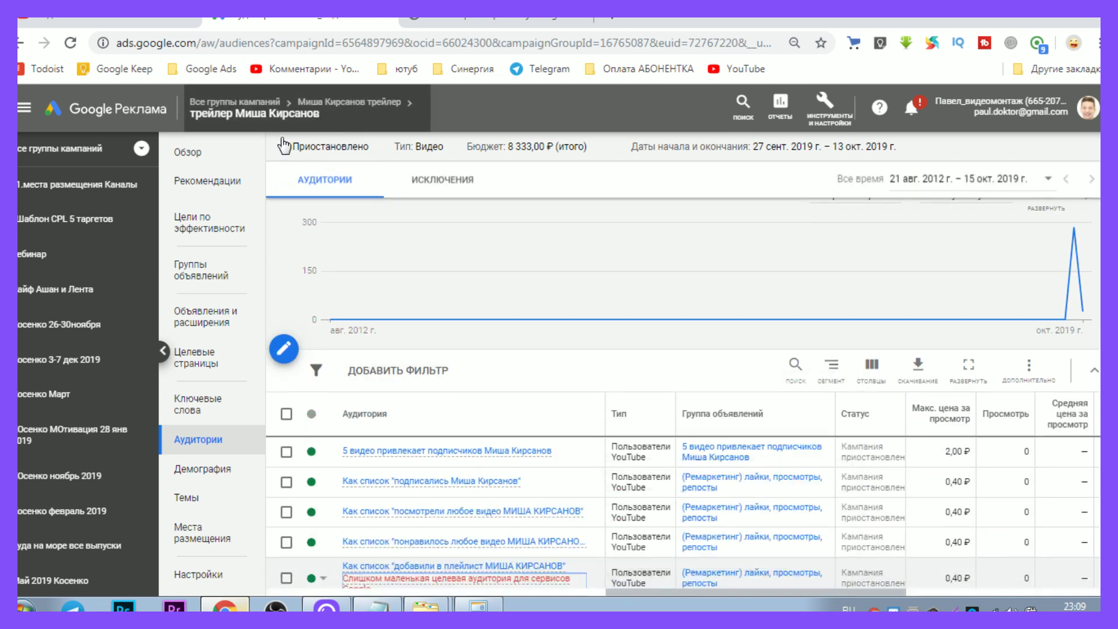
pyautogui.click(217, 288)
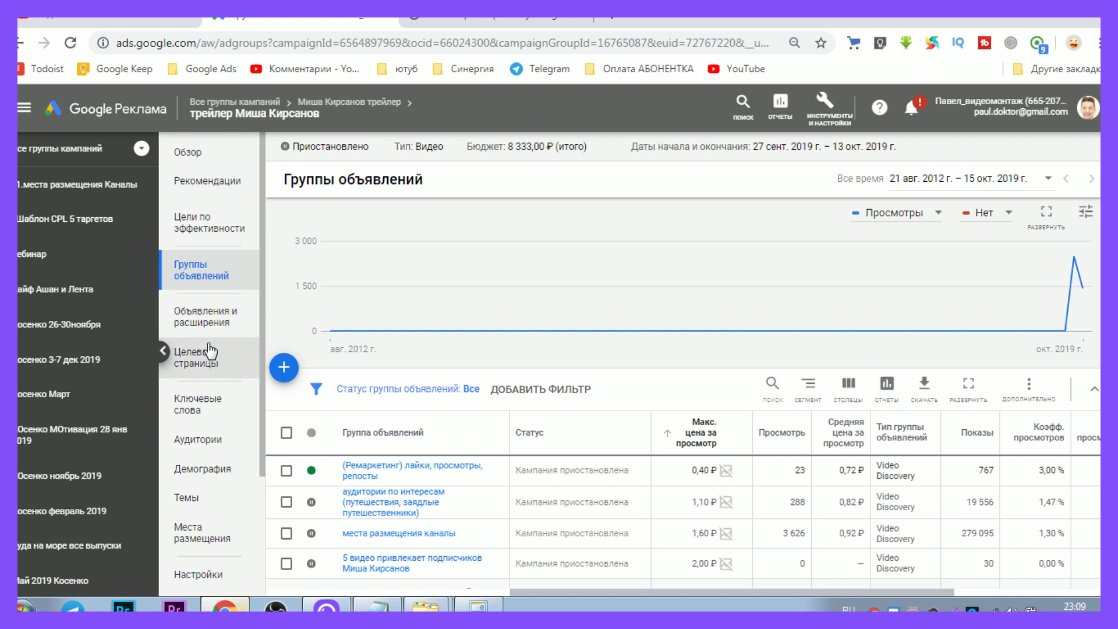
# Open the remarketing ad group's maximum cost per view for editing and save it at 0,40 ₽.
pyautogui.scroll(-3, 431, 344)
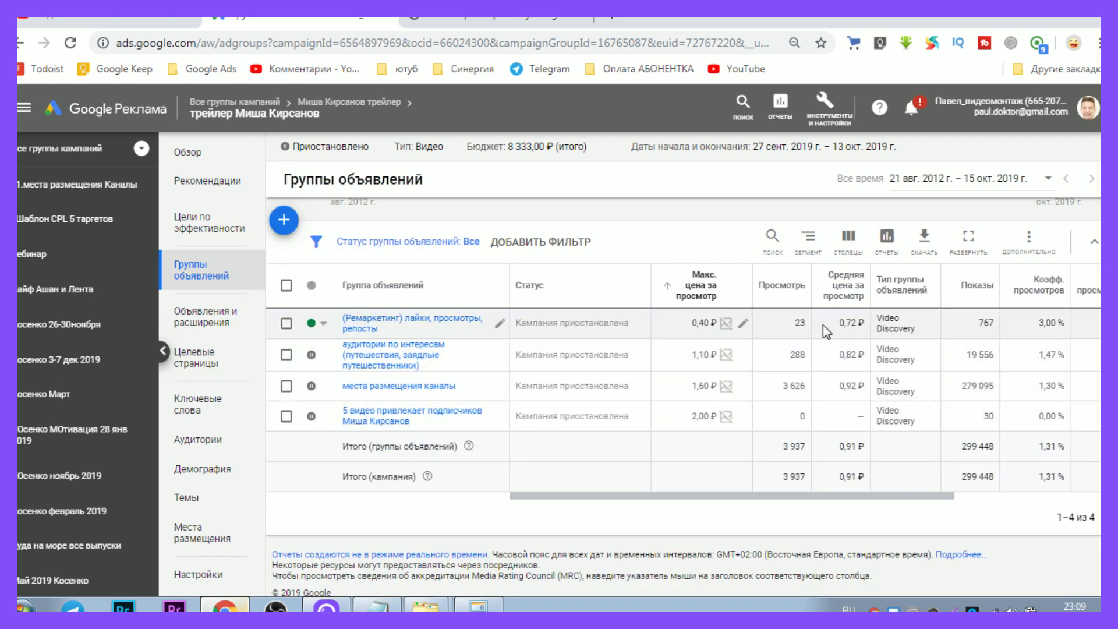
pyautogui.click(700, 324)
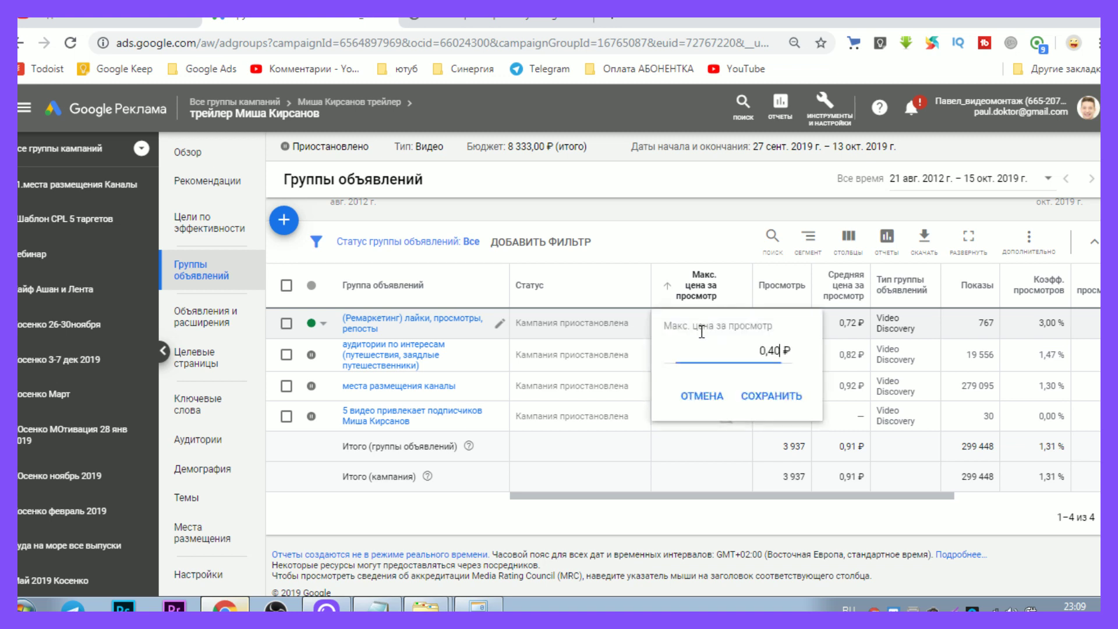
pyautogui.click(771, 396)
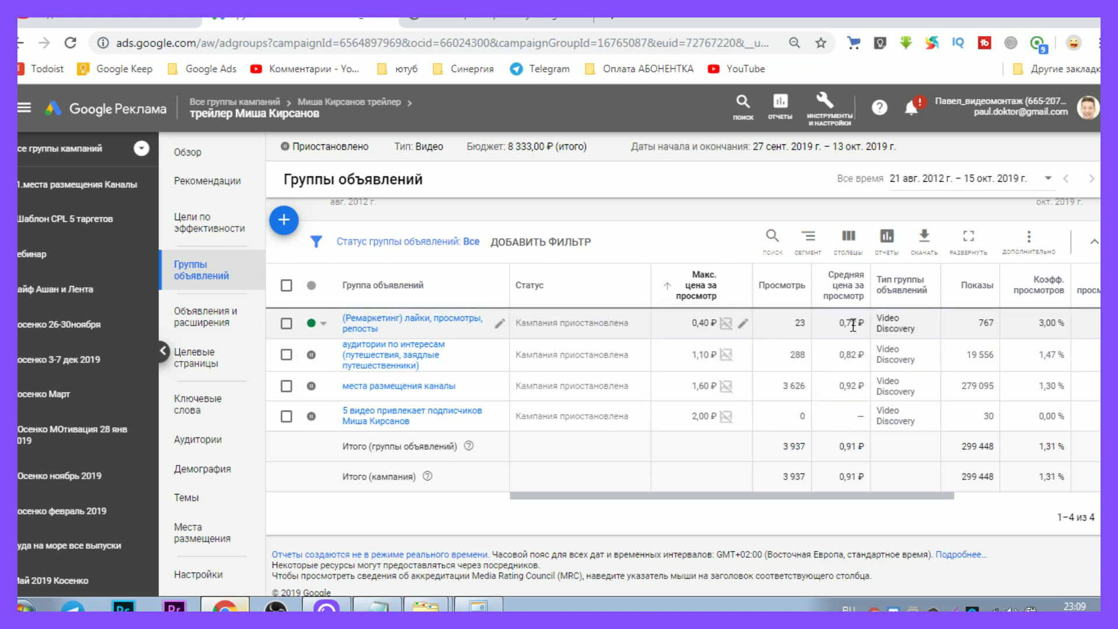
# Switch to the checklist article and highlight item 7 on the discovery format and items 8–10 on the ad title and descriptions.
pyautogui.hotkey('ctrl', 'Tab')
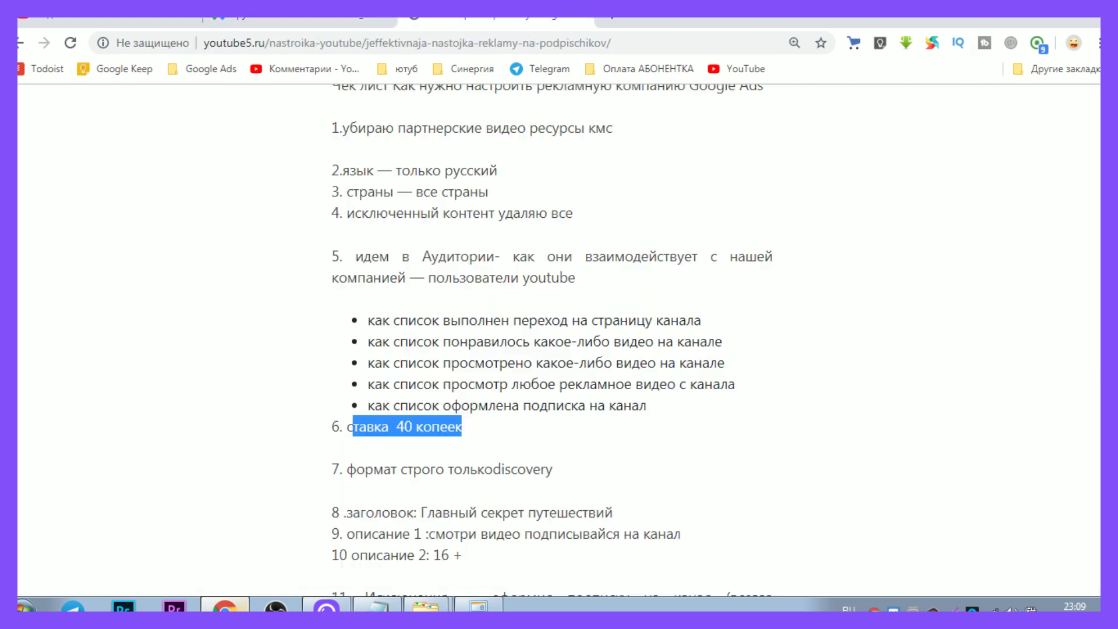
pyautogui.moveTo(392, 470); pyautogui.dragTo(569, 472)
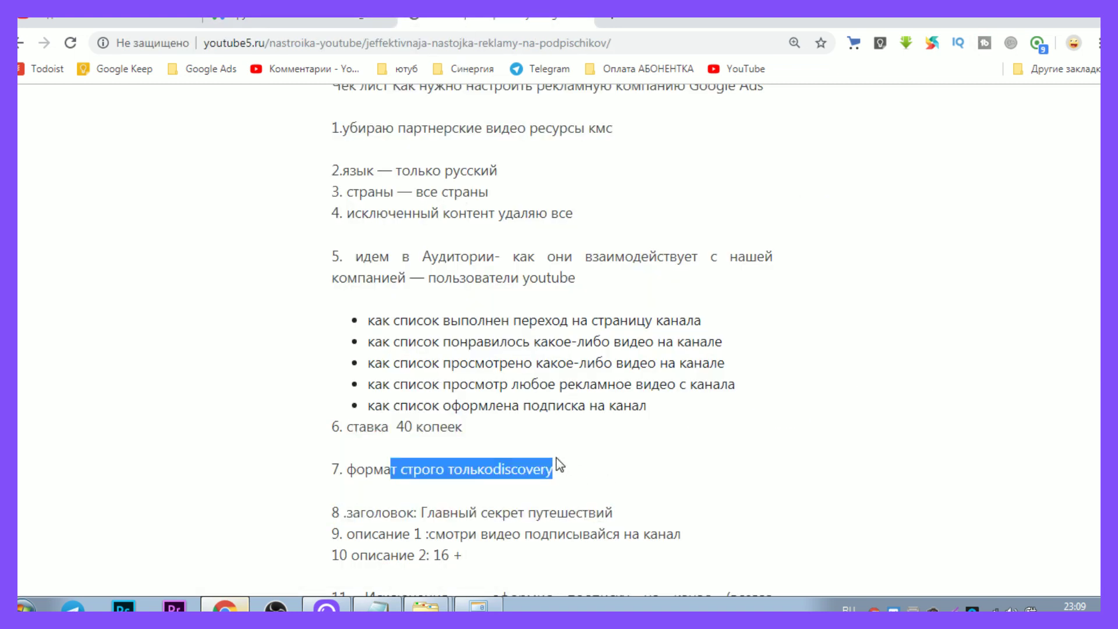
pyautogui.scroll(-3, 557, 458)
pyautogui.moveTo(373, 348); pyautogui.dragTo(535, 347)
pyautogui.click(527, 368)
pyautogui.moveTo(356, 350); pyautogui.dragTo(686, 368)
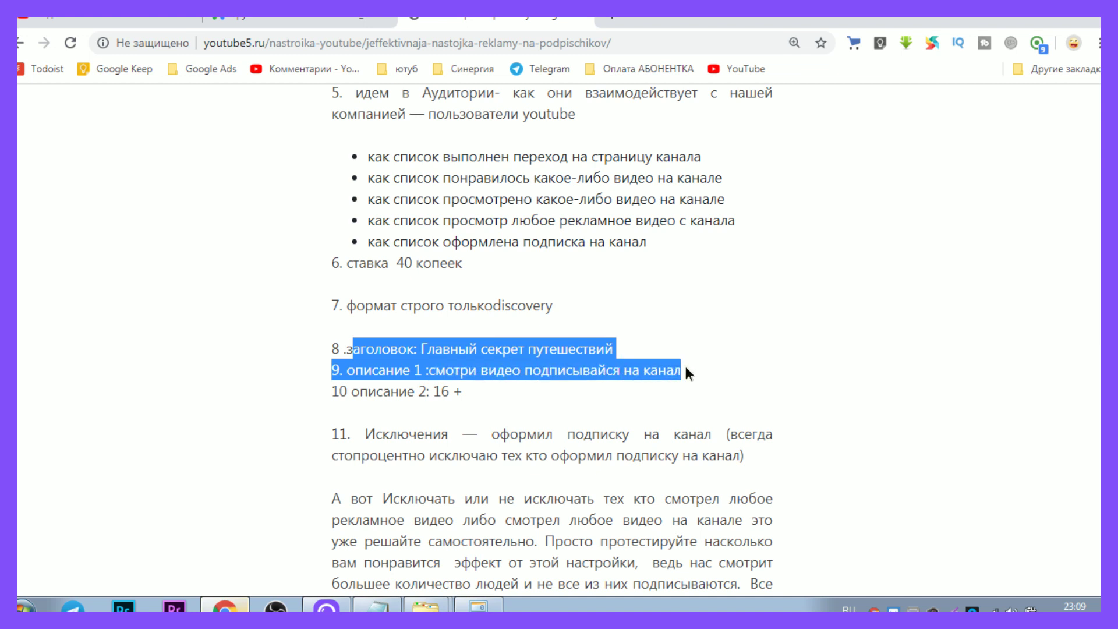
pyautogui.moveTo(430, 390); pyautogui.dragTo(453, 391)
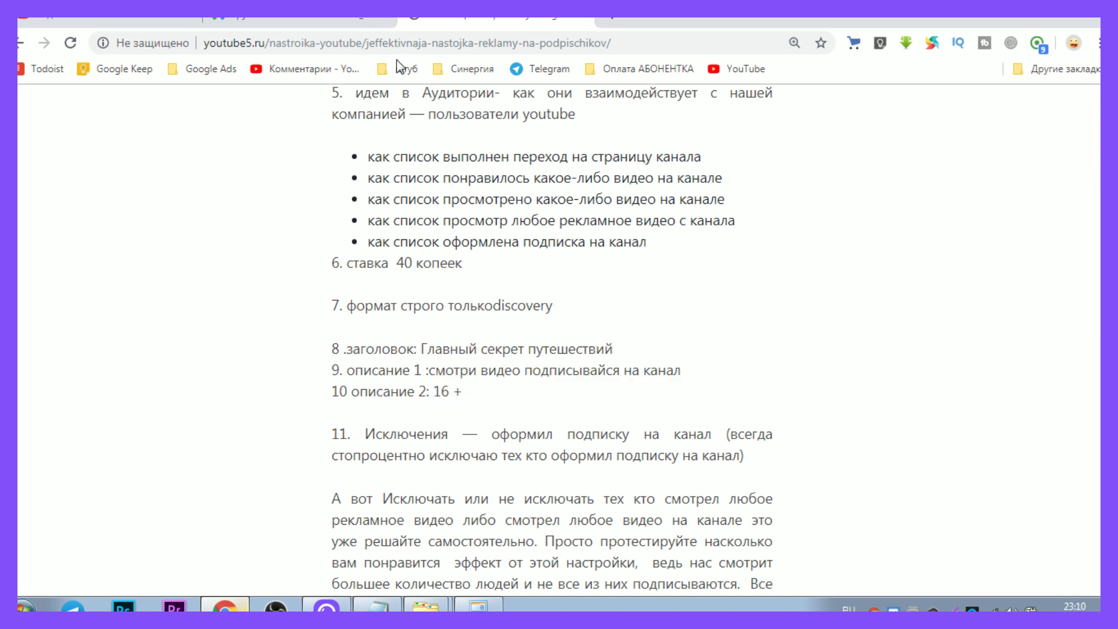
# Glance at the ad groups list in Google Ads, return to the article and highlight "Исключения" and the ad text items 8–10.
pyautogui.click(303, 22)
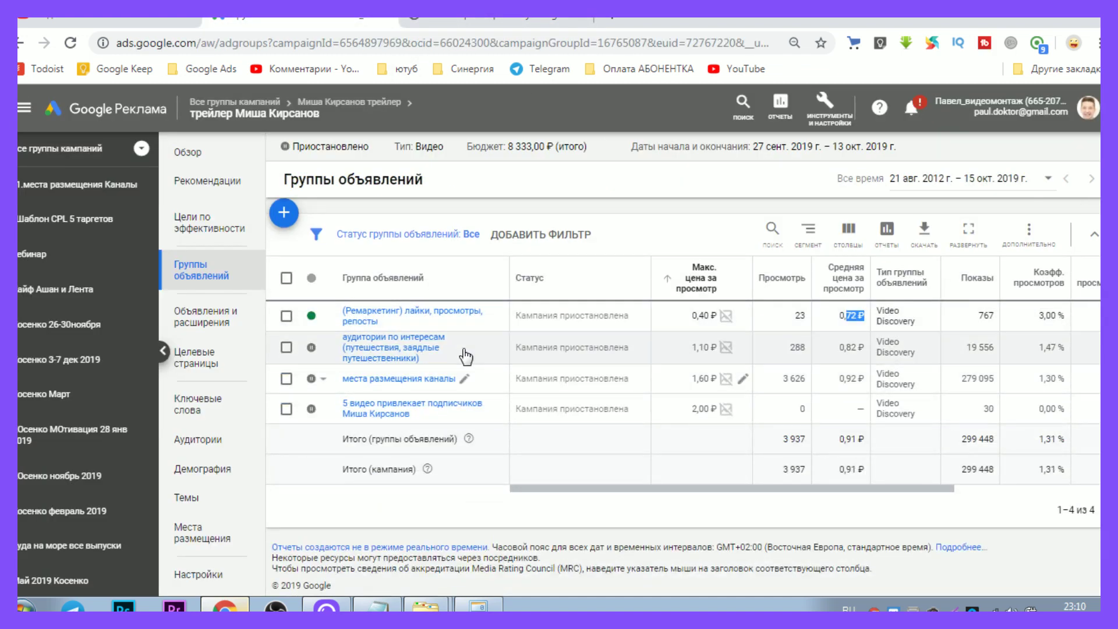
pyautogui.click(495, 22)
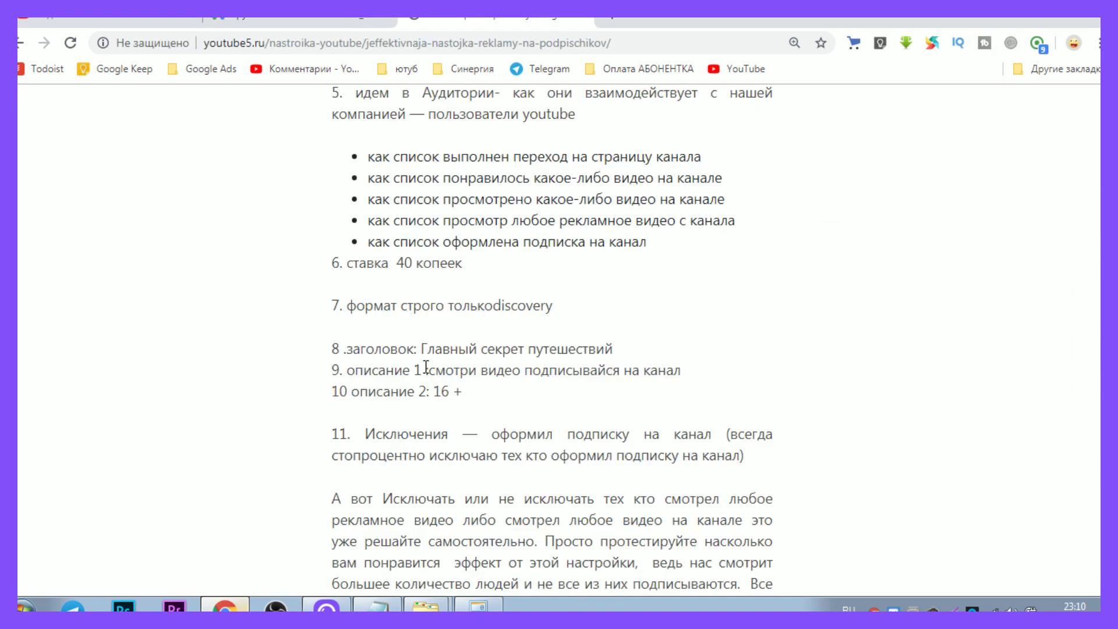
pyautogui.moveTo(365, 434); pyautogui.dragTo(441, 434)
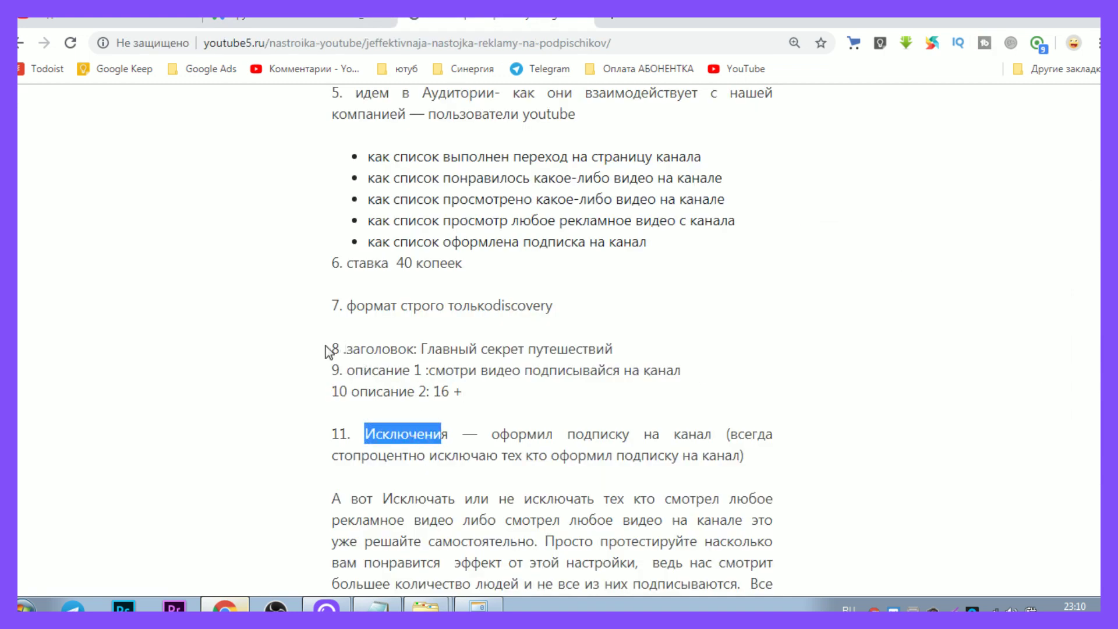
pyautogui.moveTo(370, 347); pyautogui.dragTo(569, 349)
pyautogui.moveTo(372, 371); pyautogui.dragTo(532, 371)
pyautogui.moveTo(463, 386); pyautogui.dragTo(361, 351)
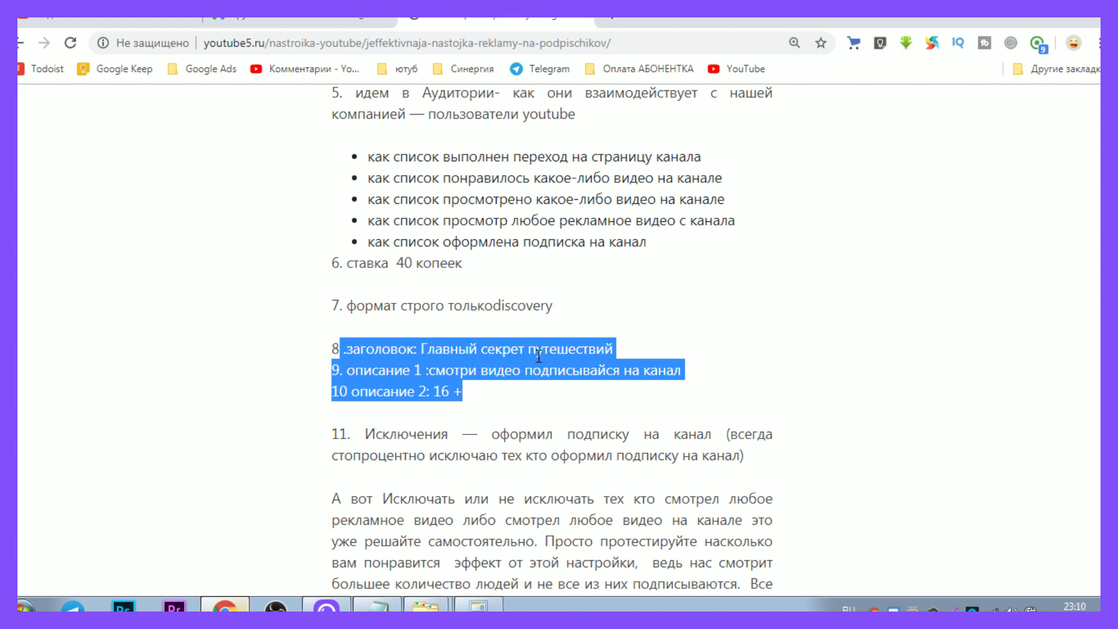
# Go through the checklist's description items 9–10 and highlight item 11 on always excluding people who have subscribed to the channel.
pyautogui.scroll(-3, 536, 356)
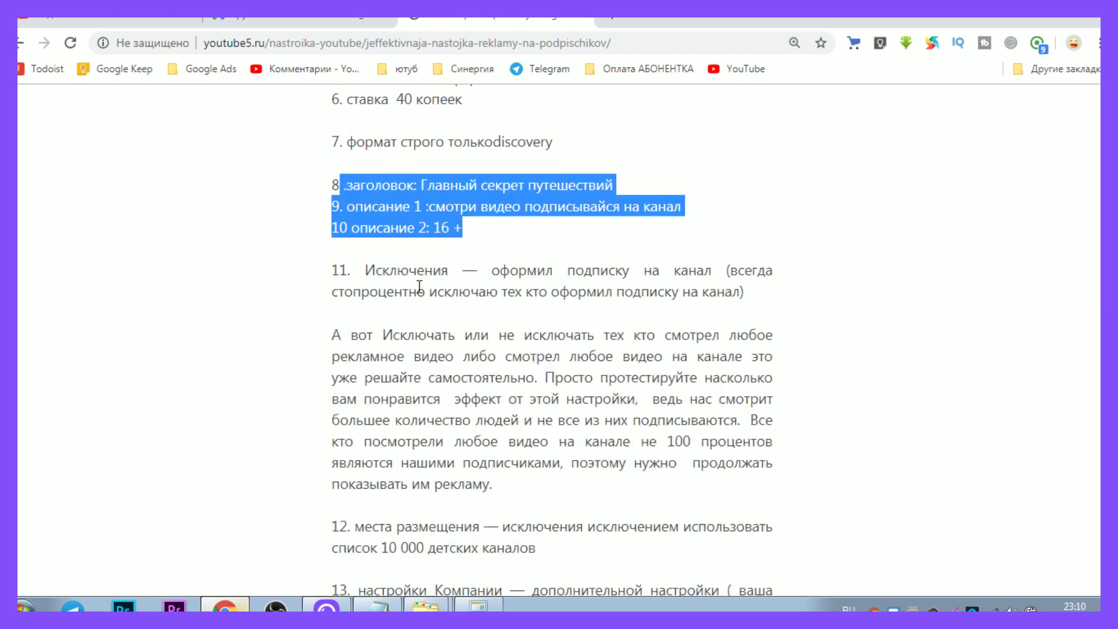
pyautogui.click(428, 204)
pyautogui.moveTo(481, 207); pyautogui.dragTo(682, 209)
pyautogui.moveTo(530, 235); pyautogui.dragTo(434, 229)
pyautogui.moveTo(397, 271); pyautogui.dragTo(738, 274)
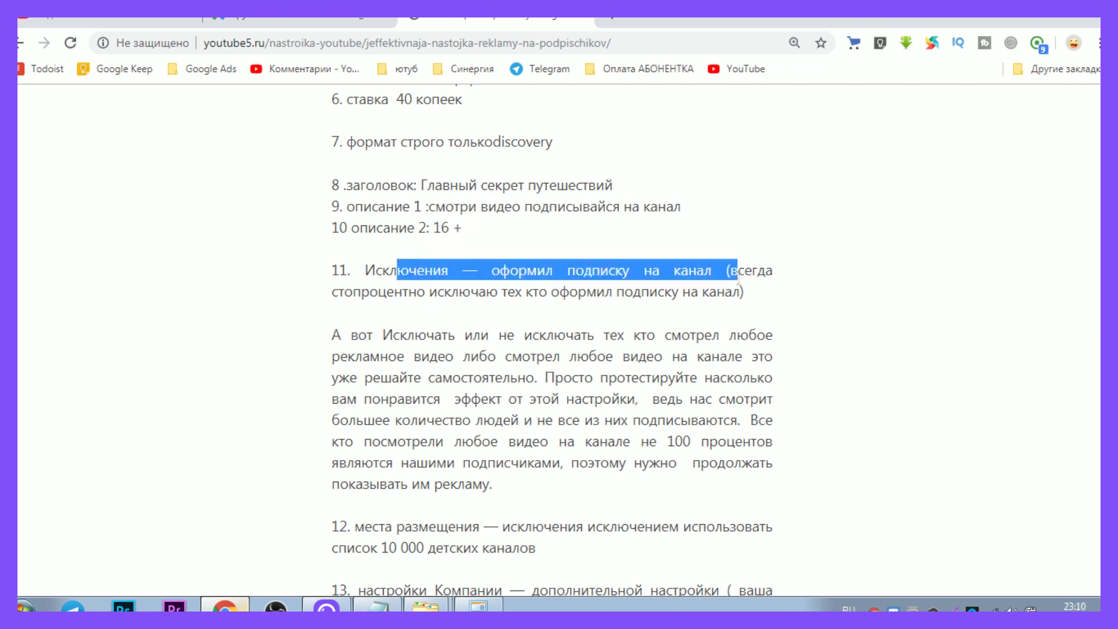
pyautogui.click(593, 285)
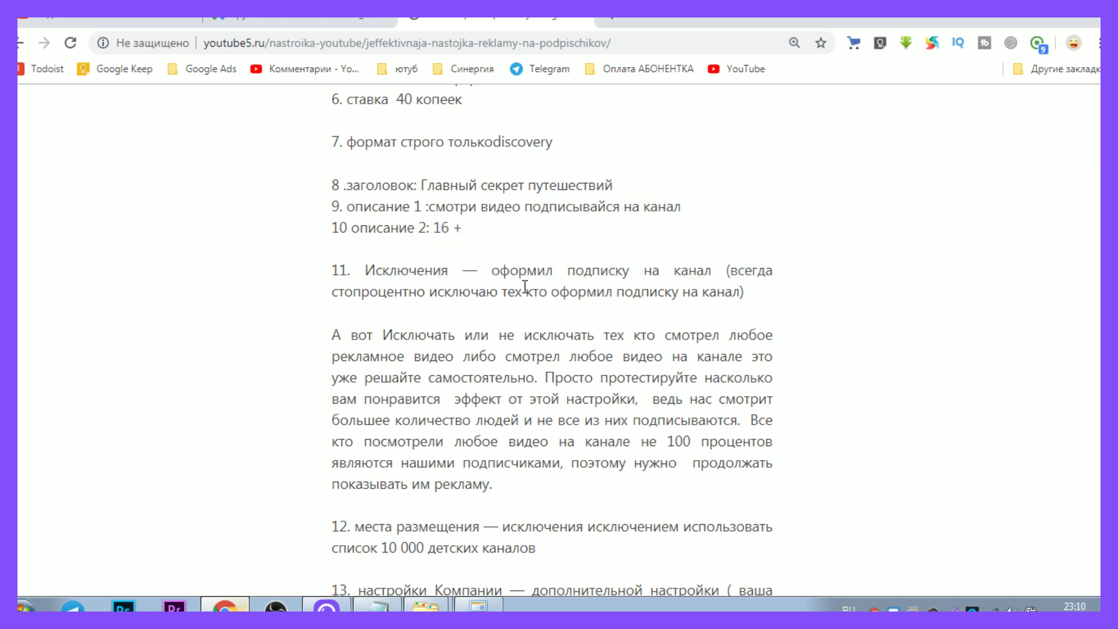
pyautogui.moveTo(409, 293); pyautogui.dragTo(760, 291)
pyautogui.click(764, 292)
# Return to Google Ads and examine the remarketing ad group's audiences and the details of its excluded channel-subscriber audience.
pyautogui.click(297, 23)
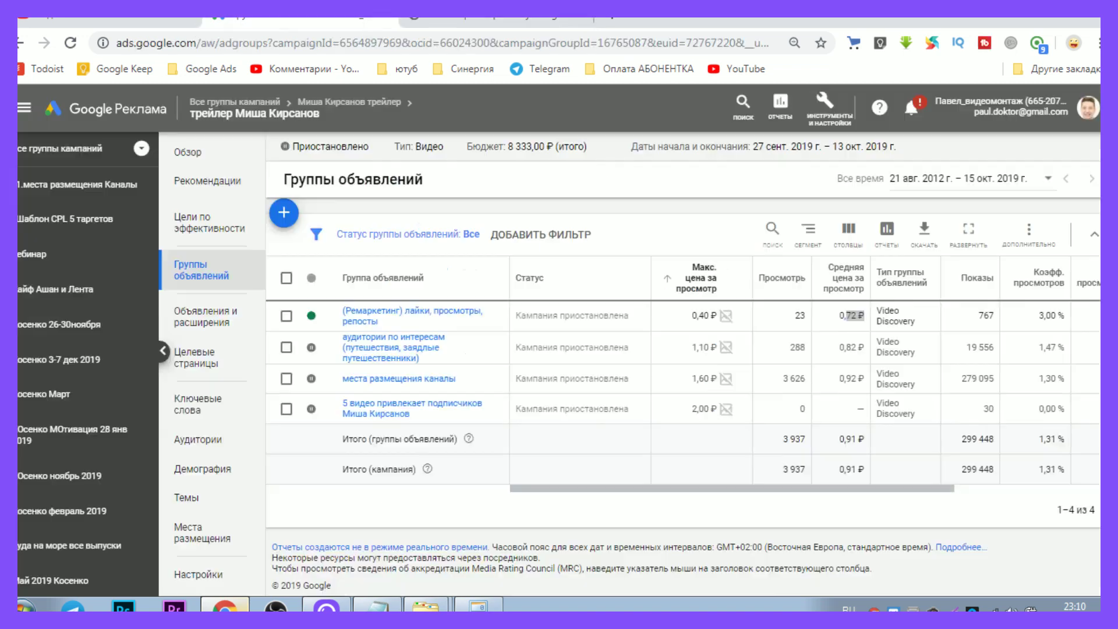
pyautogui.click(428, 314)
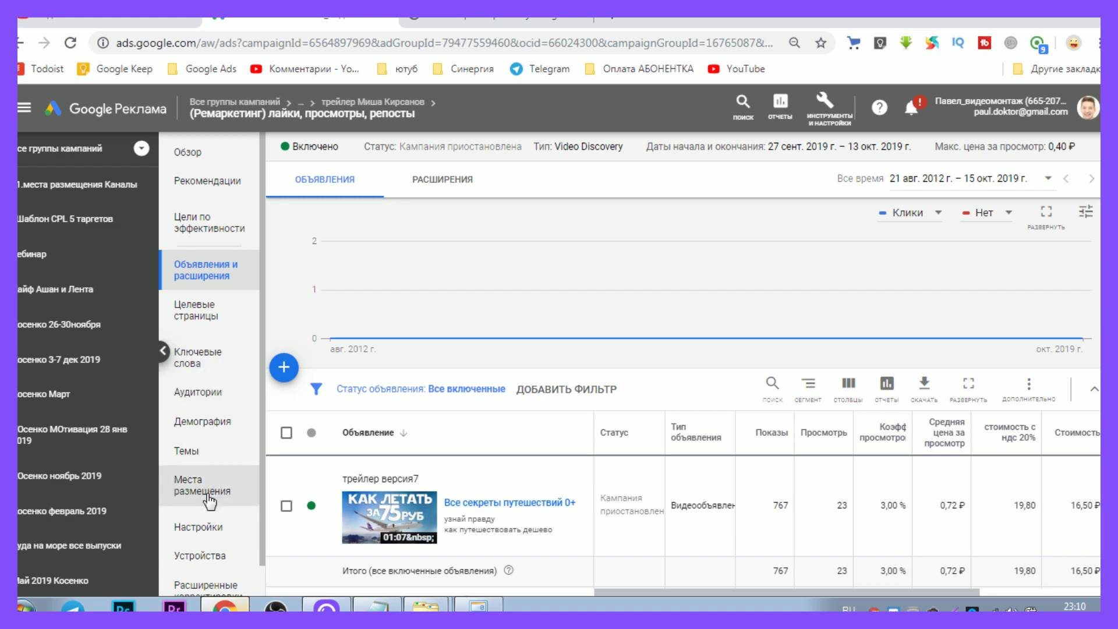
pyautogui.click(215, 393)
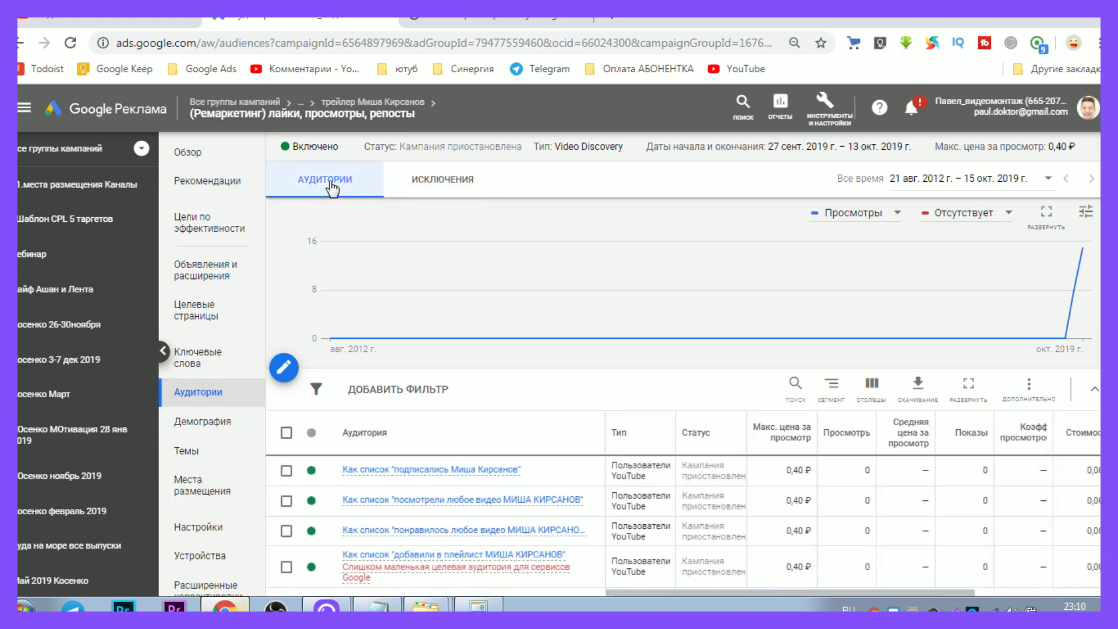
pyautogui.scroll(-3, 347, 436)
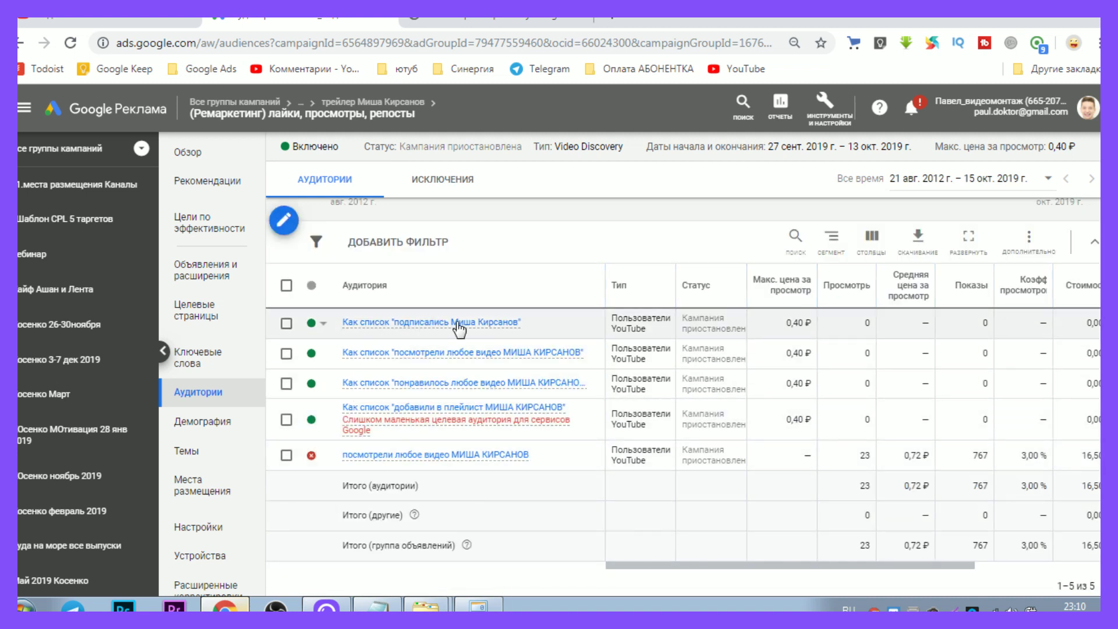
pyautogui.click(486, 320)
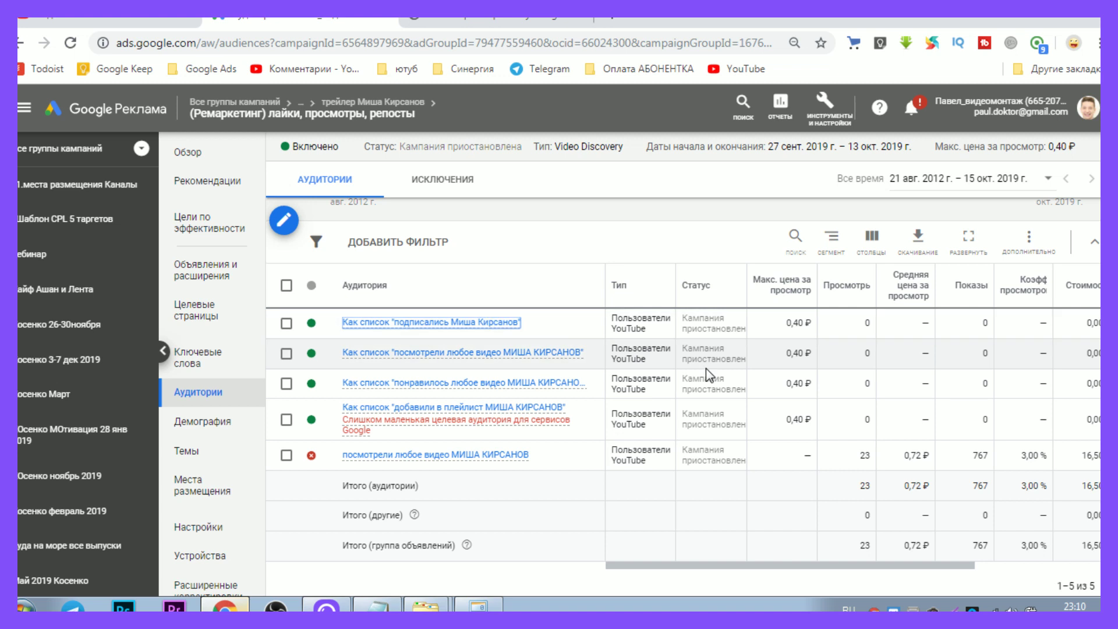
pyautogui.moveTo(694, 567); pyautogui.dragTo(648, 537)
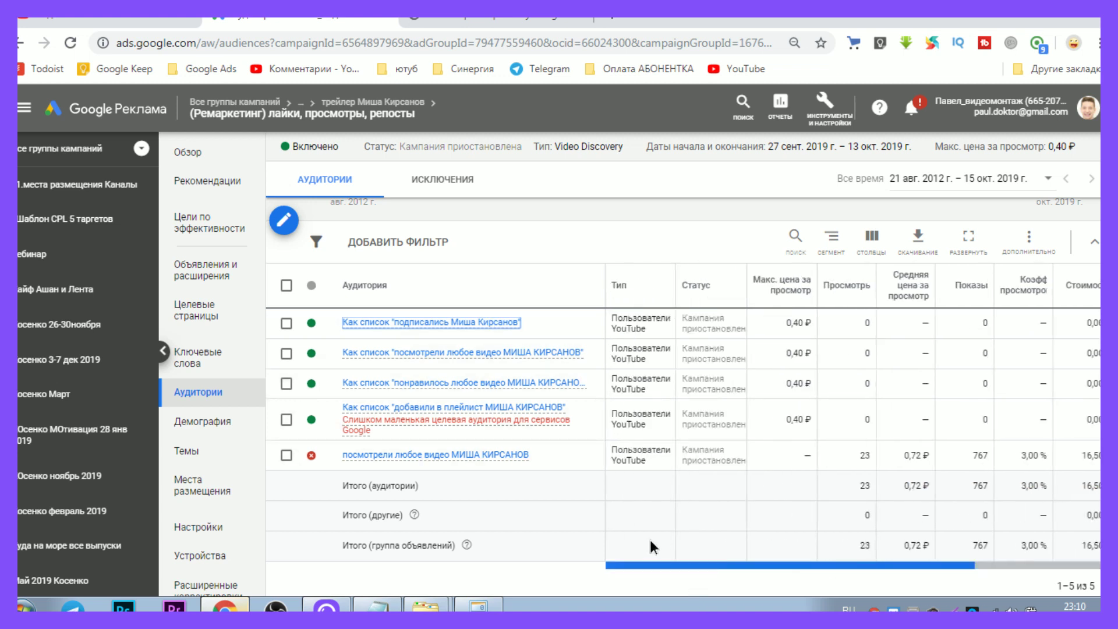
pyautogui.click(438, 181)
pyautogui.moveTo(373, 293)
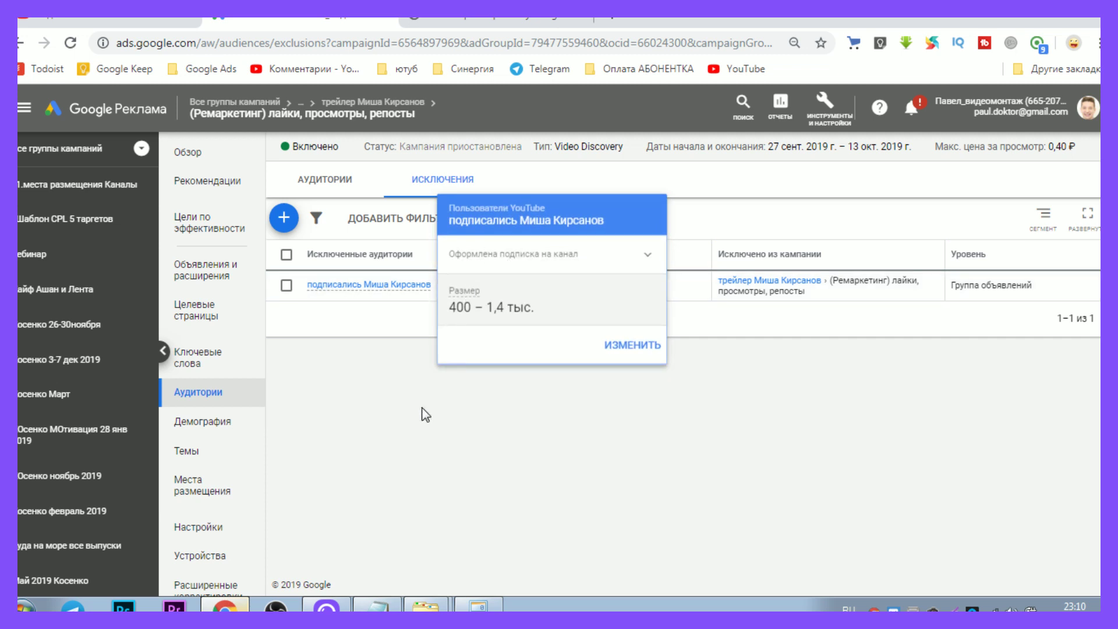
# Switch to the checklist article and highlight the paragraph on excluding video viewers and item 12 on excluding 10 000 children's channels.
pyautogui.click(462, 24)
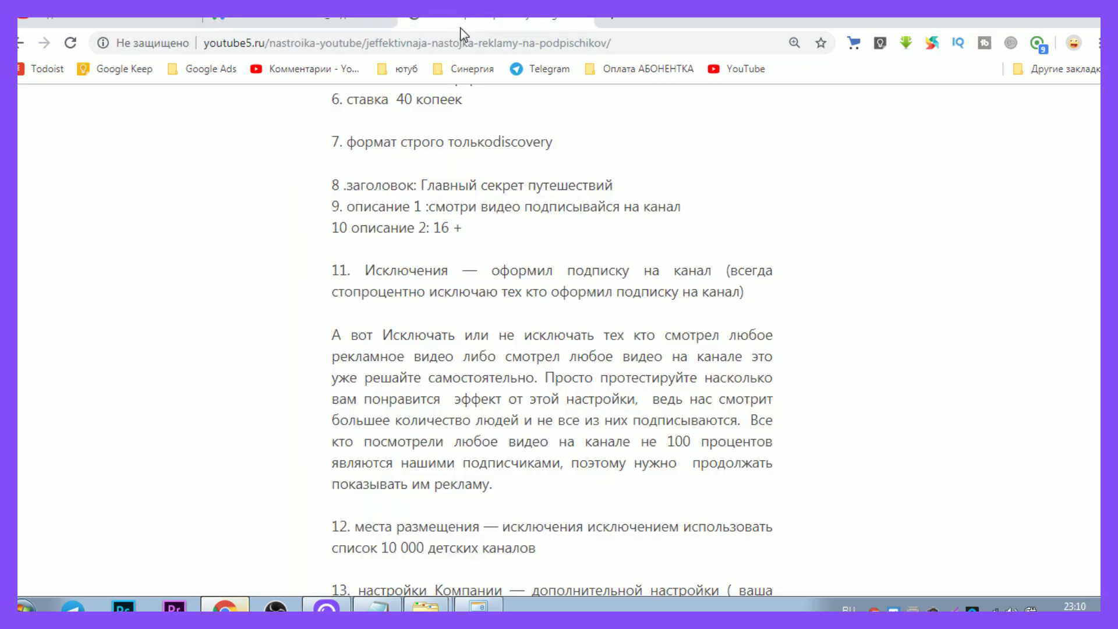
pyautogui.moveTo(435, 334); pyautogui.dragTo(549, 480)
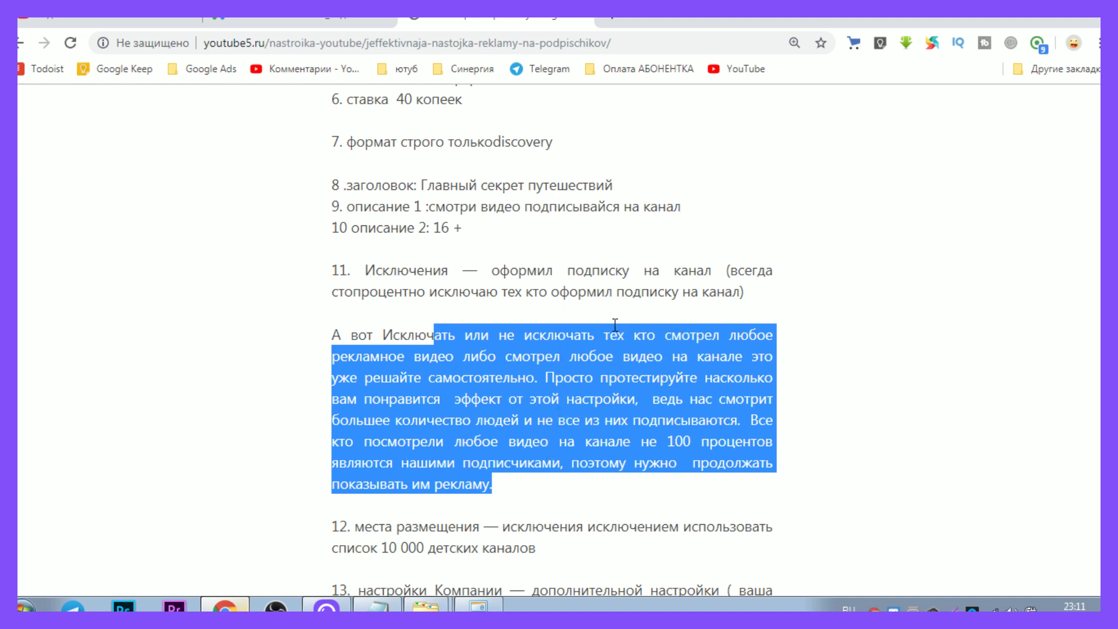
pyautogui.scroll(-3, 603, 329)
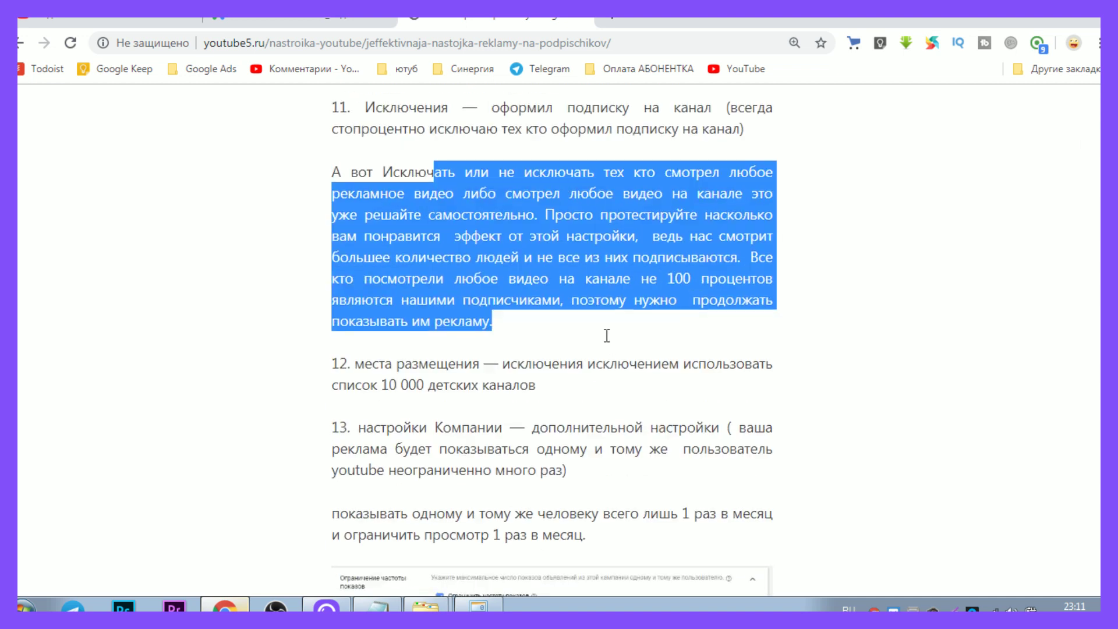
pyautogui.click(554, 323)
pyautogui.moveTo(544, 325); pyautogui.dragTo(332, 167)
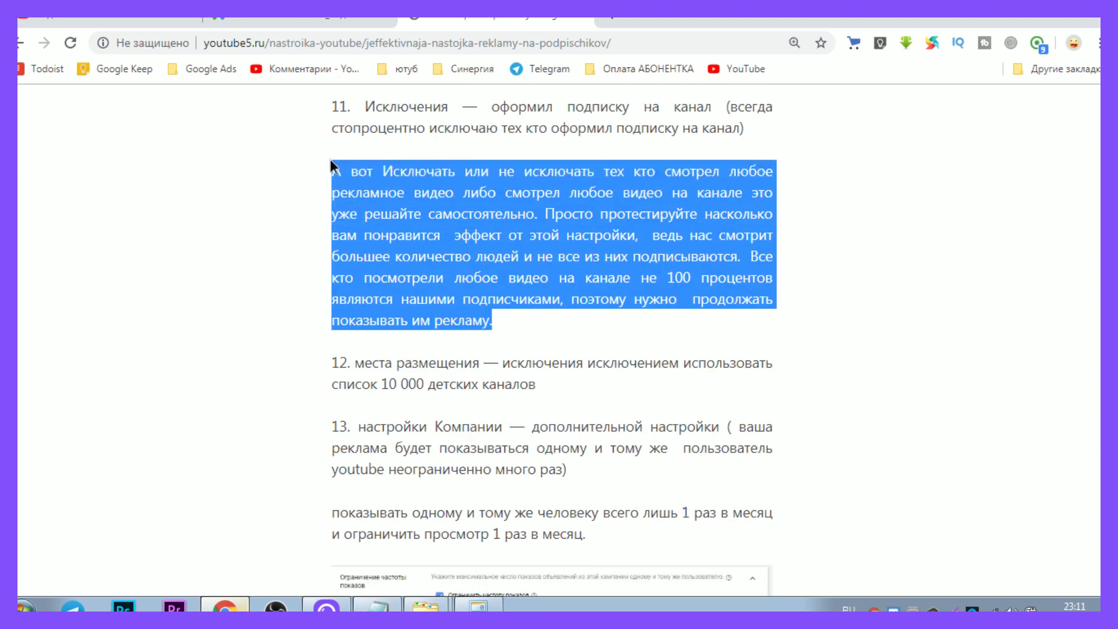
pyautogui.click(542, 321)
pyautogui.scroll(-3, 496, 303)
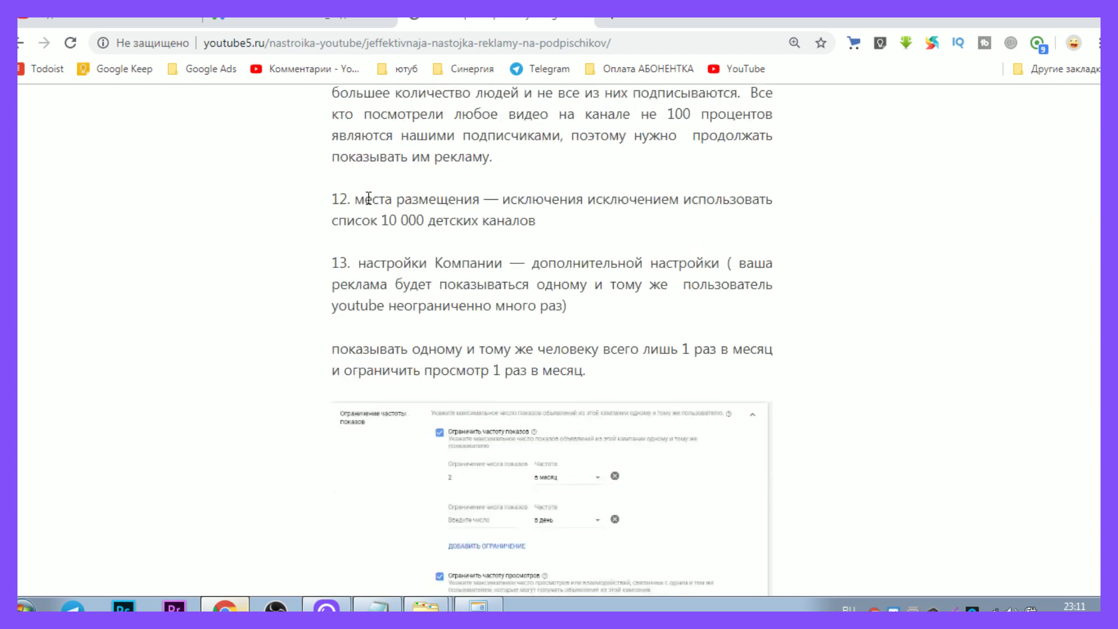
pyautogui.moveTo(351, 201); pyautogui.dragTo(562, 226)
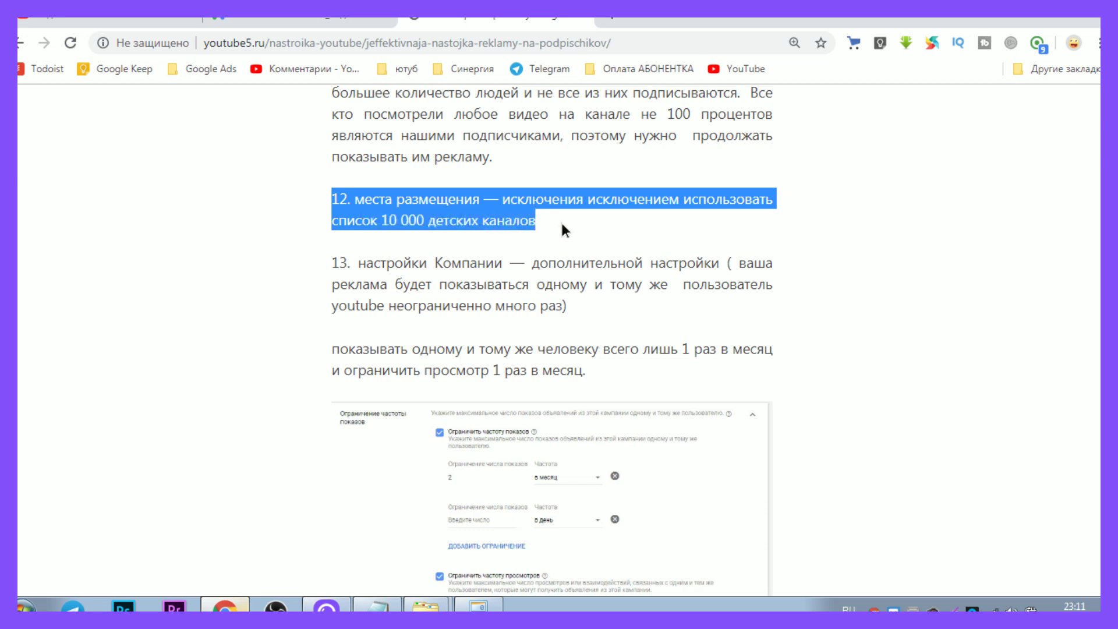
# Return to Google Ads and open the remarketing ad group's settings.
pyautogui.hotkey('ctrl', 'shift', 'Tab')
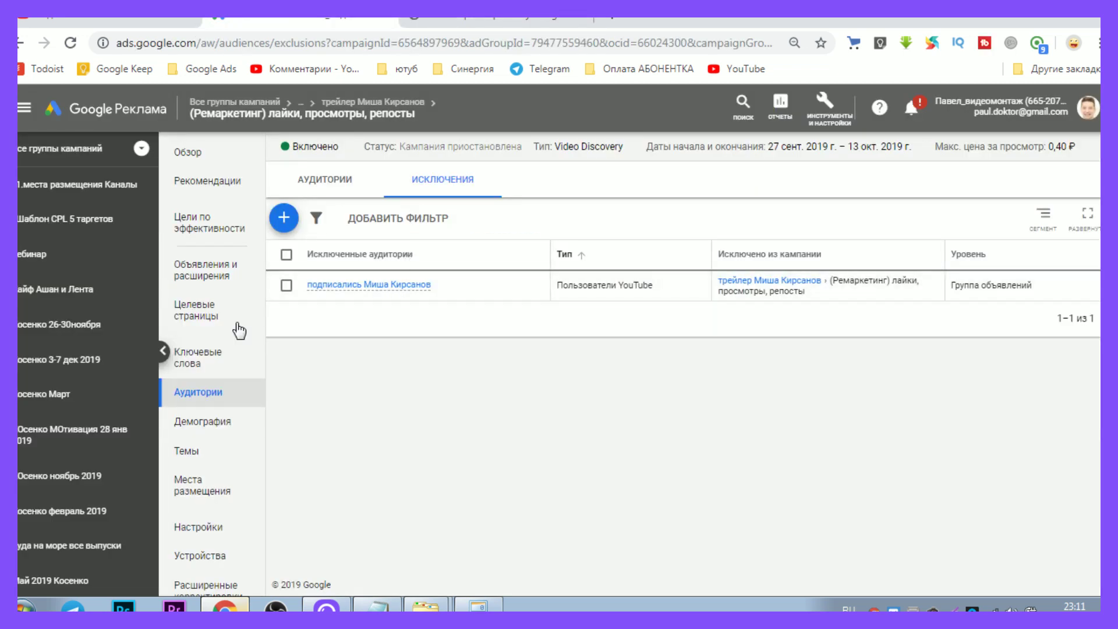
pyautogui.scroll(-1, 239, 329)
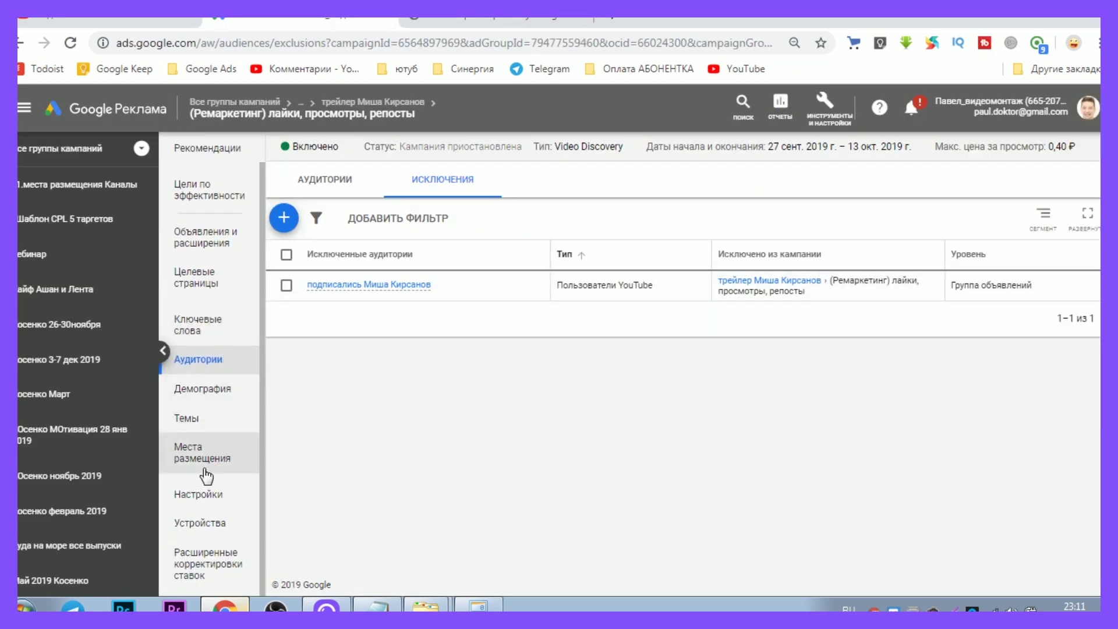
pyautogui.click(215, 496)
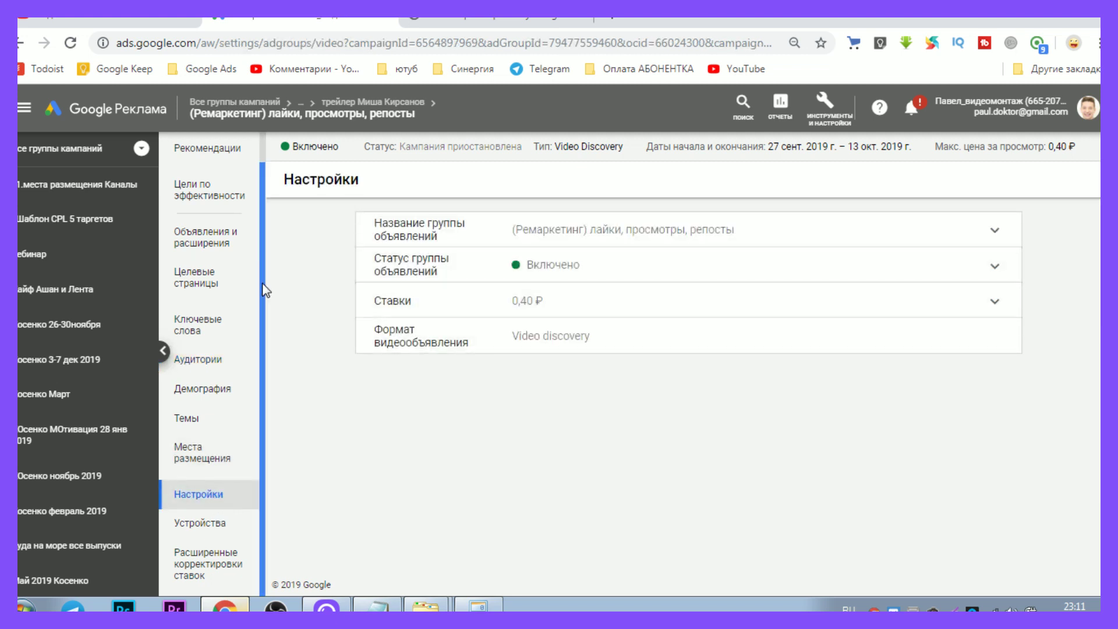
# Go up from the remarketing ad group to its campaign group and examine the group's placements.
pyautogui.scroll(1, 245, 291)
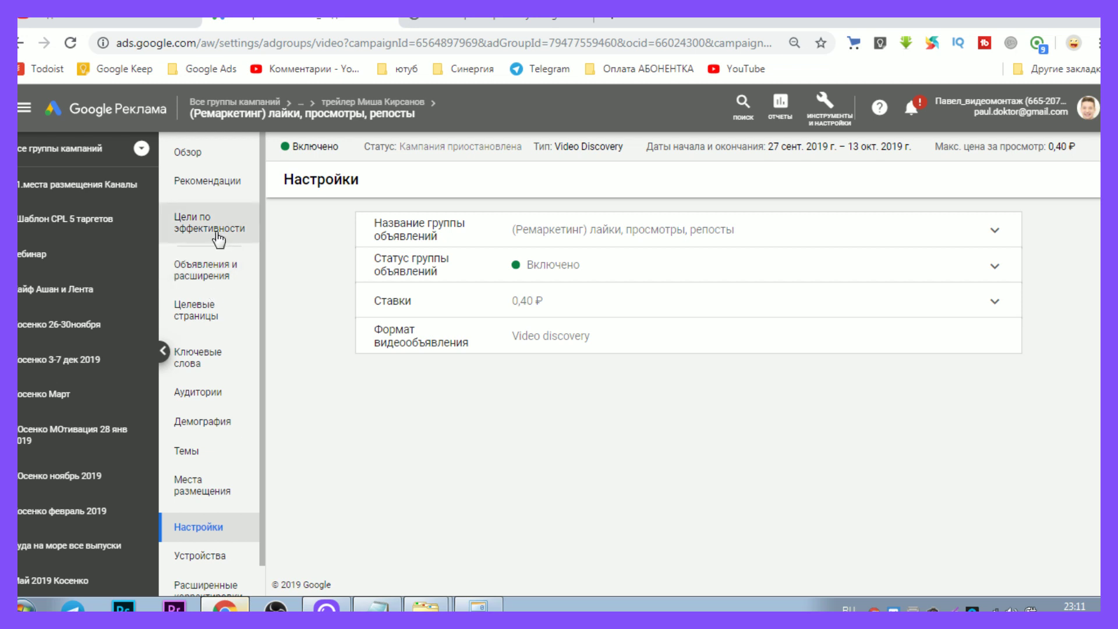
pyautogui.click(220, 182)
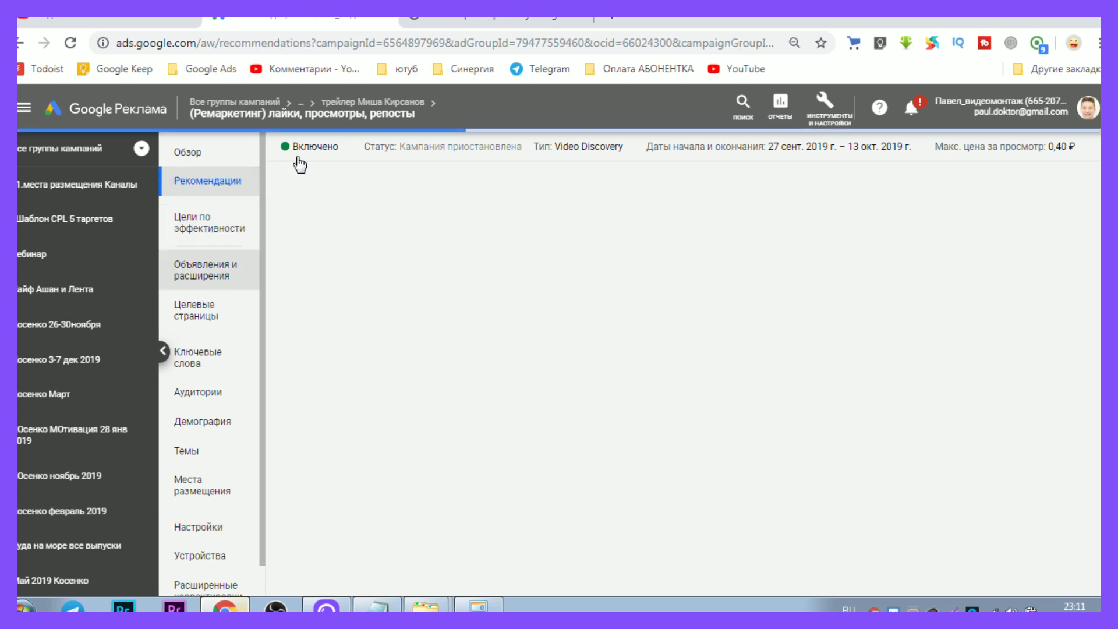
pyautogui.click(348, 103)
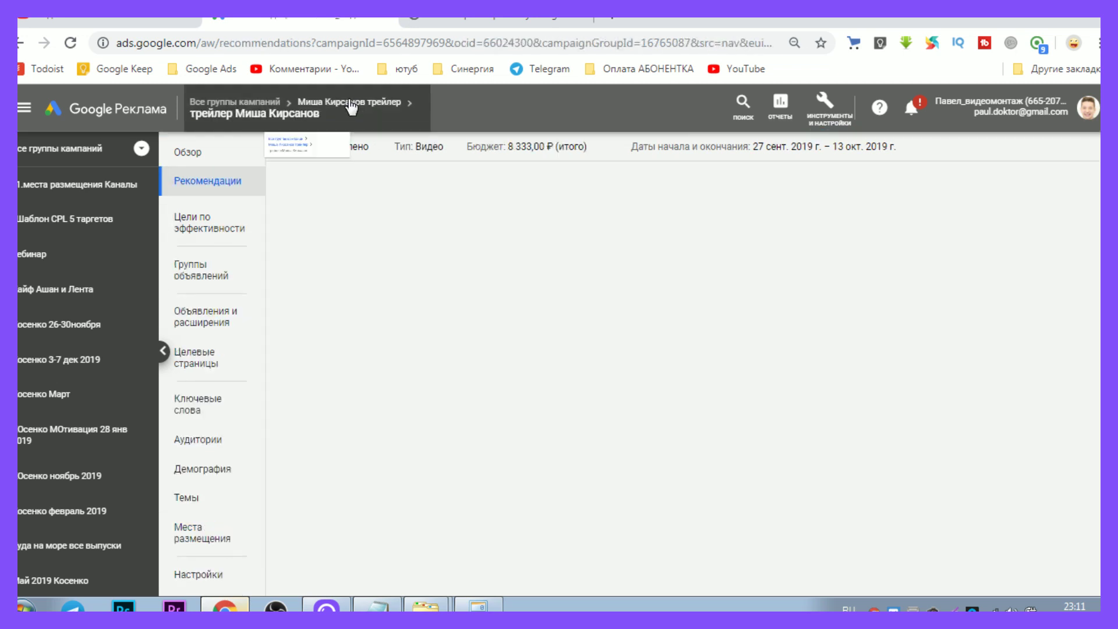
pyautogui.scroll(-3, 208, 482)
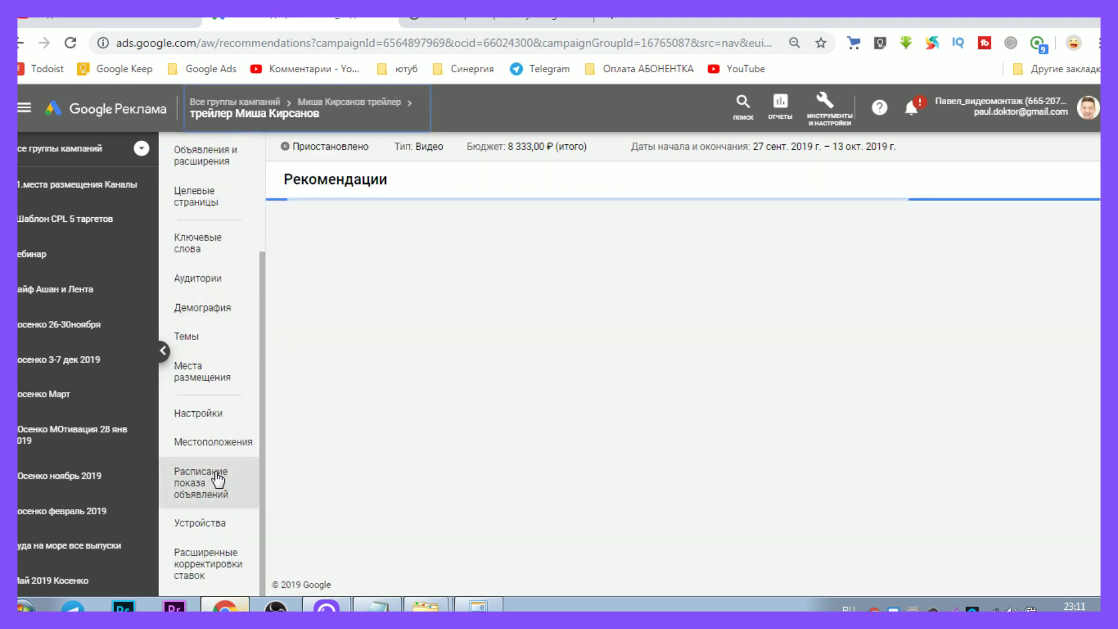
pyautogui.click(371, 106)
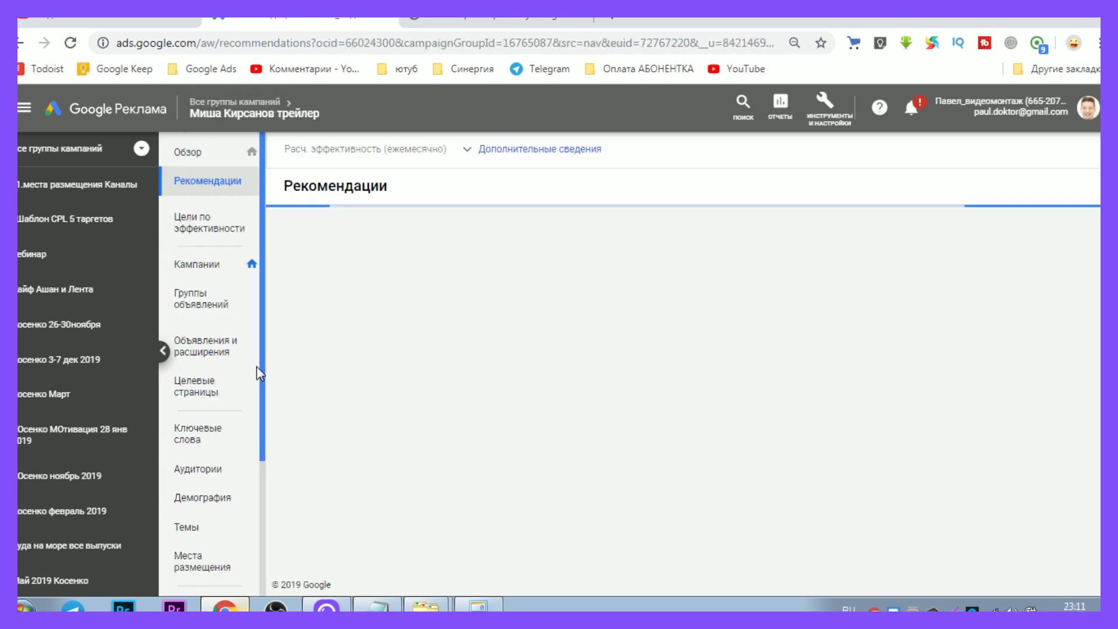
pyautogui.scroll(-3, 223, 419)
pyautogui.click(215, 401)
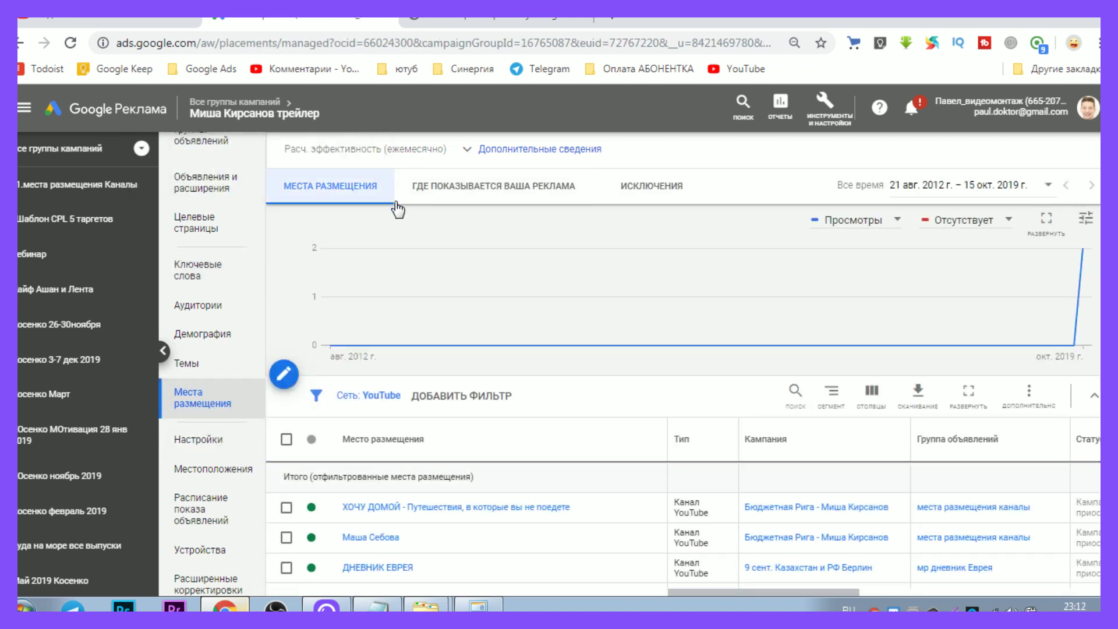
pyautogui.scroll(-3, 401, 509)
pyautogui.scroll(3, 401, 510)
pyautogui.scroll(-5, 401, 511)
pyautogui.scroll(5, 401, 511)
# Examine the campaign group's report of where the ads were shown and open its placement exclusions.
pyautogui.click(466, 187)
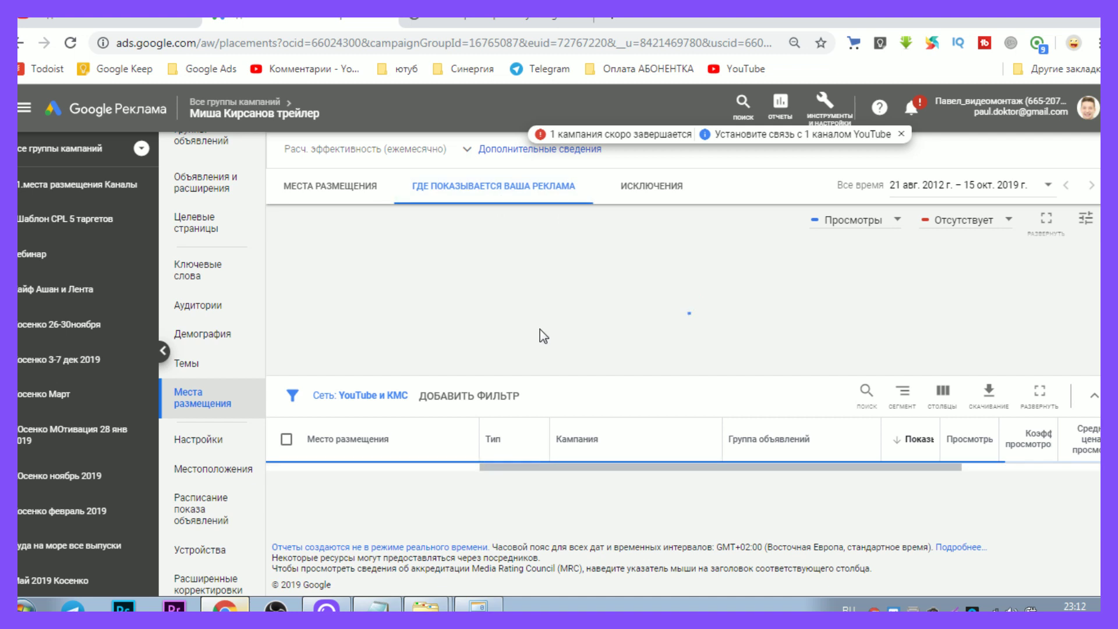
pyautogui.scroll(-3, 515, 343)
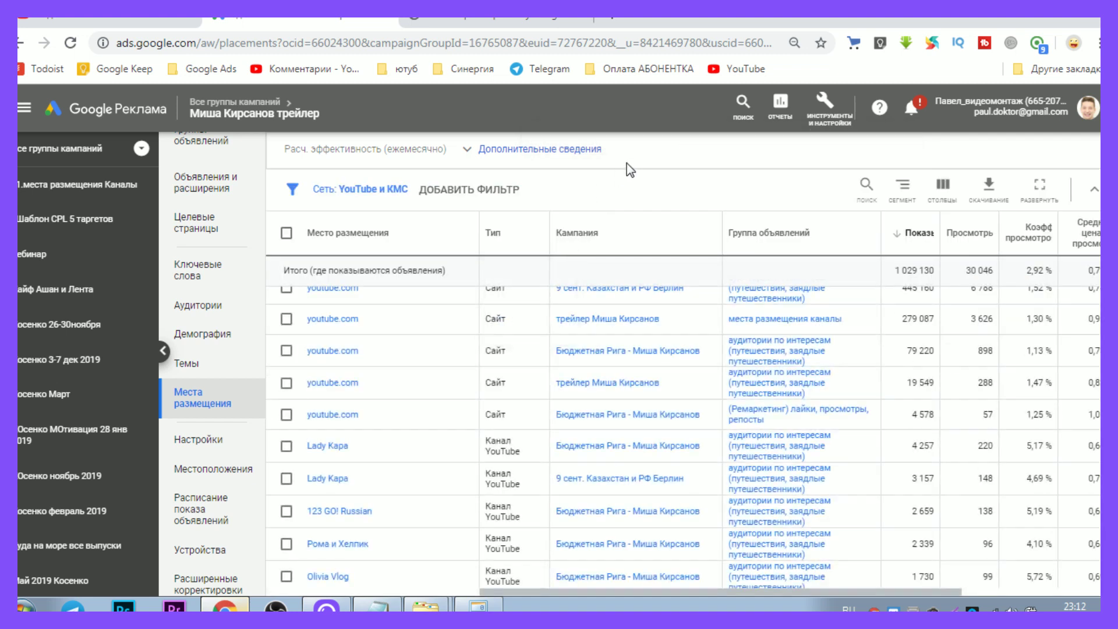
pyautogui.scroll(3, 504, 346)
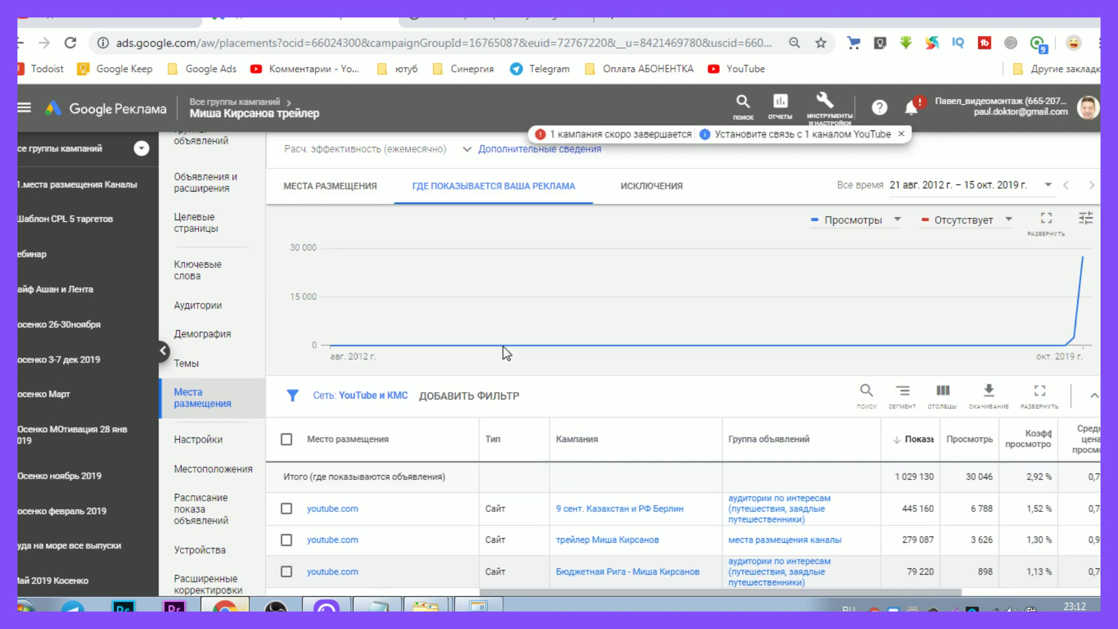
pyautogui.scroll(-2, 532, 367)
pyautogui.scroll(2, 532, 367)
pyautogui.scroll(-3, 576, 235)
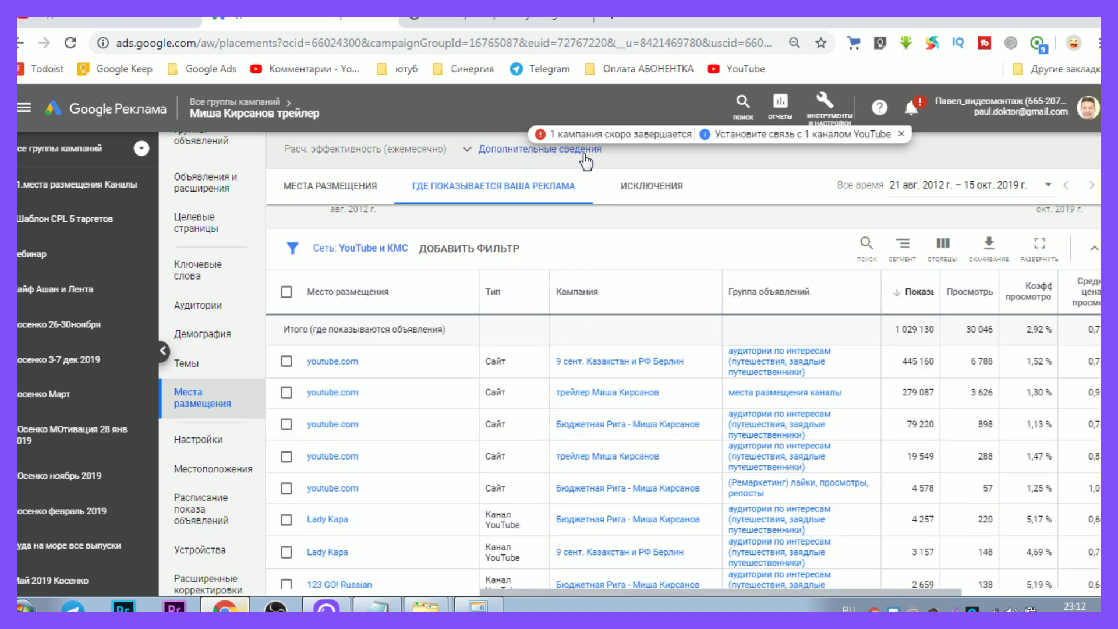
pyautogui.click(664, 208)
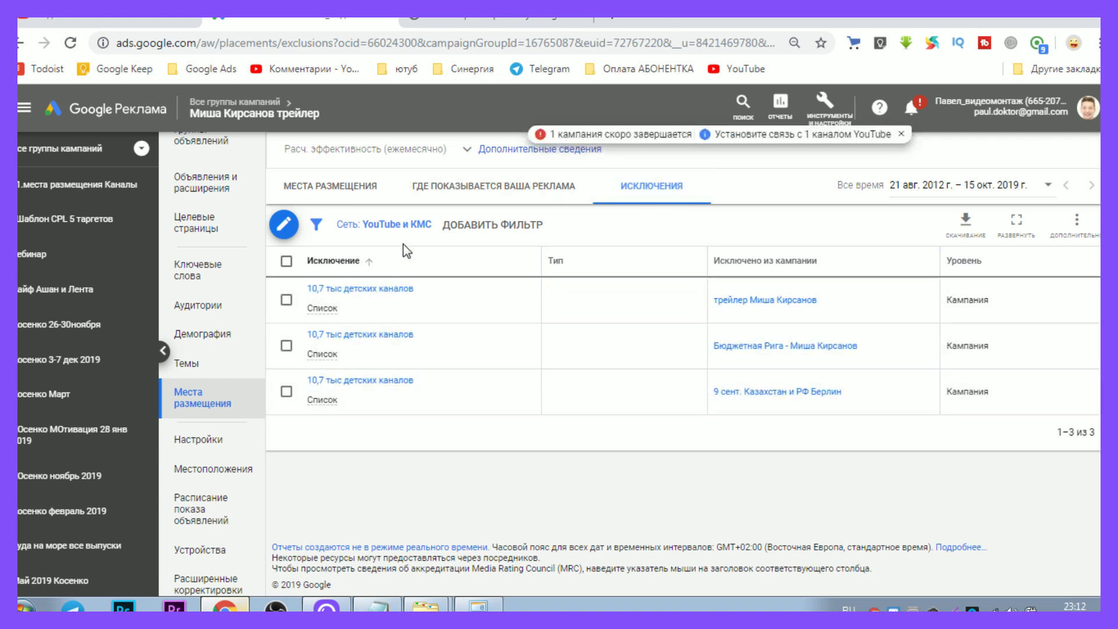
# Return to the campaign group's campaign list and open the trailer campaign's ad groups.
pyautogui.moveTo(271, 120)
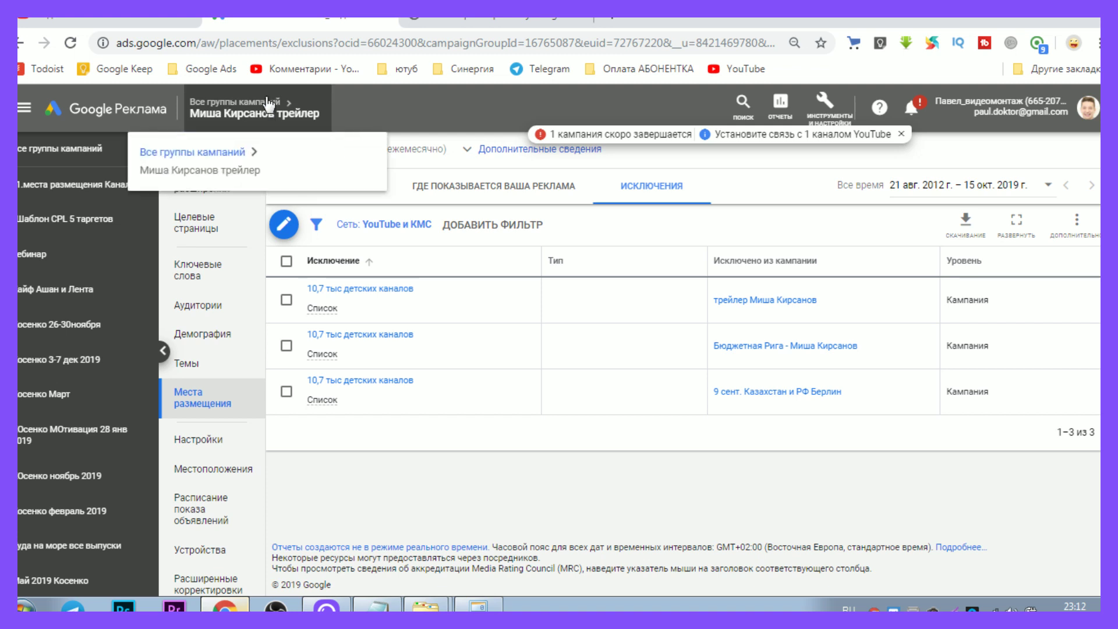
pyautogui.scroll(3, 223, 294)
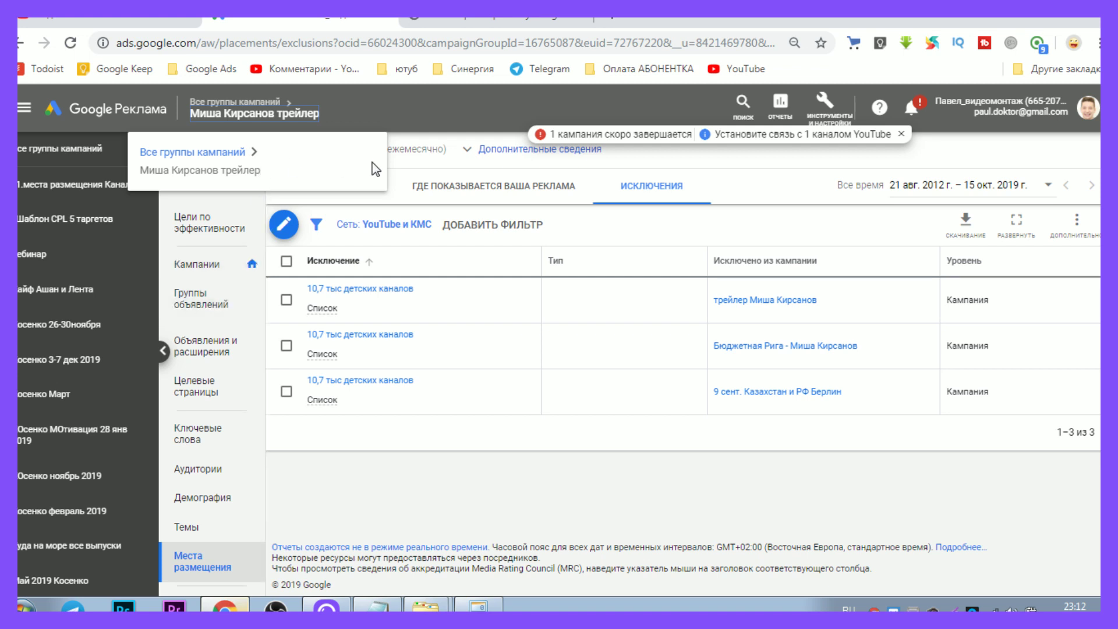
pyautogui.click(218, 266)
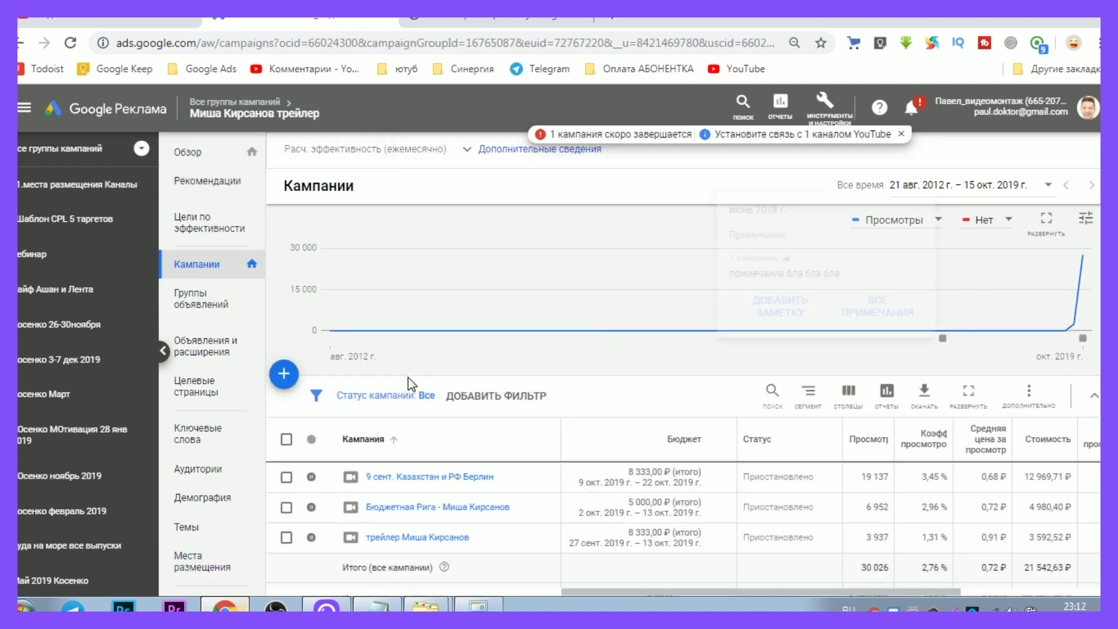
pyautogui.scroll(-3, 412, 385)
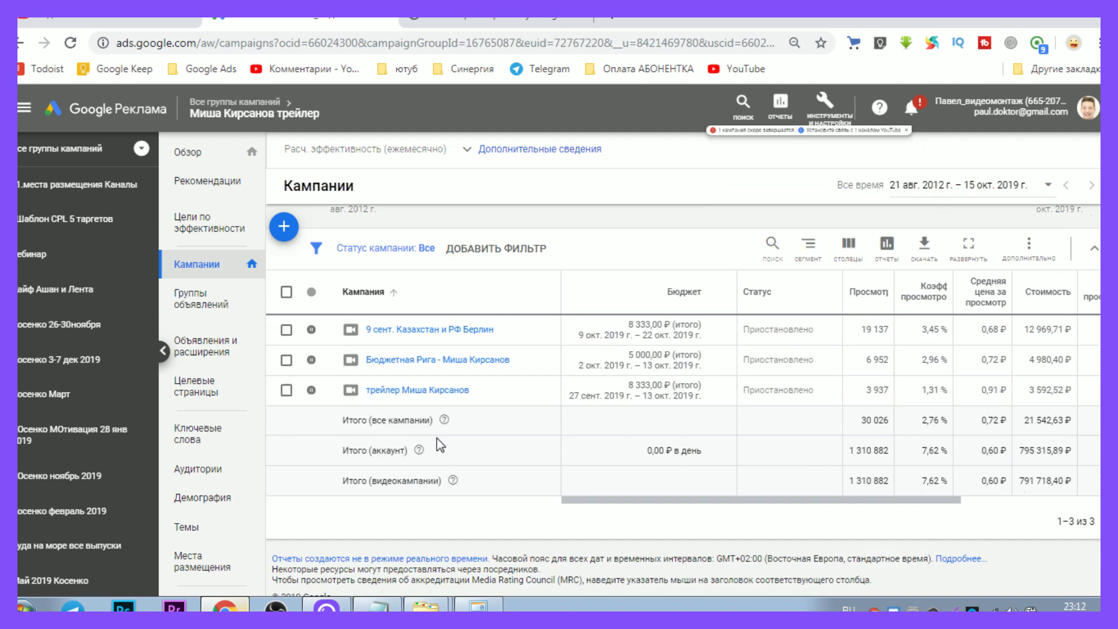
pyautogui.click(431, 391)
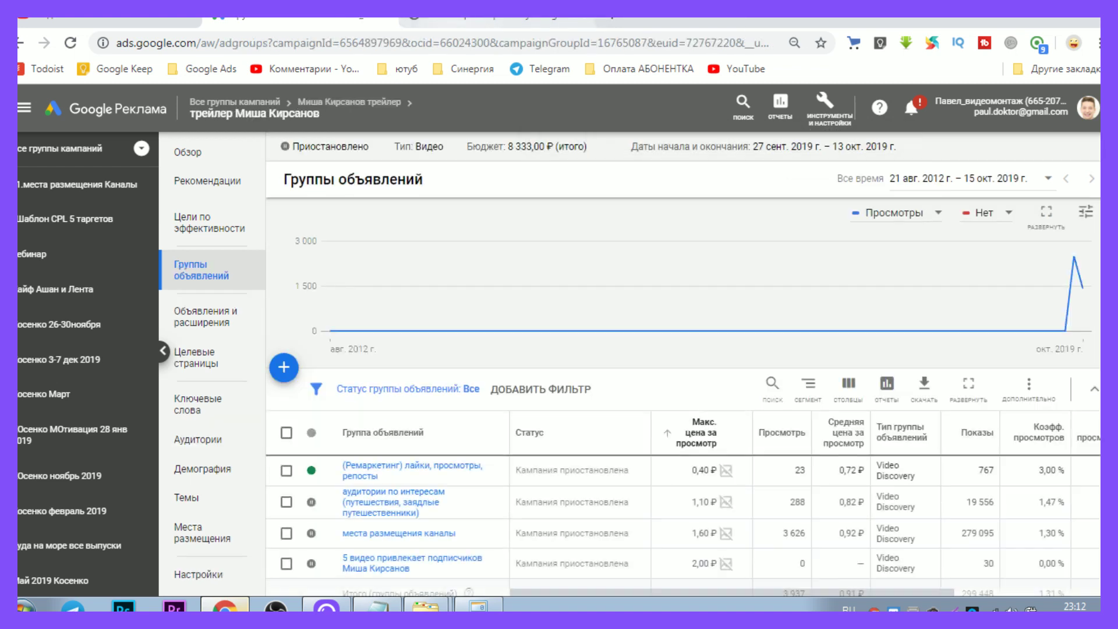
# Switch to the checklist article, highlight item 13 on the campaign's additional settings, and return to Google Ads.
pyautogui.hotkey('ctrl', 'Tab')
pyautogui.moveTo(340, 262); pyautogui.dragTo(531, 301)
pyautogui.hotkey('ctrl', 'shift', 'Tab')
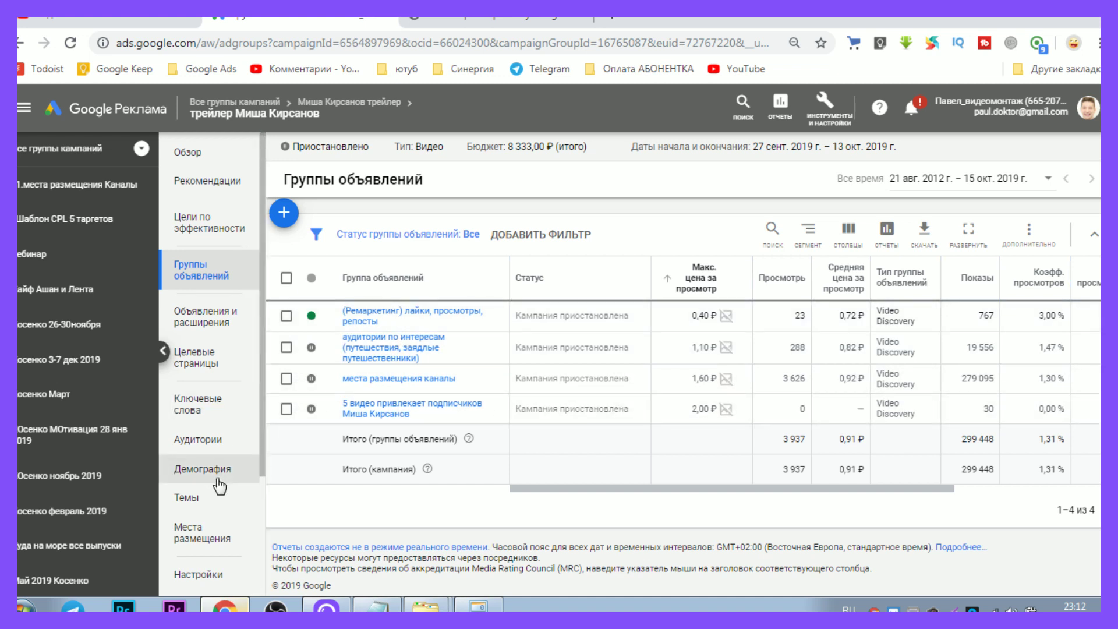
# Open the trailer campaign's settings and expand the frequency capping section within the additional settings.
pyautogui.scroll(-3, 215, 478)
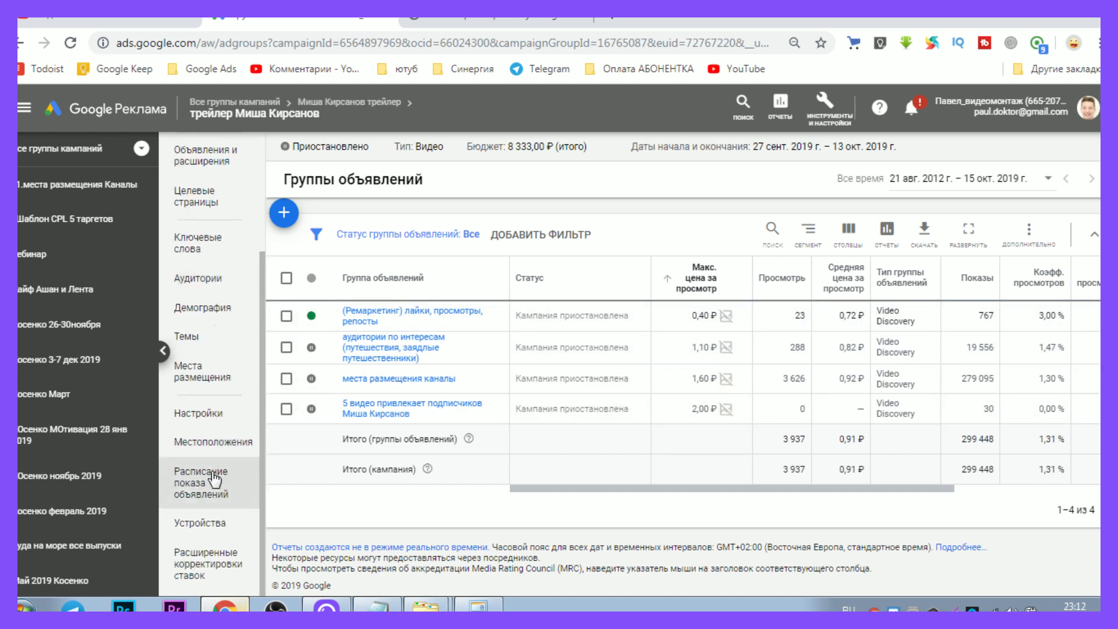
pyautogui.click(211, 414)
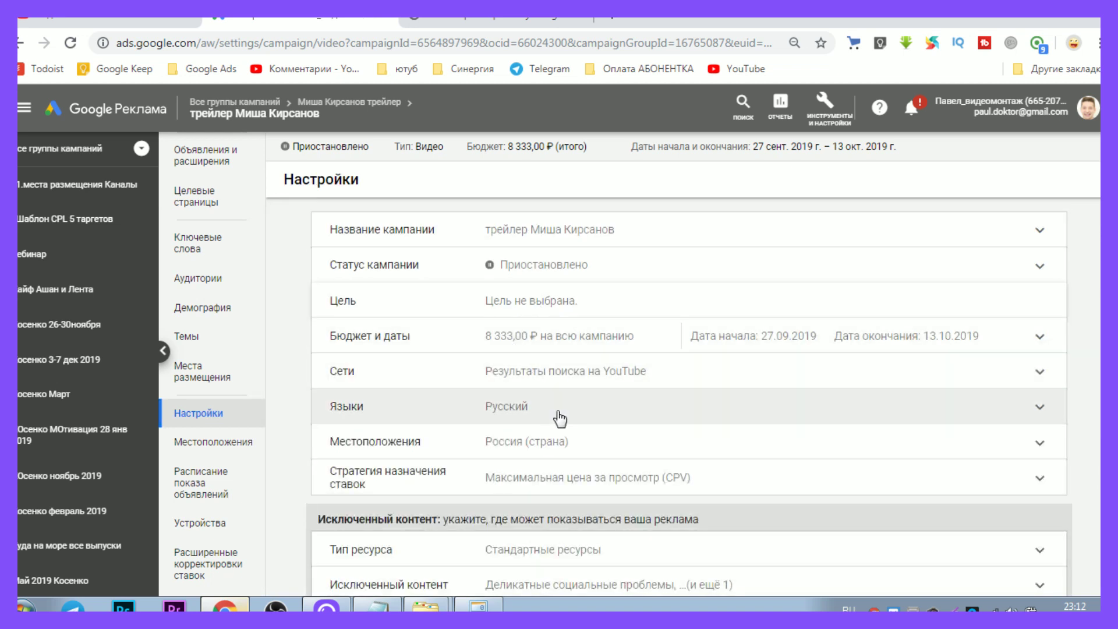
pyautogui.scroll(-5, 560, 408)
pyautogui.click(389, 402)
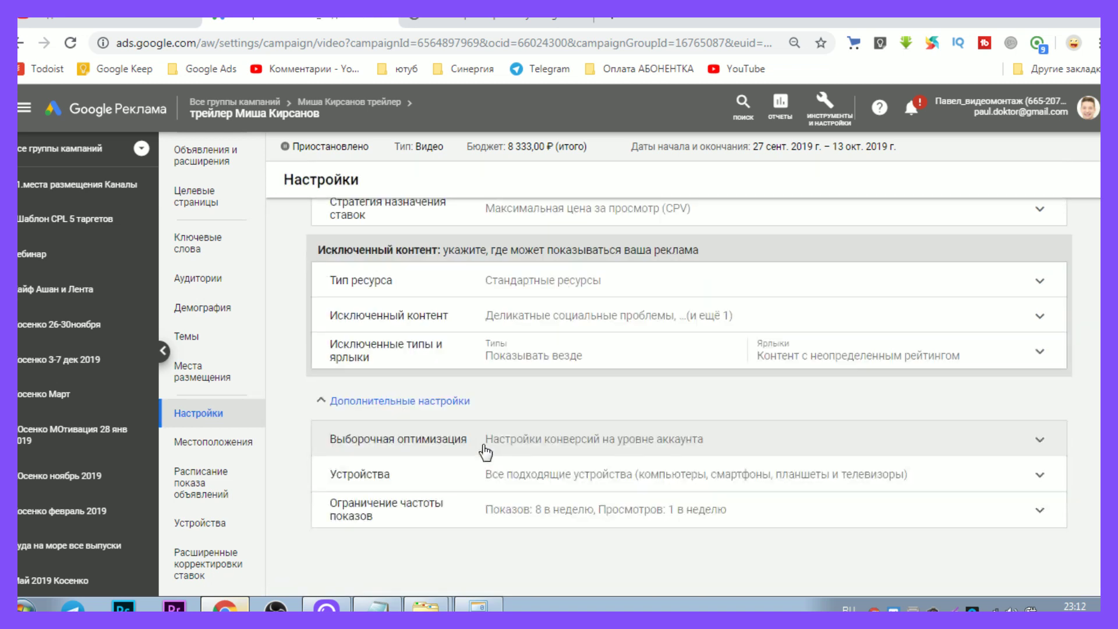
pyautogui.scroll(-2, 484, 446)
pyautogui.click(482, 408)
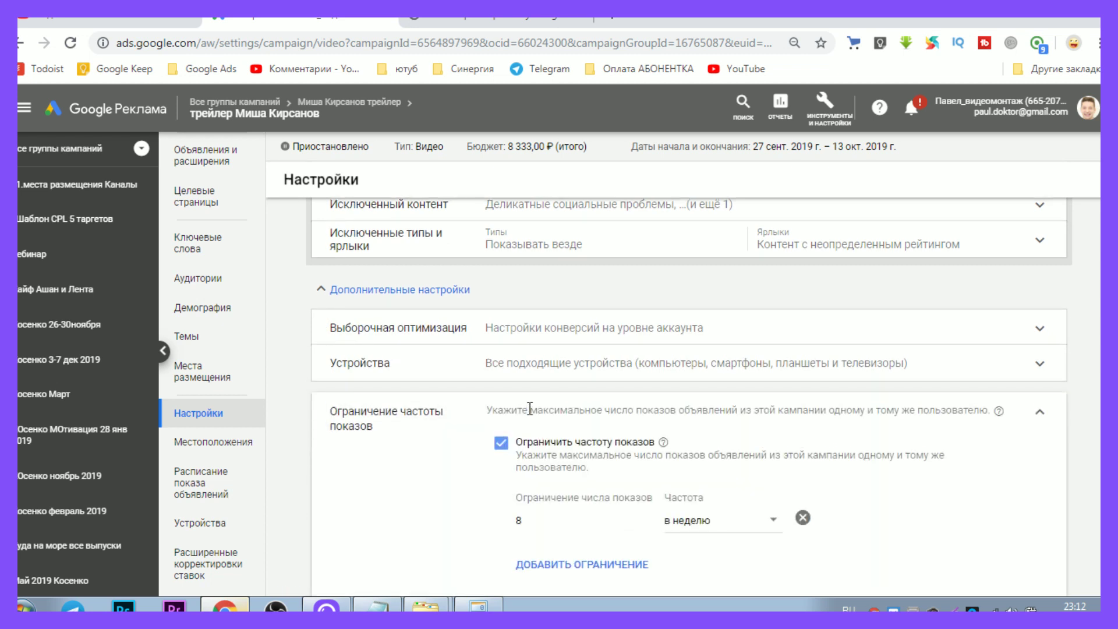
# Examine the weekly impression and view limits in the frequency capping settings, highlighting the impression limit and view frequency.
pyautogui.doubleClick(518, 374)
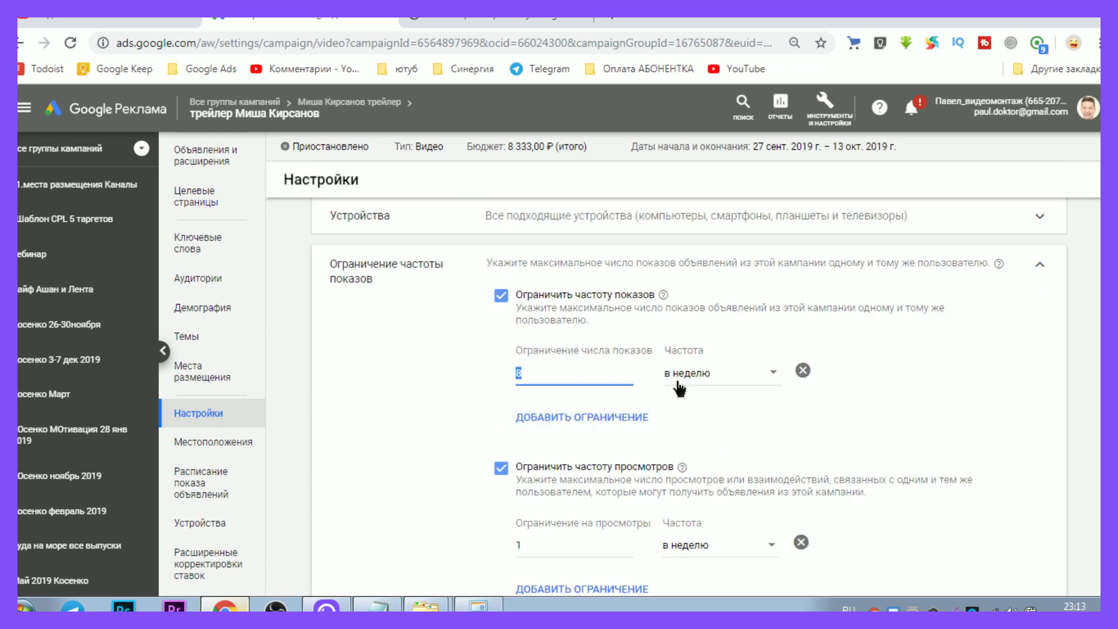
pyautogui.moveTo(781, 545); pyautogui.dragTo(699, 543)
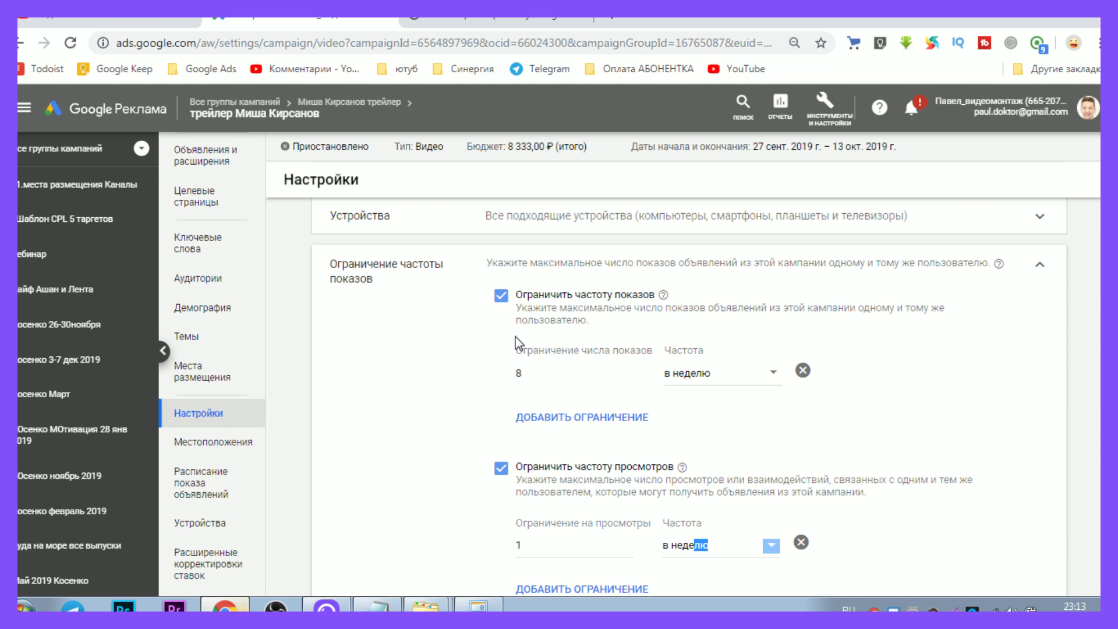
pyautogui.scroll(-1, 605, 396)
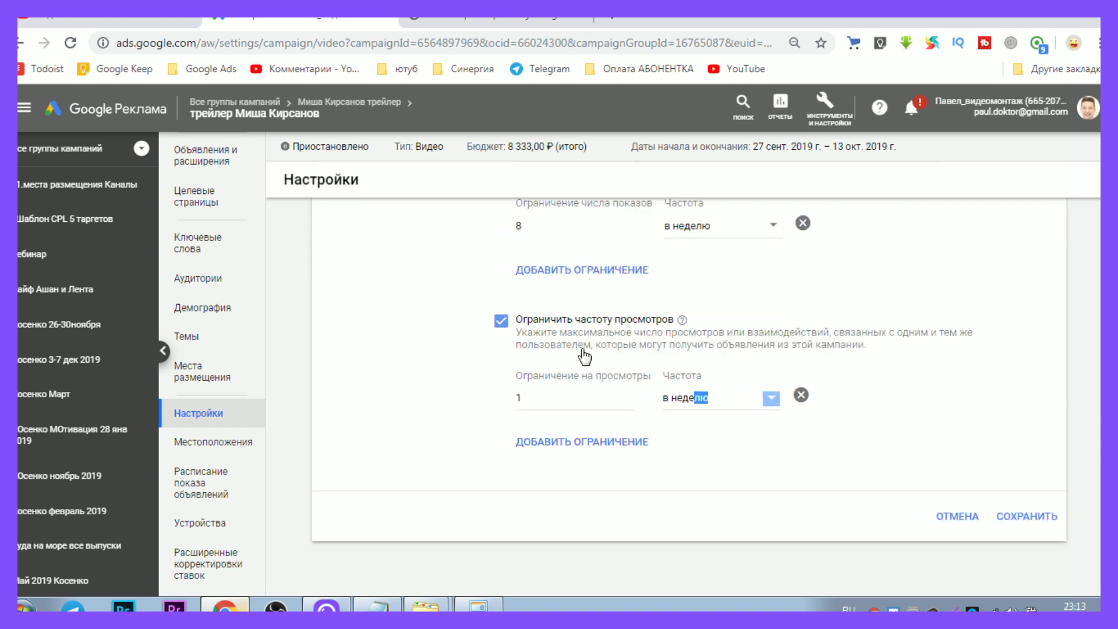
pyautogui.scroll(1, 602, 366)
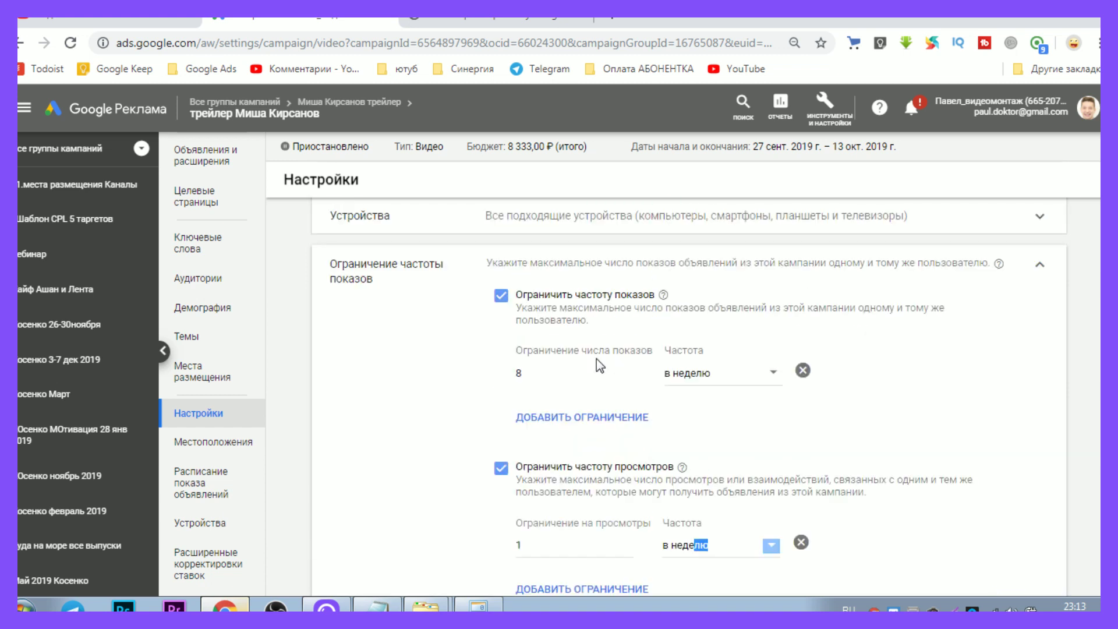
pyautogui.doubleClick(518, 372)
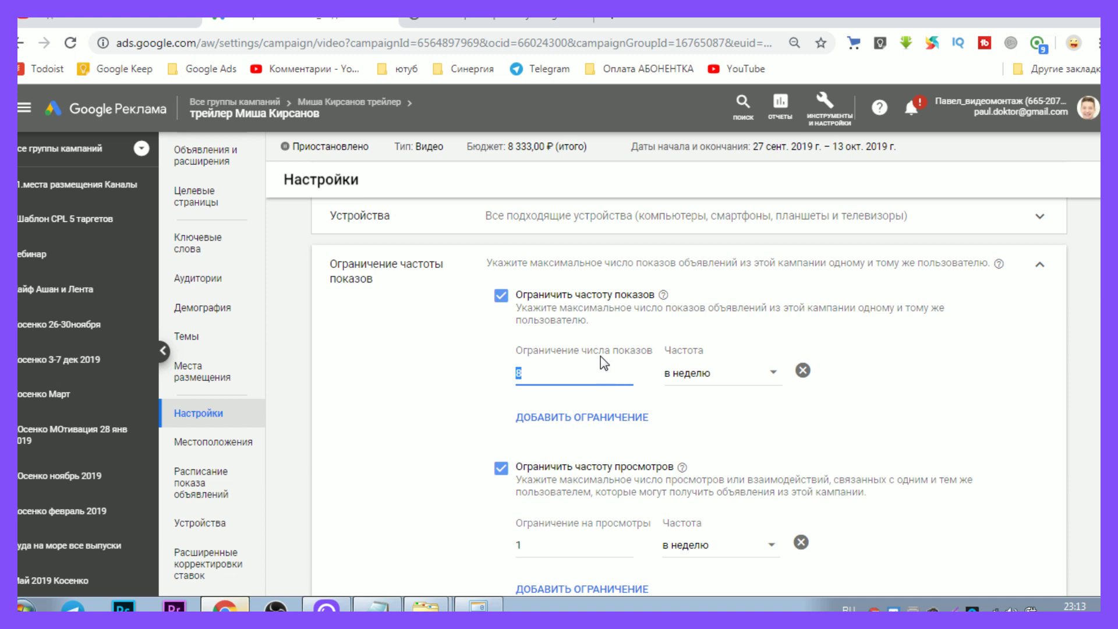
pyautogui.scroll(-1, 579, 434)
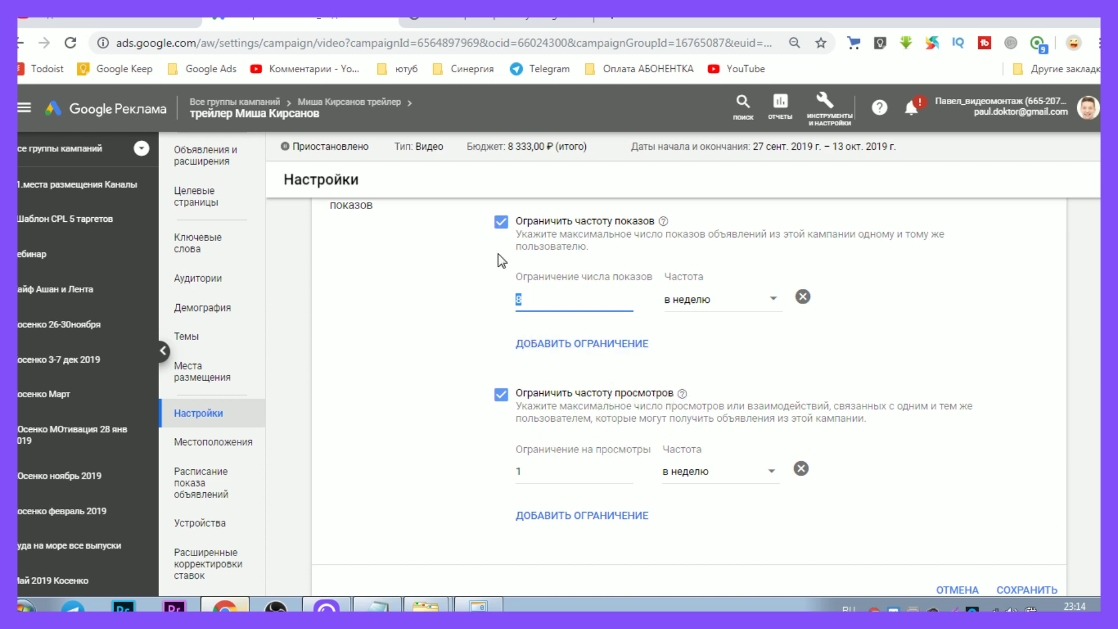
# Switch to the checklist article and highlight the advice to limit both impressions and views to 1 per person per month.
pyautogui.click(468, 19)
pyautogui.click(464, 352)
pyautogui.moveTo(463, 350); pyautogui.dragTo(691, 353)
pyautogui.click(654, 374)
pyautogui.moveTo(510, 371); pyautogui.dragTo(595, 370)
pyautogui.click(614, 371)
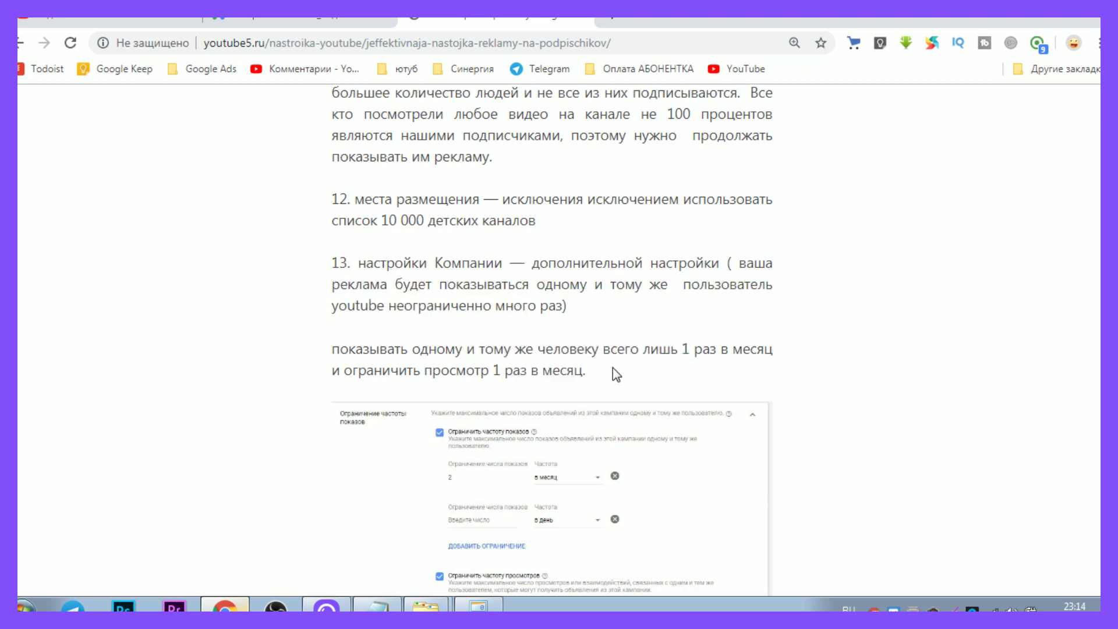
pyautogui.moveTo(670, 349); pyautogui.dragTo(760, 351)
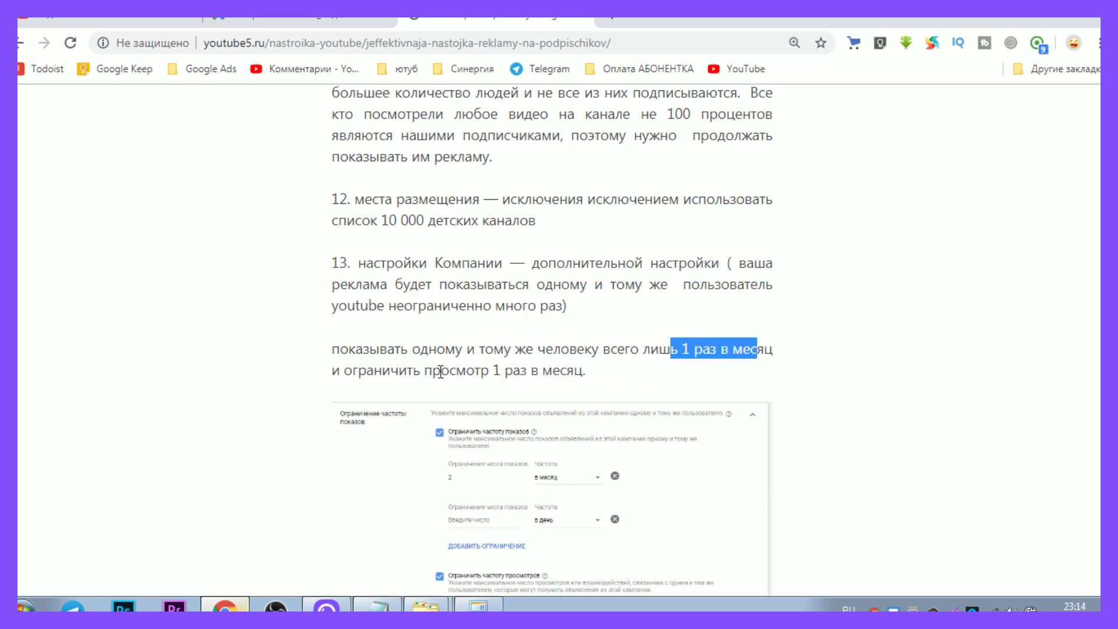
pyautogui.moveTo(441, 370); pyautogui.dragTo(618, 376)
pyautogui.click(606, 379)
# Go through the article's frequency capping screenshot and highlight the sentence on creating 7 lists for automatic КАК remarketing audiences.
pyautogui.scroll(-5, 594, 408)
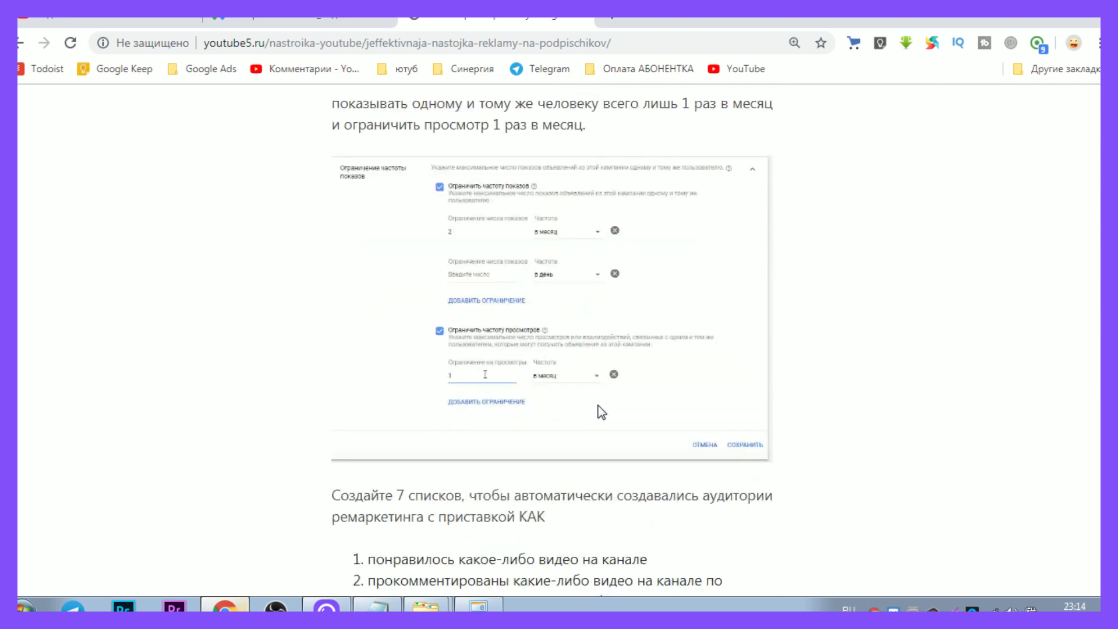
pyautogui.scroll(-1, 601, 414)
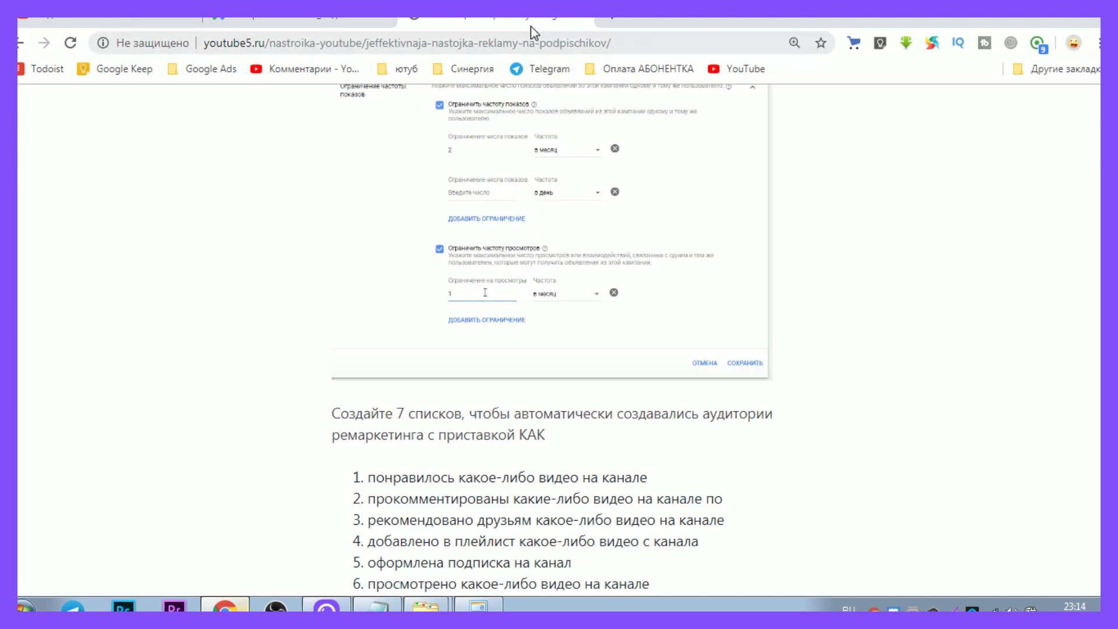
pyautogui.scroll(2, 461, 332)
pyautogui.scroll(-1, 473, 337)
pyautogui.scroll(-3, 473, 348)
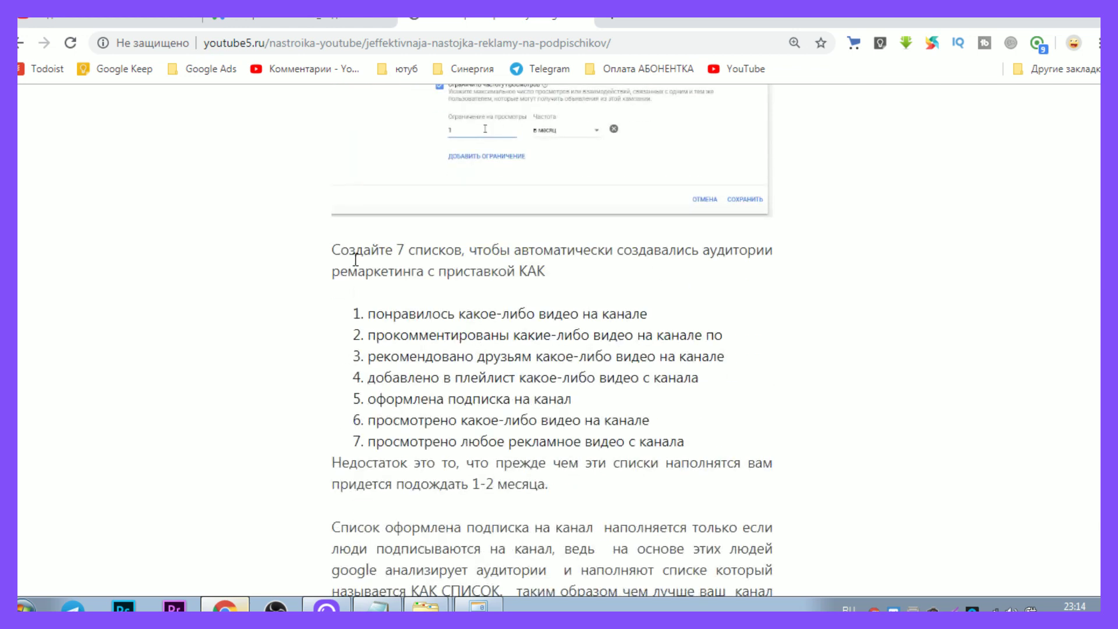
pyautogui.moveTo(331, 250); pyautogui.dragTo(579, 267)
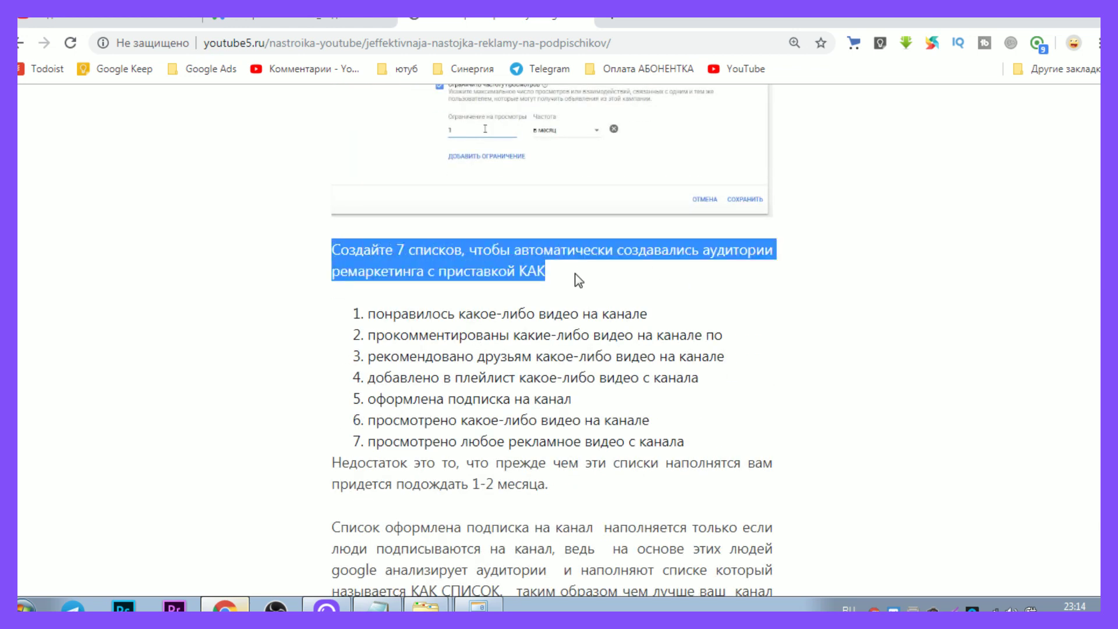
pyautogui.click(559, 286)
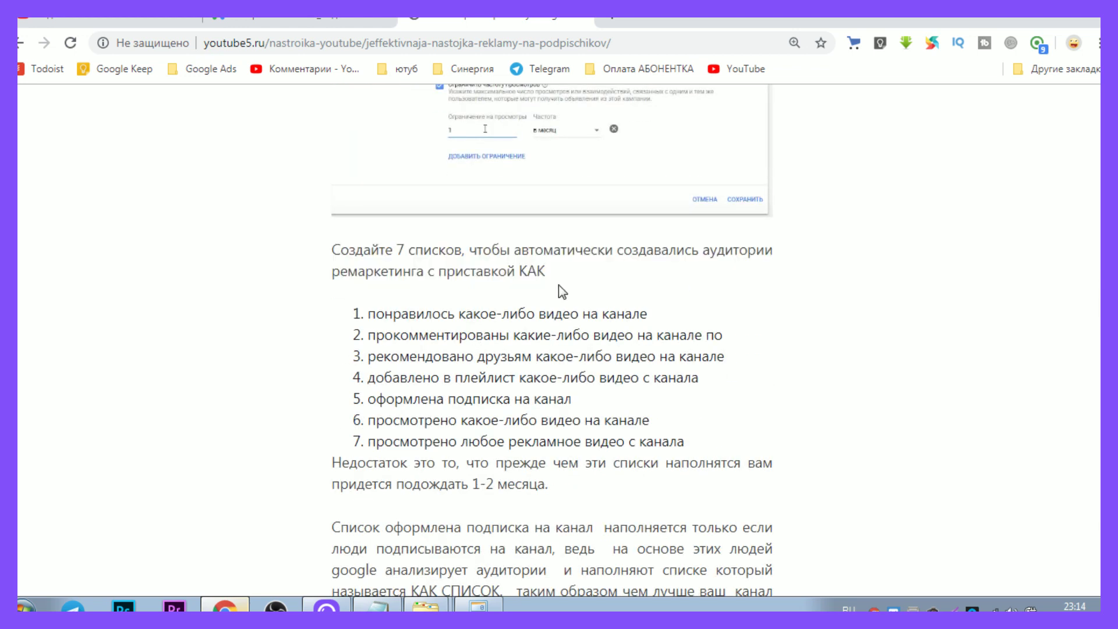
pyautogui.moveTo(331, 251); pyautogui.dragTo(559, 274)
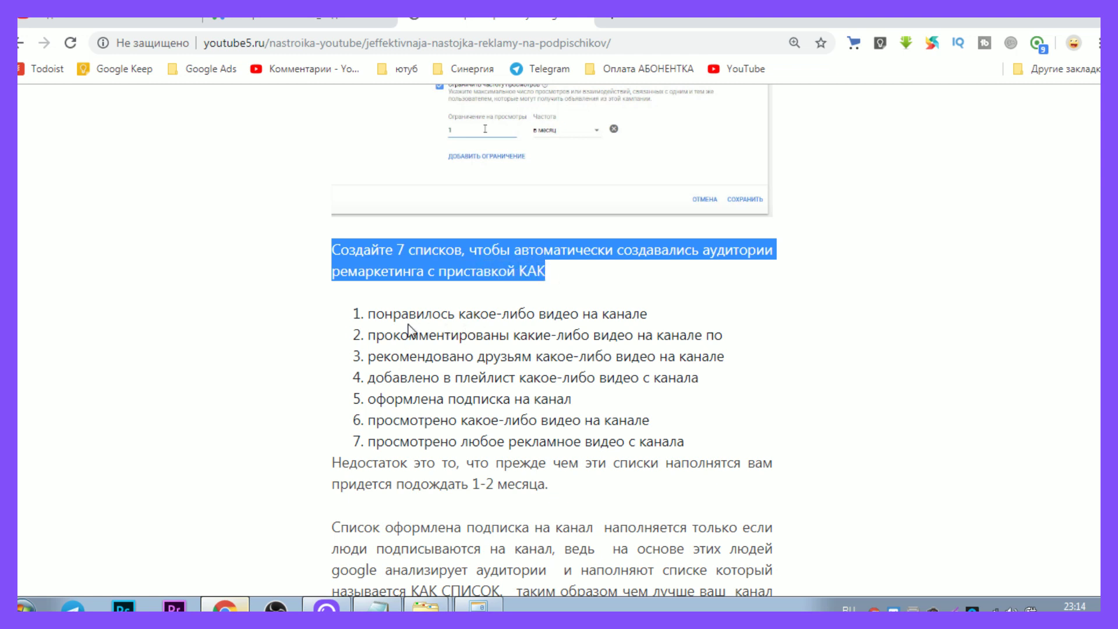
# Highlight the article's seven remarketing list types and the note about waiting 1-2 months for the lists to fill.
pyautogui.moveTo(370, 315); pyautogui.dragTo(707, 437)
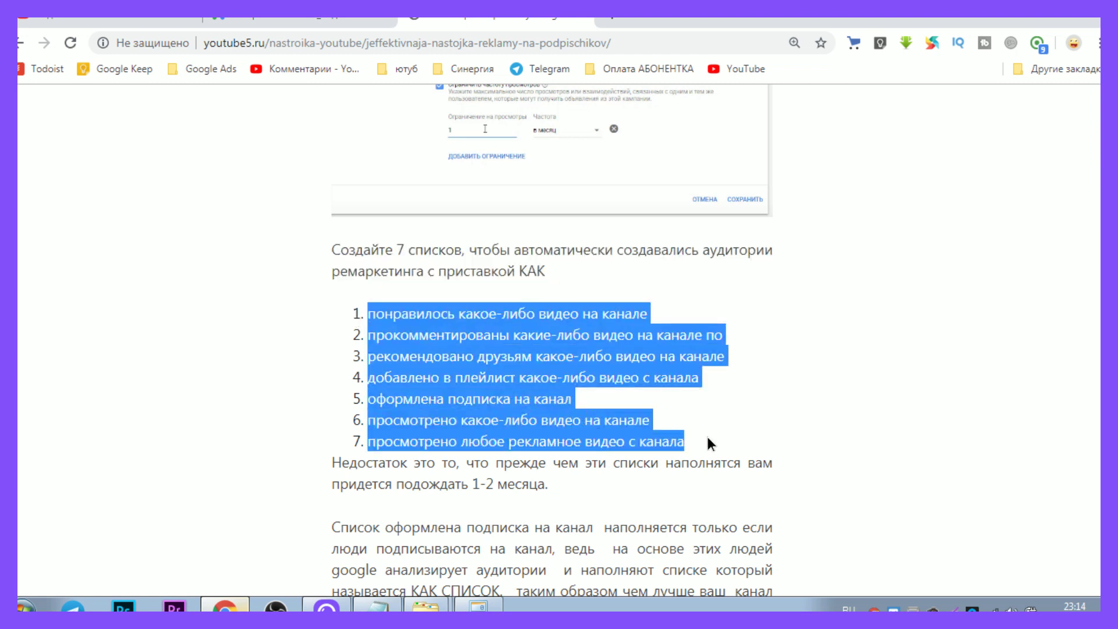
pyautogui.click(409, 331)
pyautogui.moveTo(368, 314); pyautogui.dragTo(669, 438)
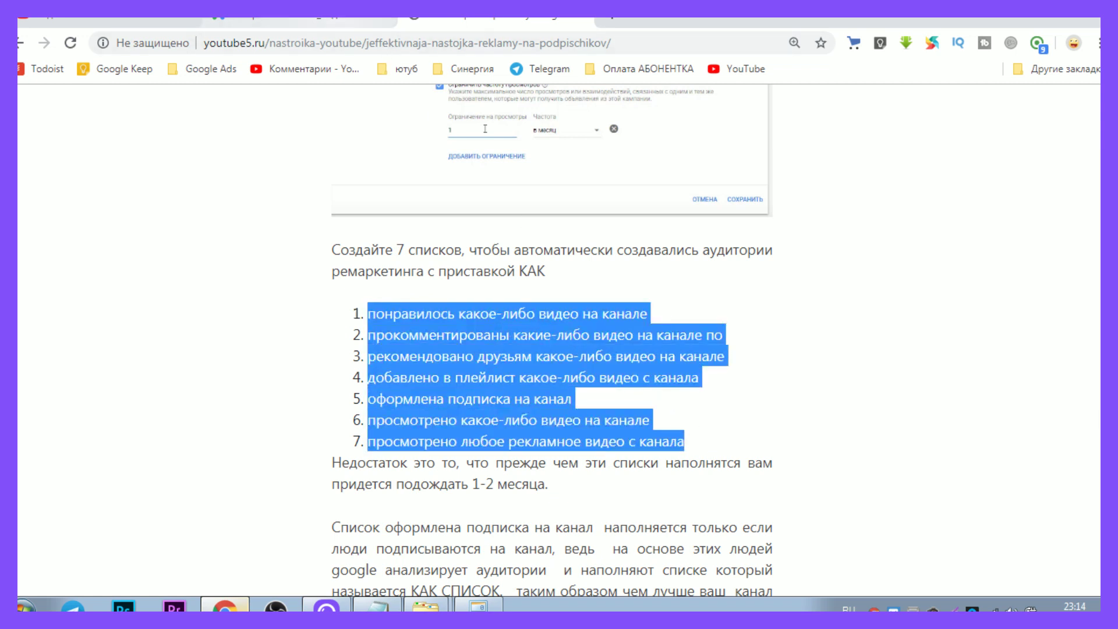
pyautogui.moveTo(456, 463)
pyautogui.mouseDown()
pyautogui.moveTo(711, 475)
pyautogui.moveTo(582, 482)
pyautogui.moveTo(474, 465)
pyautogui.mouseUp()
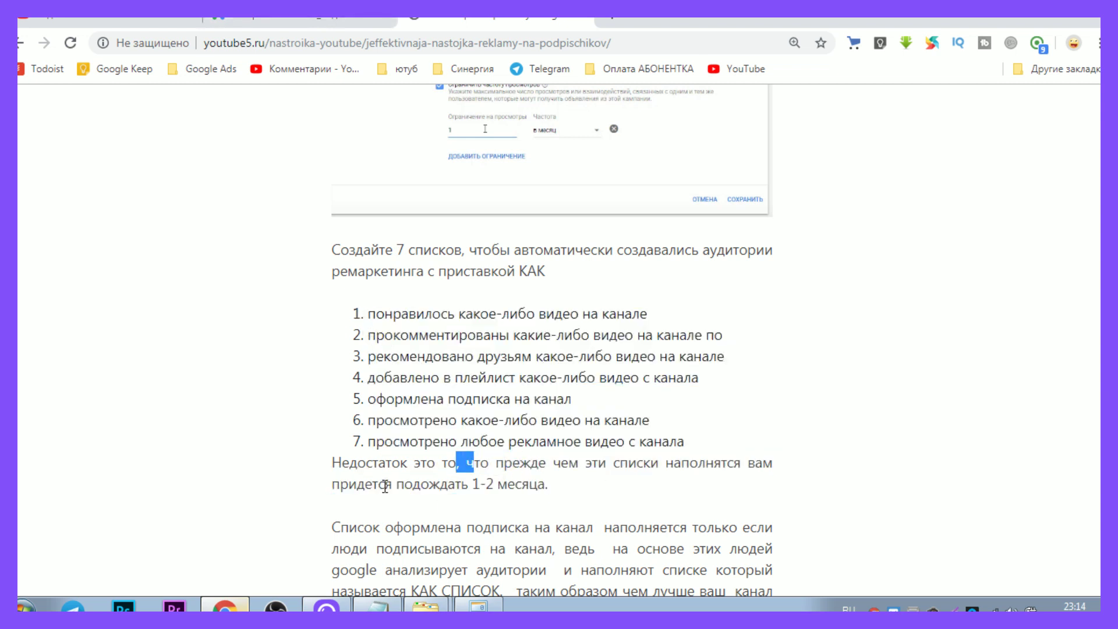
pyautogui.moveTo(620, 463); pyautogui.dragTo(548, 484)
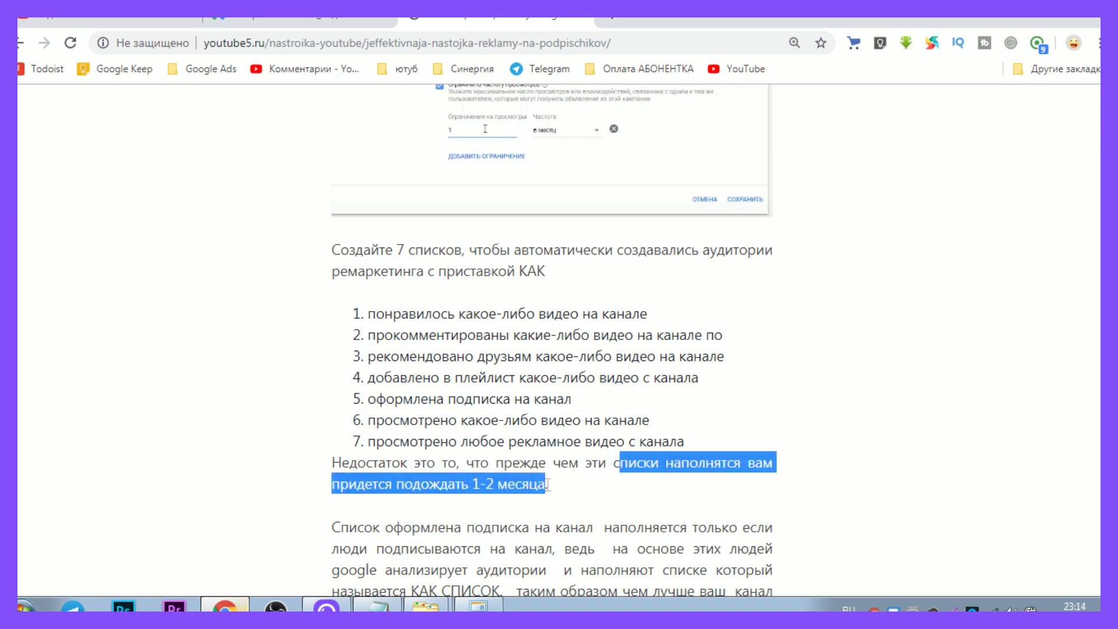
# Go to the article's closing paragraph and highlight the explanation of how the channel subscription list fills.
pyautogui.scroll(-4, 555, 492)
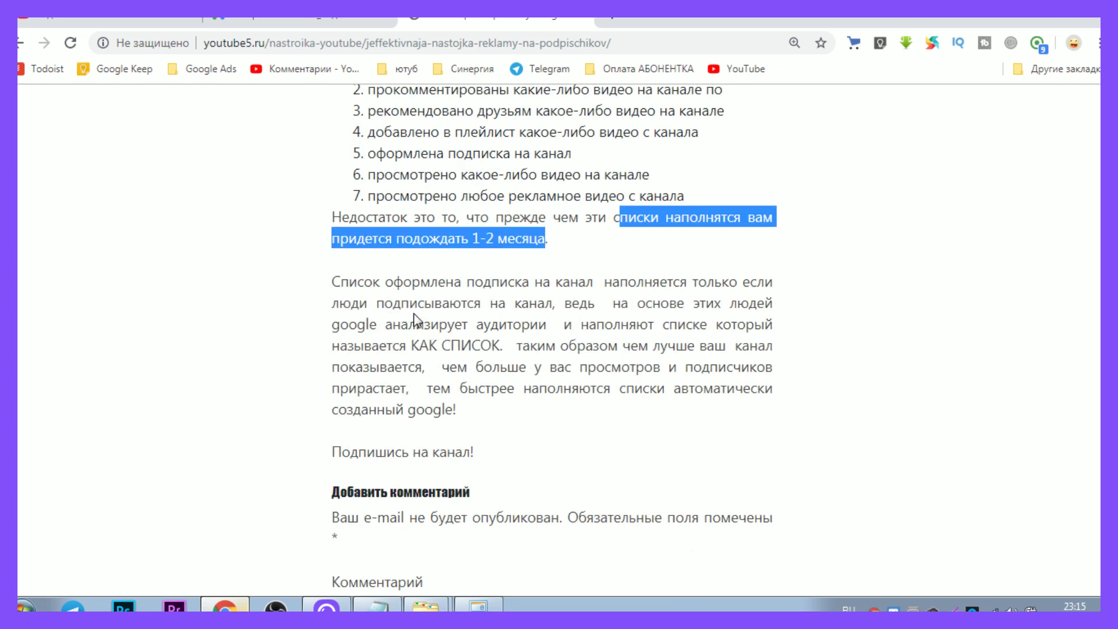
pyautogui.click(417, 309)
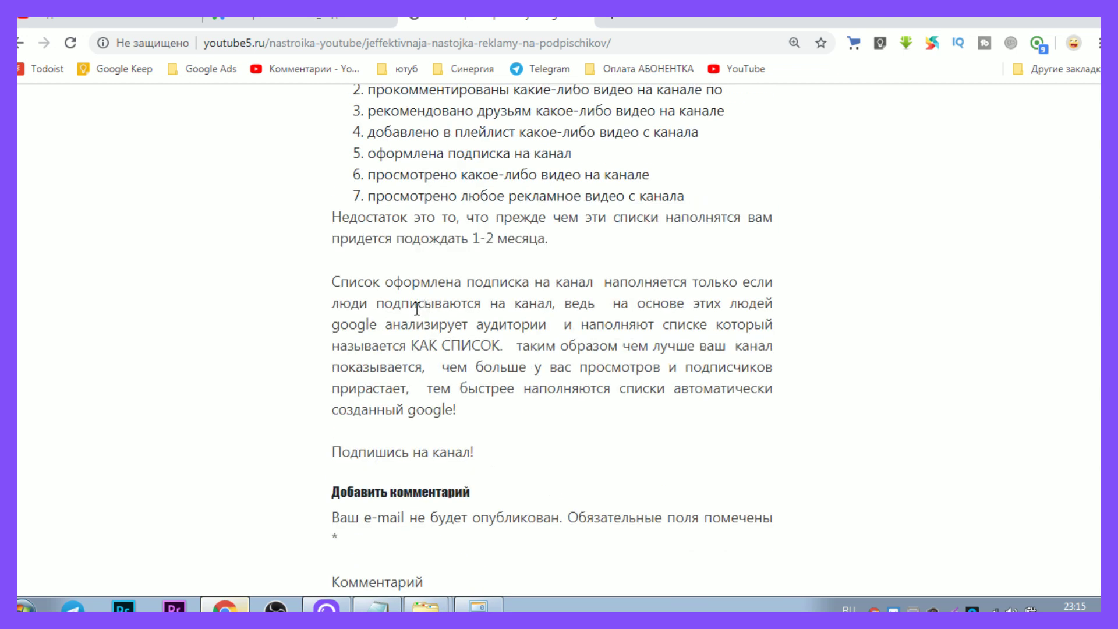
pyautogui.moveTo(336, 282); pyautogui.dragTo(584, 301)
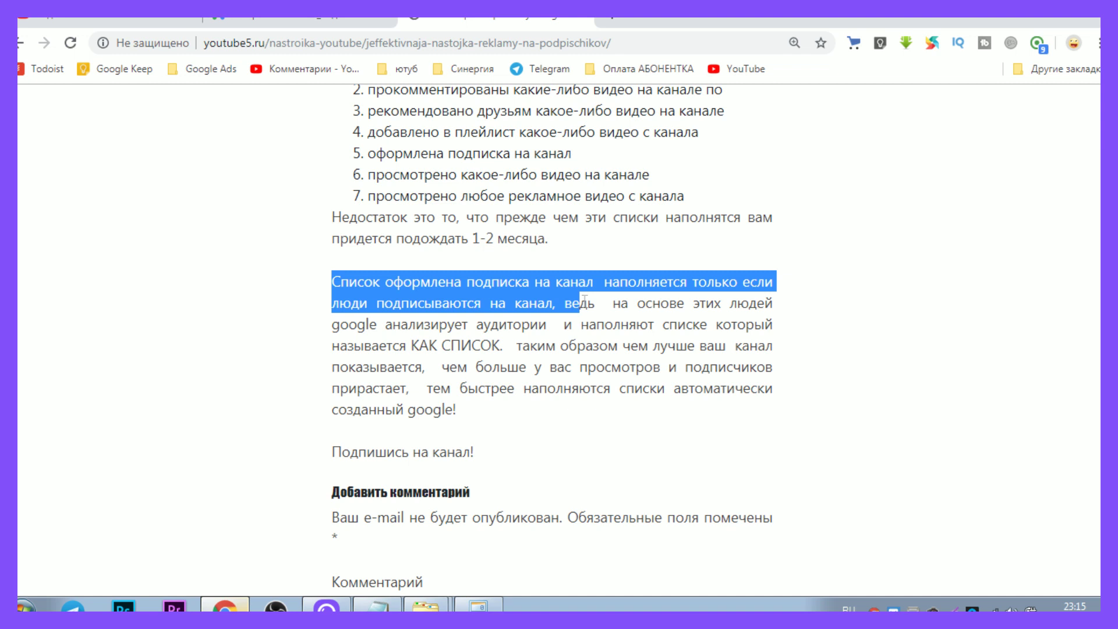
pyautogui.moveTo(584, 301); pyautogui.dragTo(324, 282)
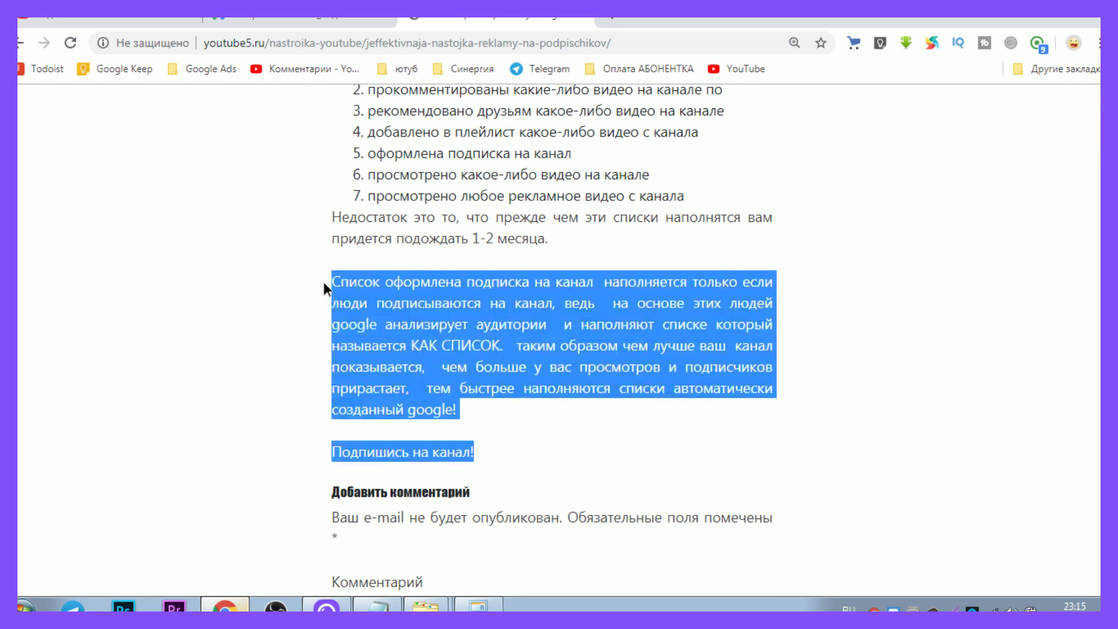
# Highlight the term КАК СПИСОК in the article's closing paragraph, and clear the selection.
pyautogui.scroll(8, 531, 337)
pyautogui.scroll(-12, 486, 337)
pyautogui.scroll(4, 442, 198)
pyautogui.click(464, 352)
pyautogui.moveTo(411, 343); pyautogui.dragTo(500, 344)
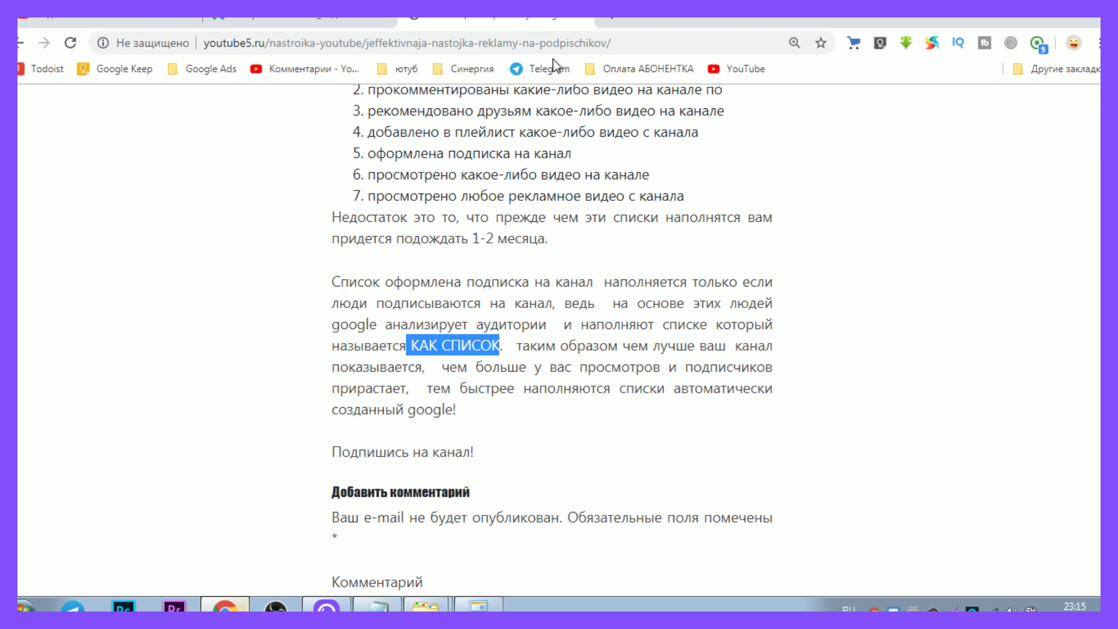
pyautogui.click(232, 217)
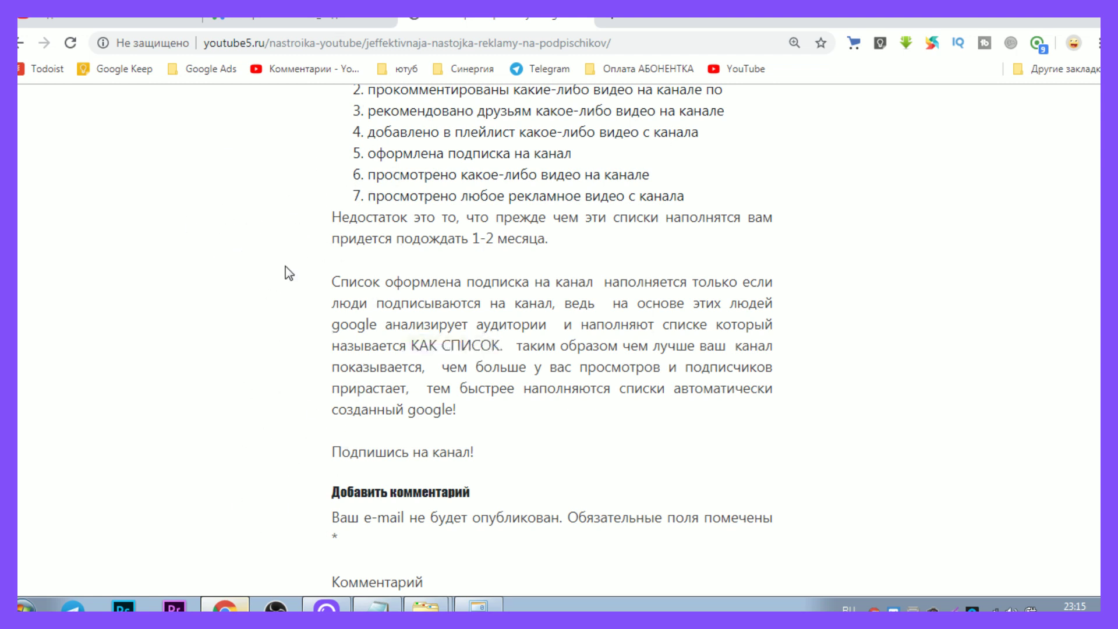
pyautogui.click(642, 241)
# Compare the article's frequency capping screenshot and seven-list section with the trailer campaign's frequency capping settings in Google Ads.
pyautogui.scroll(5, 400, 437)
pyautogui.click(303, 22)
pyautogui.click(495, 22)
pyautogui.click(319, 22)
pyautogui.click(424, 18)
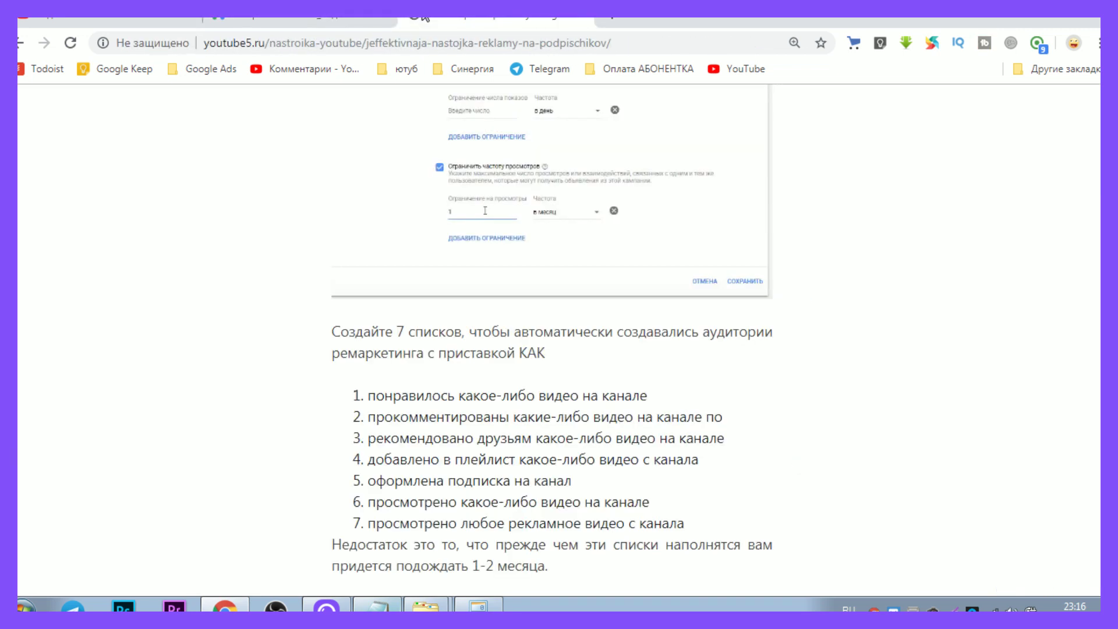
pyautogui.click(320, 22)
pyautogui.click(446, 22)
pyautogui.click(320, 23)
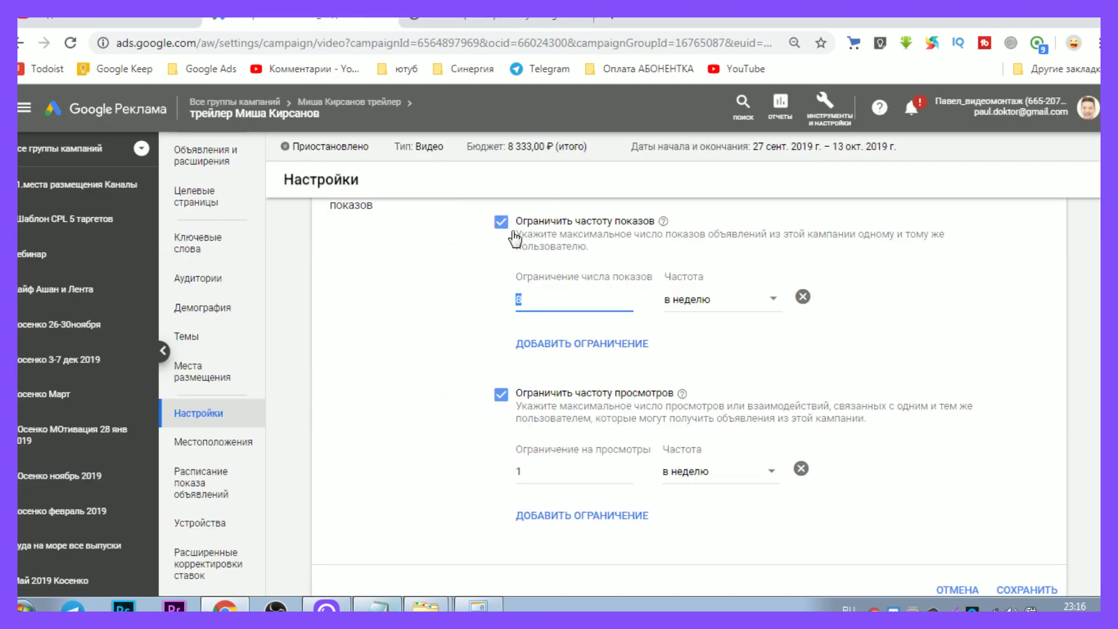
pyautogui.click(434, 22)
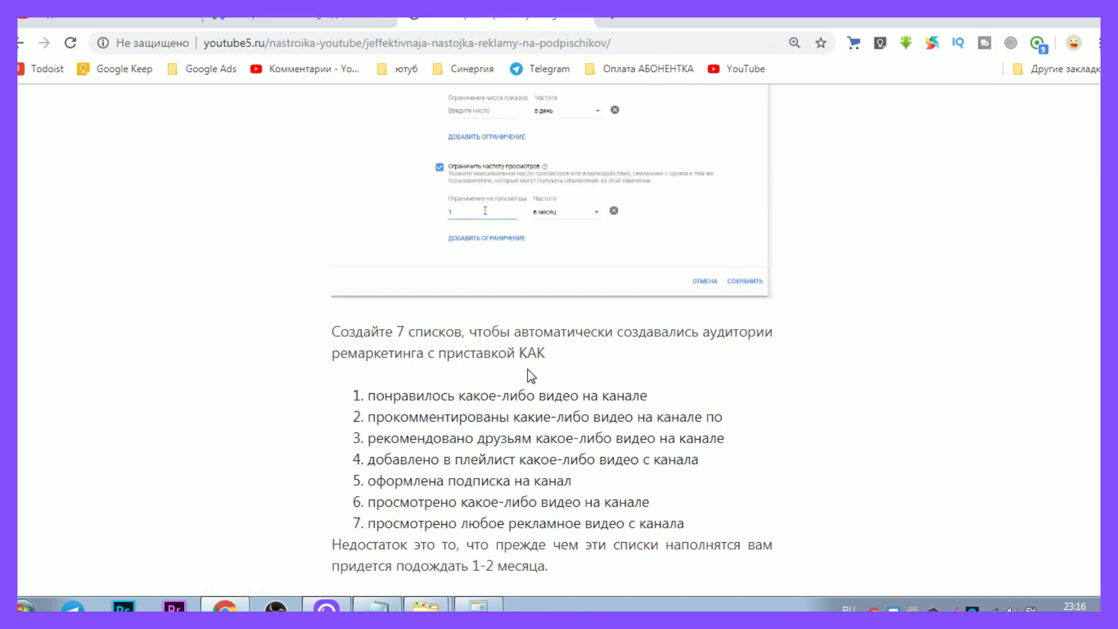
# Return to the start of the article and review its introduction on getting subscribers for 18 rubles.
pyautogui.scroll(20, 340, 280)
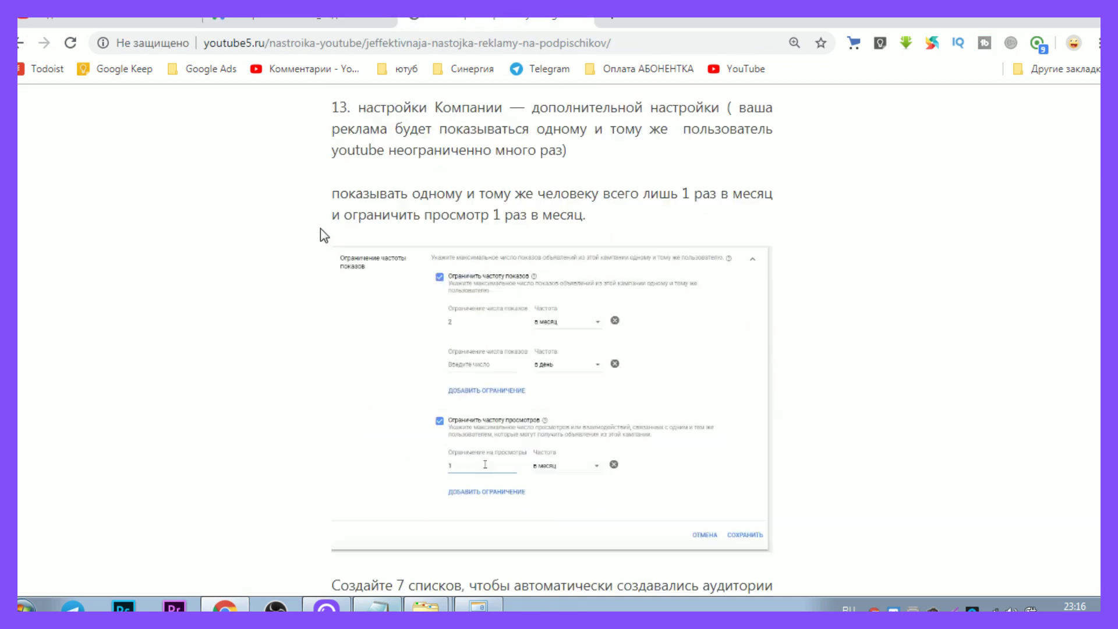
pyautogui.scroll(10, 568, 220)
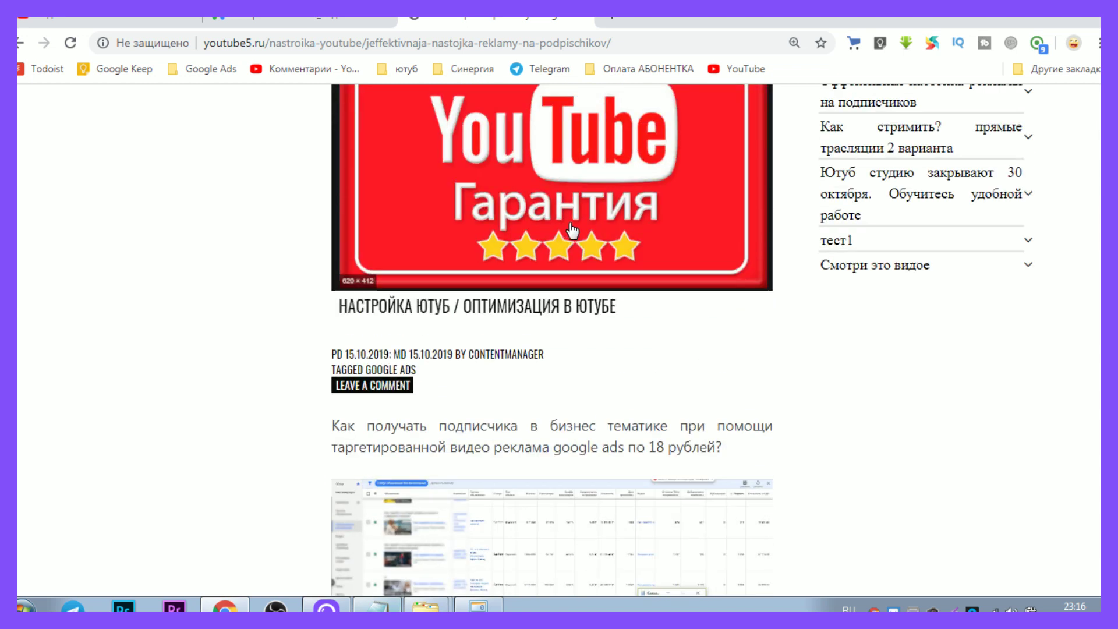
pyautogui.scroll(5, 586, 244)
pyautogui.scroll(-8, 473, 291)
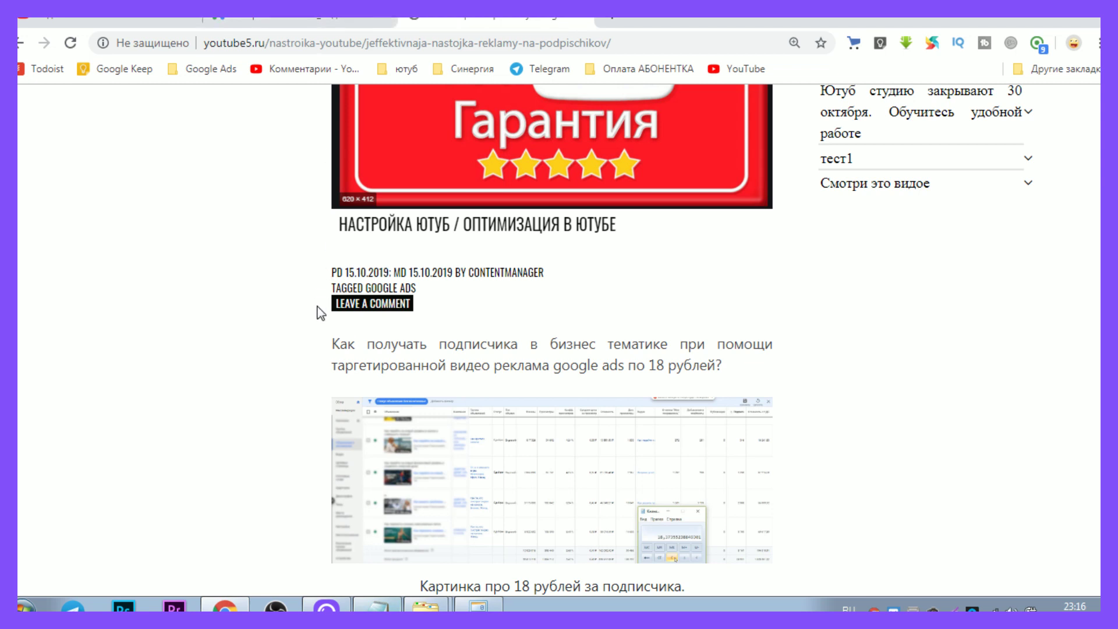
# Switch back to the trailer campaign's frequency capping settings in Google Ads.
pyautogui.click(319, 17)
pyautogui.click(473, 18)
pyautogui.click(319, 18)
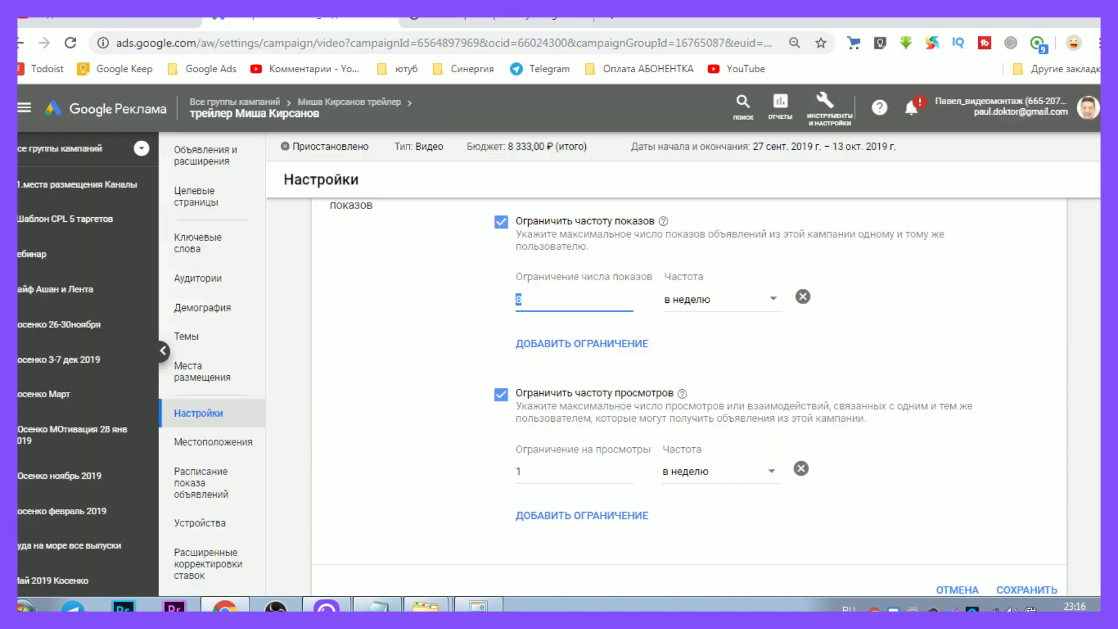